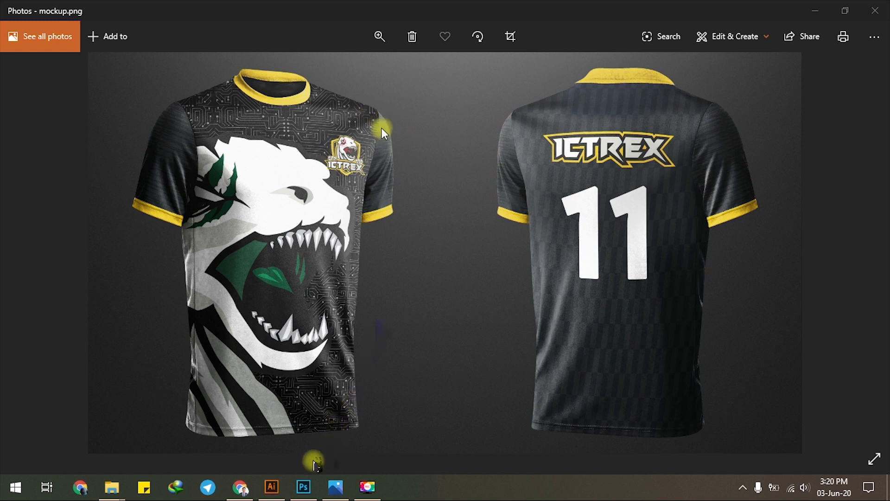
Step: Switch to Photoshop and collapse the Back layer group in Shirt Mock up5.psd
{"action": "mouse_move", "coordinate": [277, 488]}
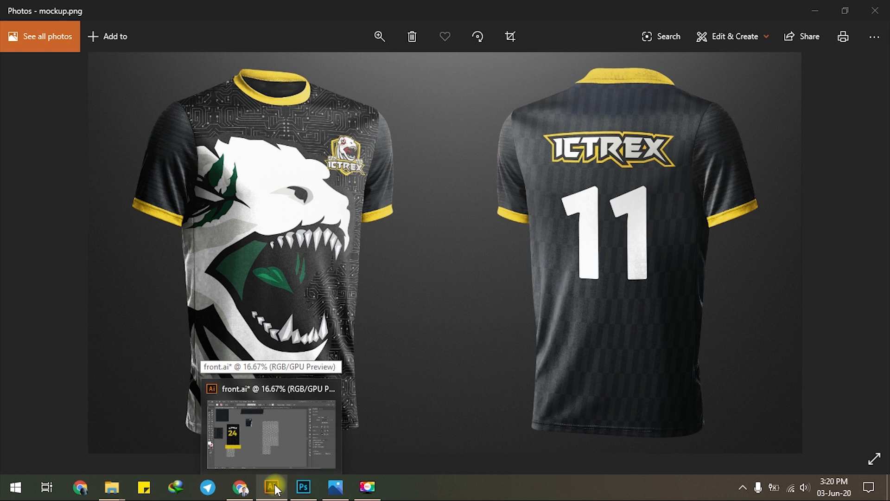
{"action": "left_click", "coordinate": [305, 488]}
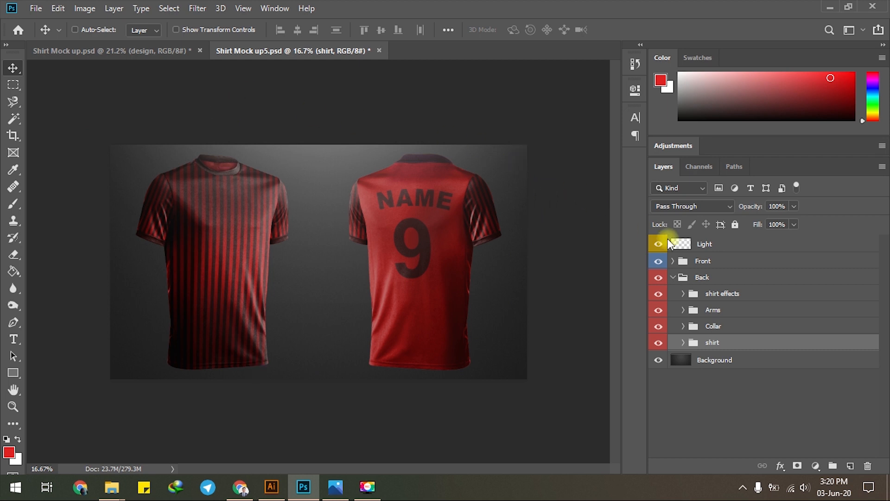
{"action": "left_click", "coordinate": [674, 277]}
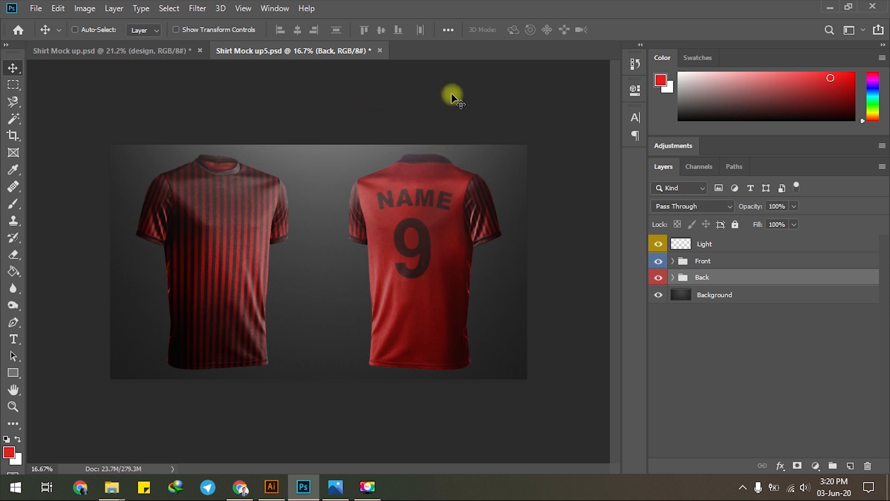
Step: Toggle the Light and Background layers off and on to check what each contributes to the mockup
{"action": "left_click", "coordinate": [659, 244]}
{"action": "left_click", "coordinate": [659, 244]}
{"action": "left_click", "coordinate": [659, 295]}
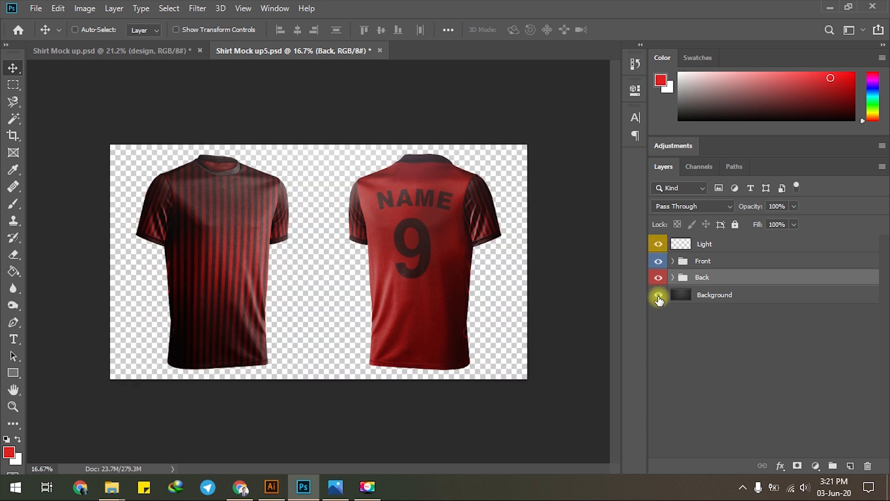
{"action": "left_click", "coordinate": [659, 295]}
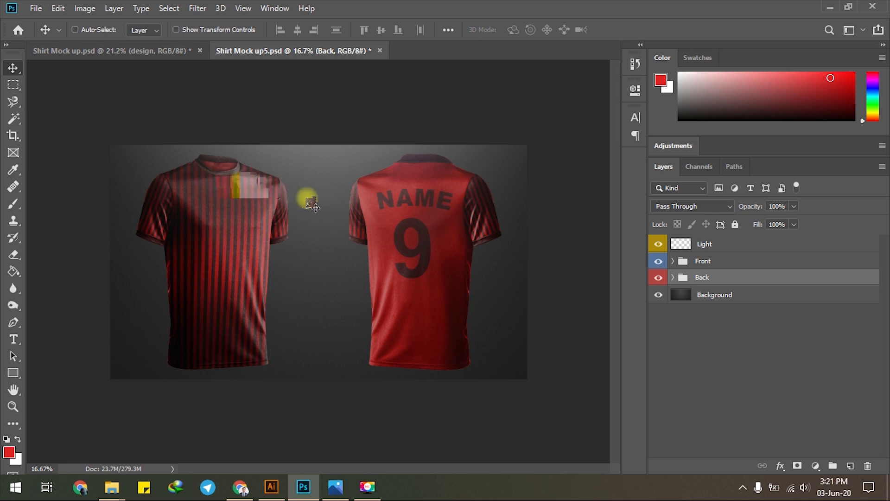
Step: Expand the Front group and its shirt and Collar subgroups
{"action": "left_click", "coordinate": [673, 262]}
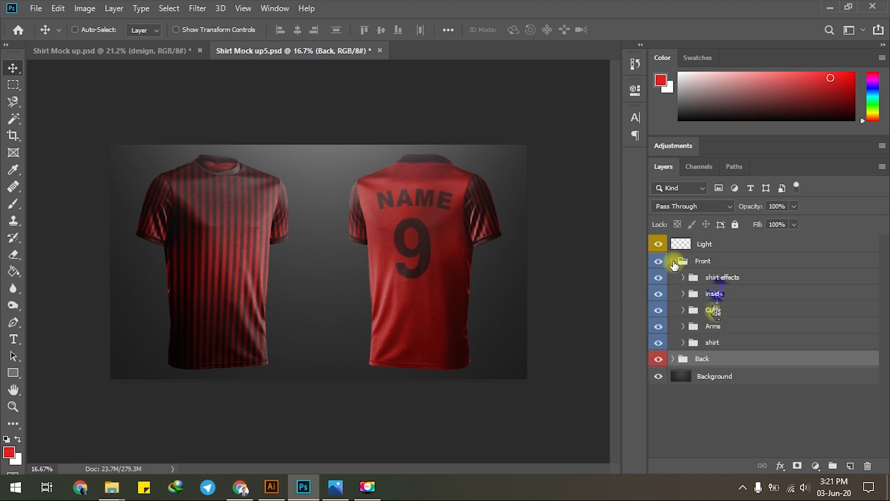
{"action": "left_click", "coordinate": [683, 343]}
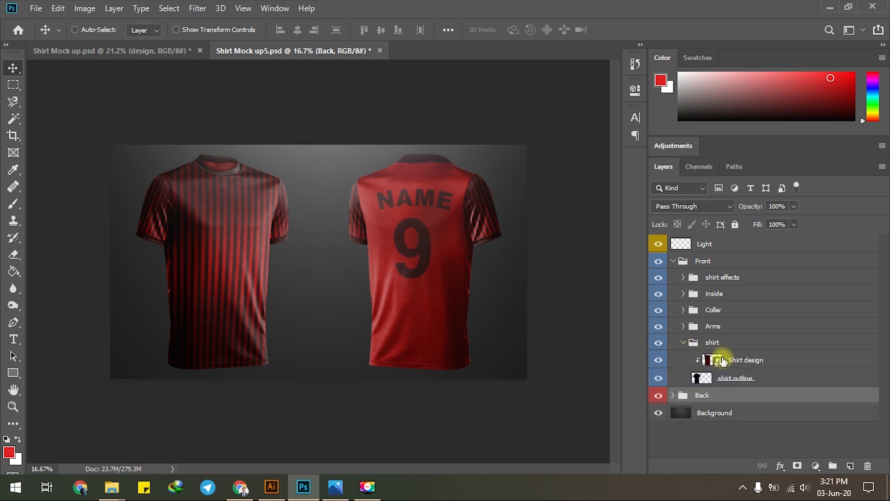
{"action": "left_click", "coordinate": [685, 315]}
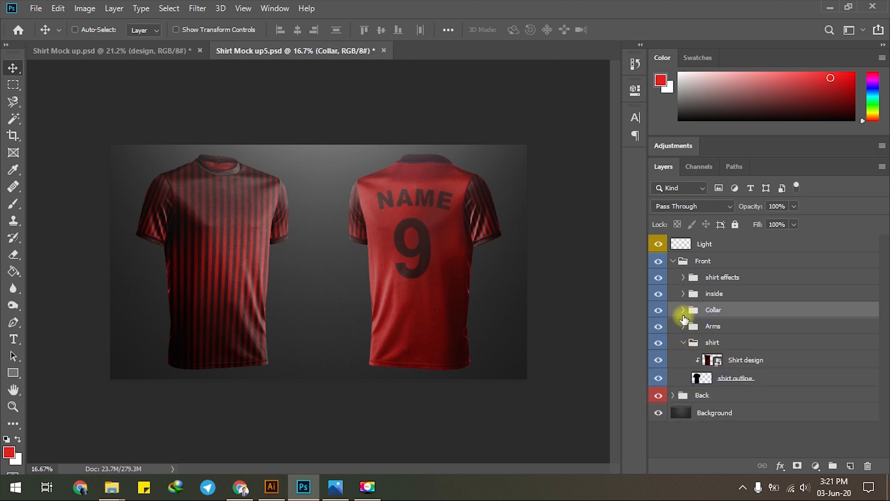
{"action": "left_click", "coordinate": [683, 311]}
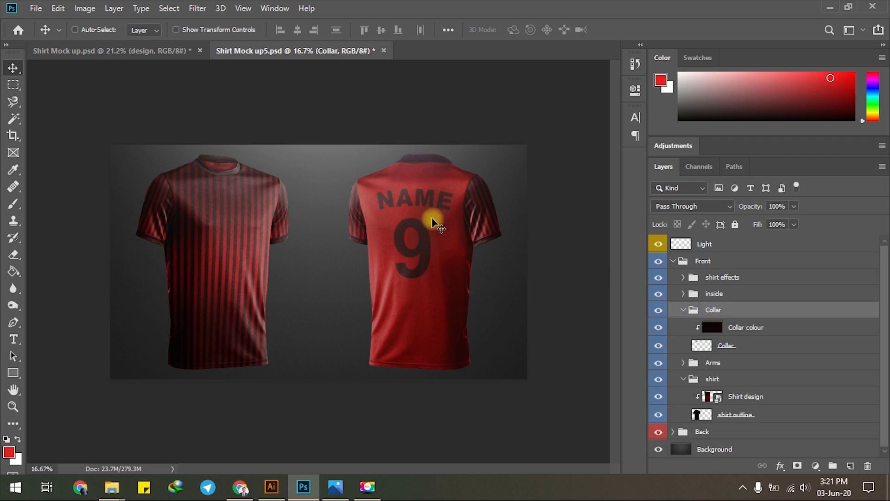
Step: Apply a yellow Color Overlay (#eec31b, Normal, 100% opacity) to the Collar layer in the Front group
{"action": "double_click", "coordinate": [726, 345]}
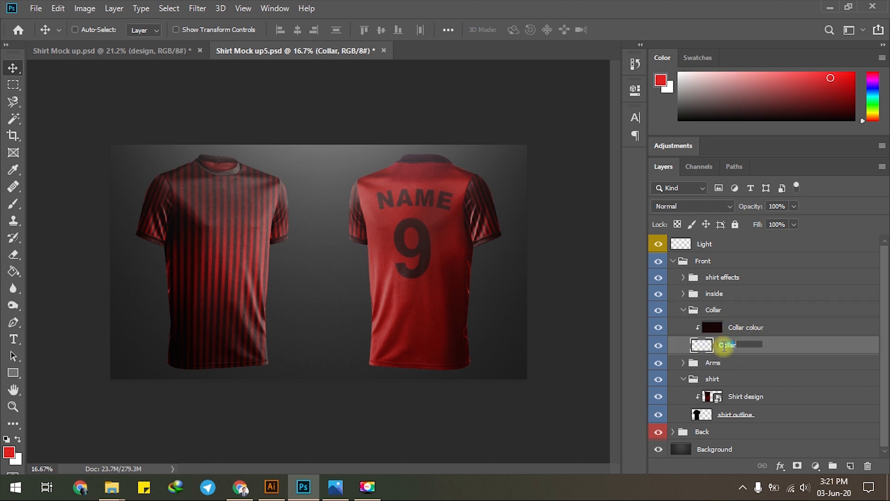
{"action": "double_click", "coordinate": [695, 345]}
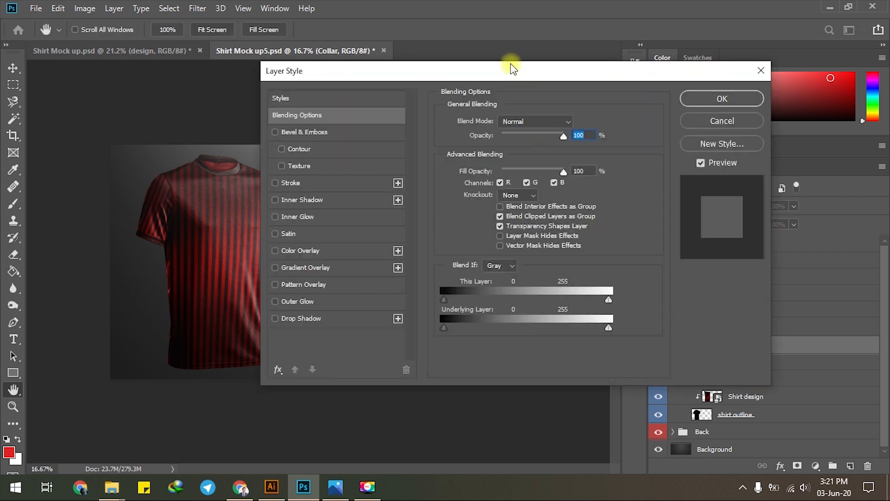
{"action": "left_click_drag", "start_coordinate": [514, 69], "coordinate": [691, 71]}
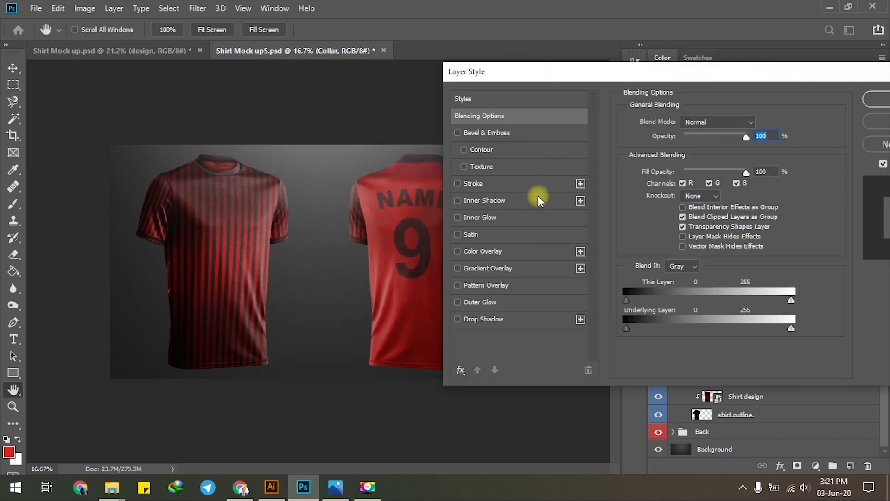
{"action": "left_click", "coordinate": [458, 251]}
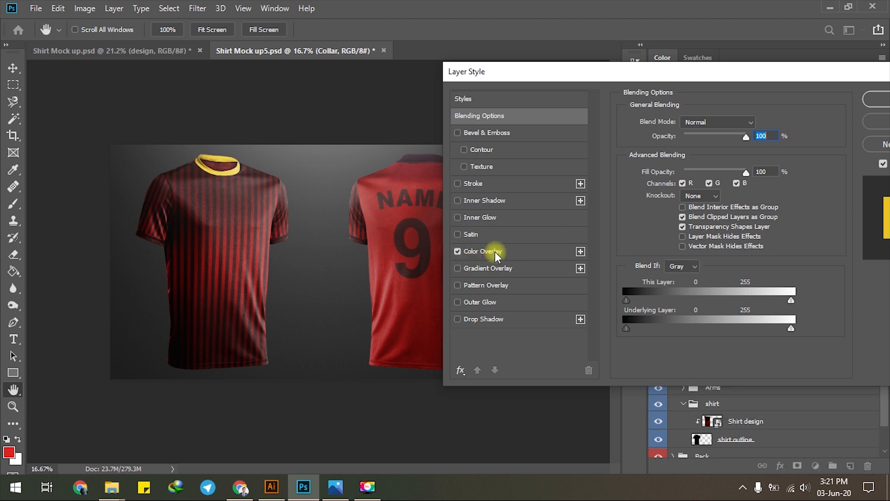
{"action": "left_click", "coordinate": [495, 251]}
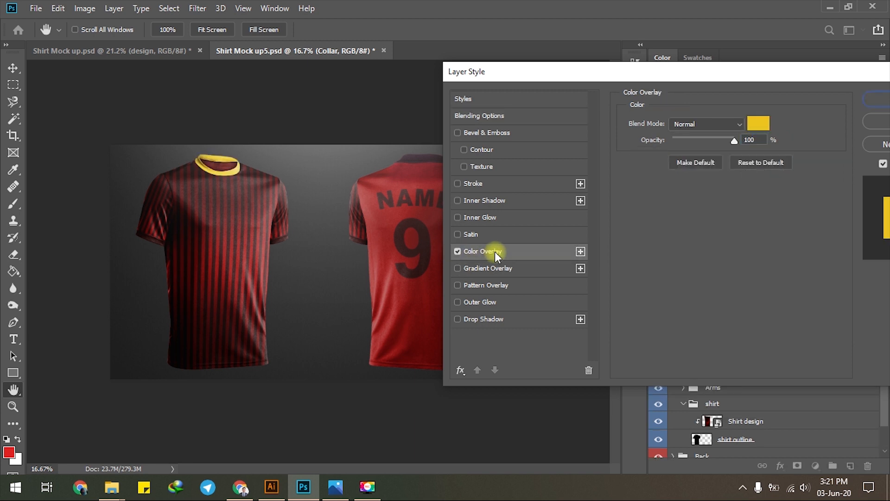
{"action": "left_click", "coordinate": [759, 126]}
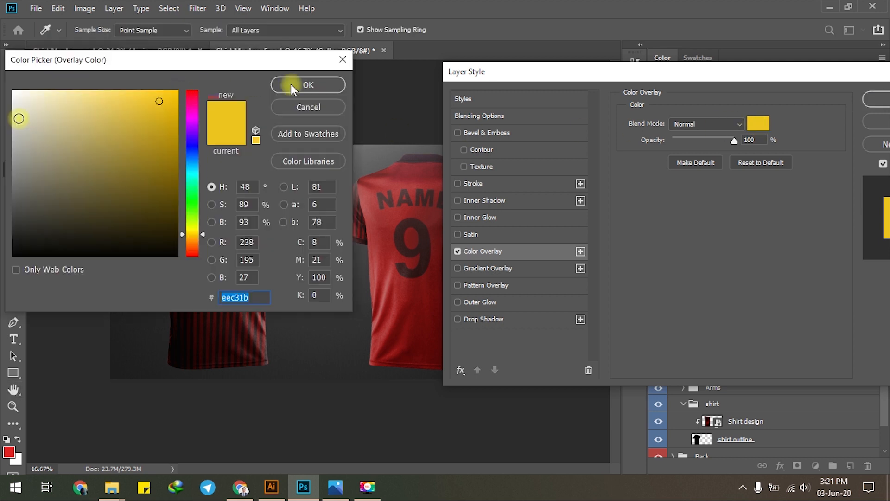
{"action": "left_click", "coordinate": [329, 87]}
{"action": "left_click_drag", "start_coordinate": [673, 76], "coordinate": [622, 72]}
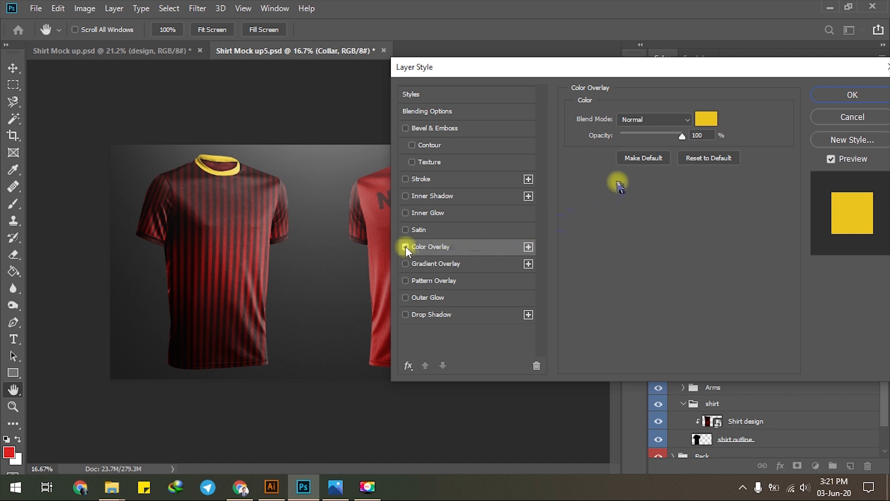
{"action": "left_click", "coordinate": [822, 92]}
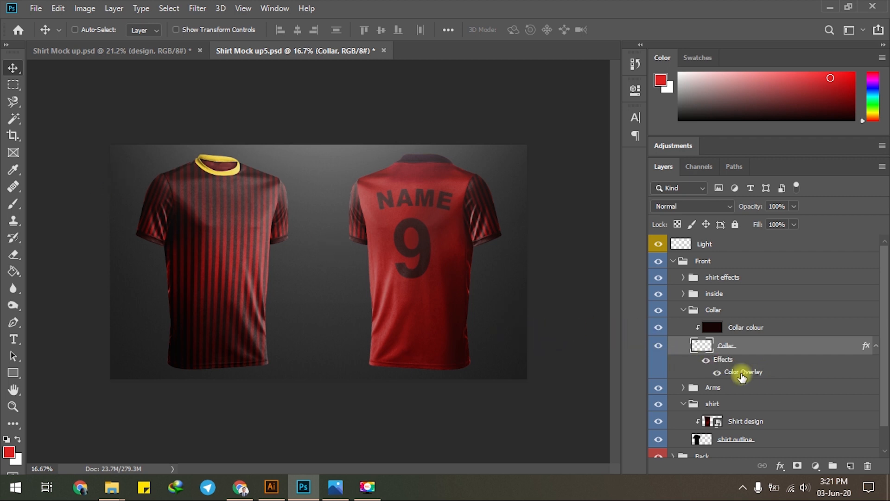
Step: Try a blue colour for the front collar's Color Overlay and discard the change
{"action": "double_click", "coordinate": [742, 372]}
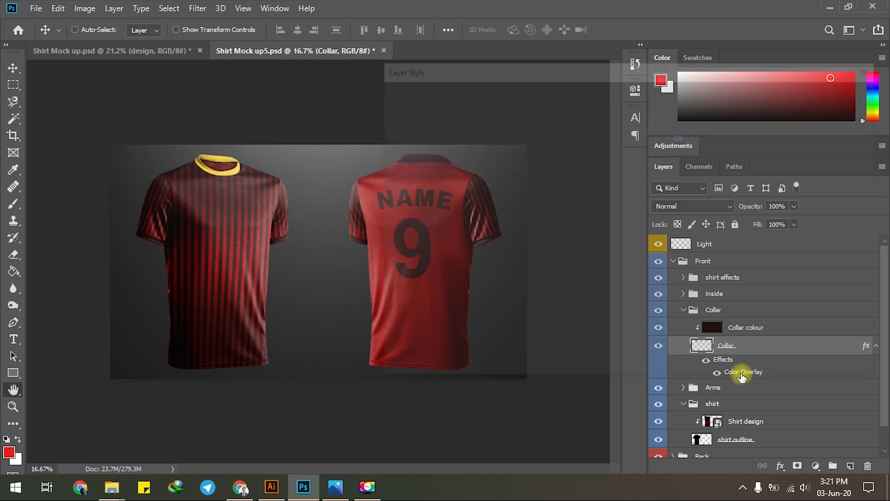
{"action": "left_click", "coordinate": [693, 117]}
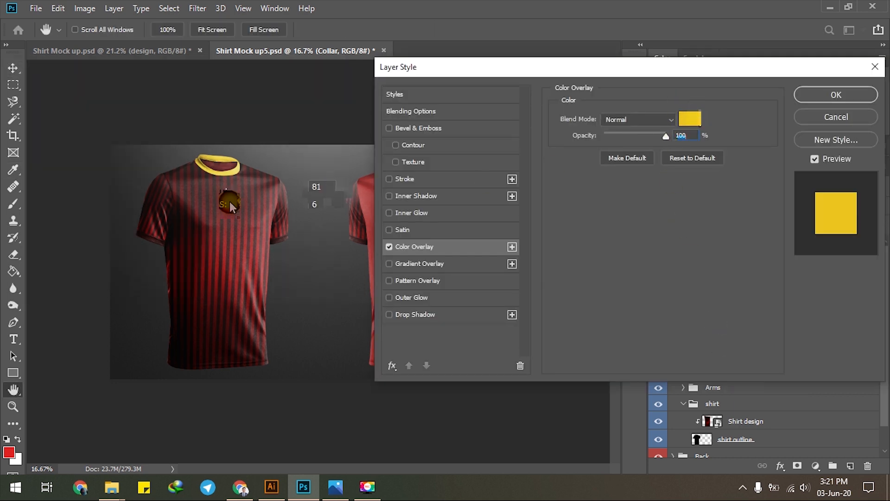
{"action": "double_click", "coordinate": [253, 297]}
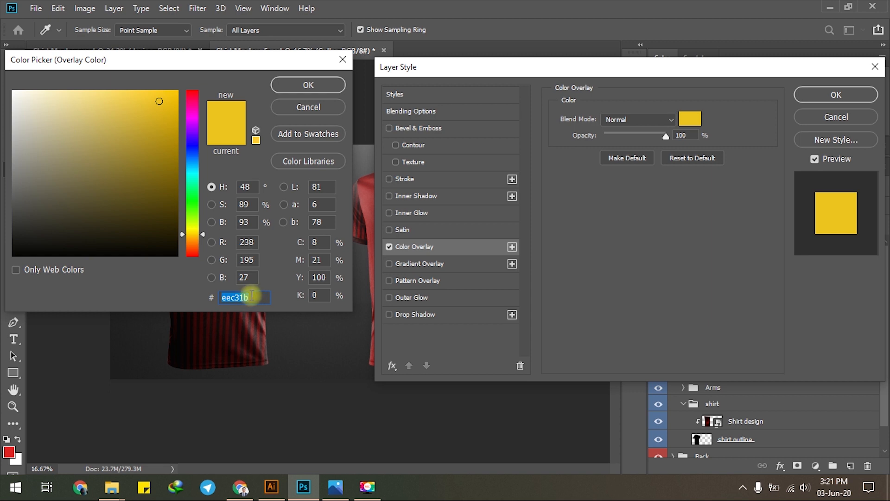
{"action": "left_click_drag", "start_coordinate": [183, 163], "coordinate": [184, 144]}
{"action": "mouse_move", "coordinate": [139, 90]}
{"action": "left_mouse_down"}
{"action": "mouse_move", "coordinate": [126, 84]}
{"action": "mouse_move", "coordinate": [138, 96]}
{"action": "left_mouse_up"}
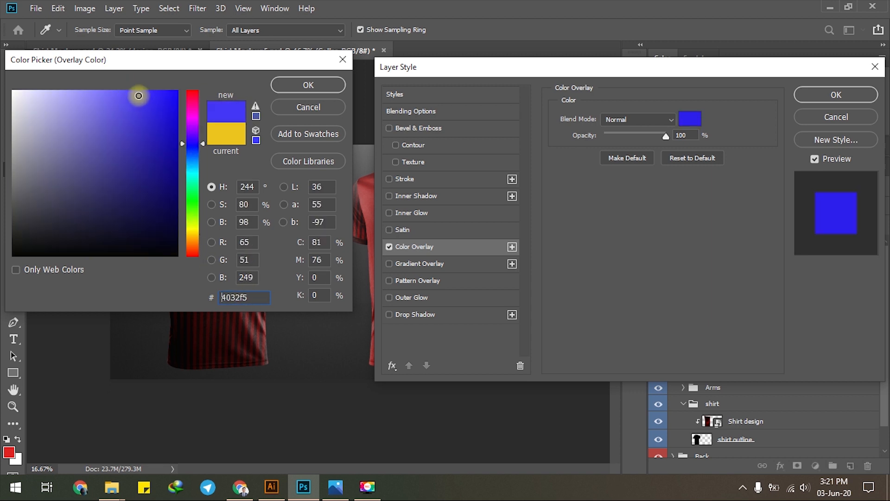
{"action": "left_click", "coordinate": [293, 85]}
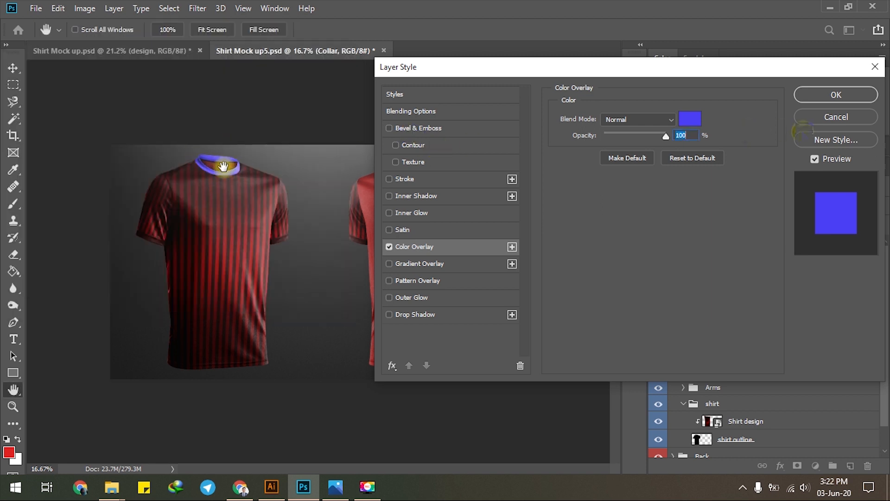
{"action": "left_click", "coordinate": [819, 117]}
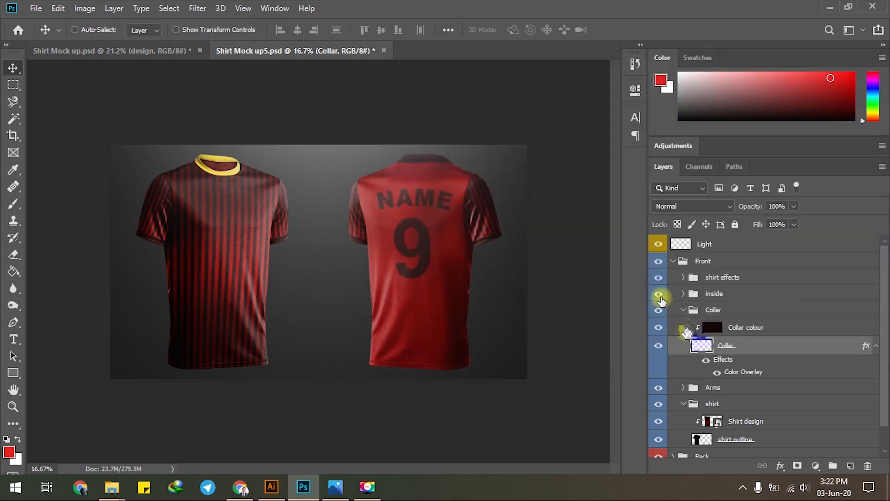
Step: Collapse the Collar and shirt groups, and review the jersey artwork in Illustrator and the reference mockup.png in Photos
{"action": "left_click", "coordinate": [685, 312]}
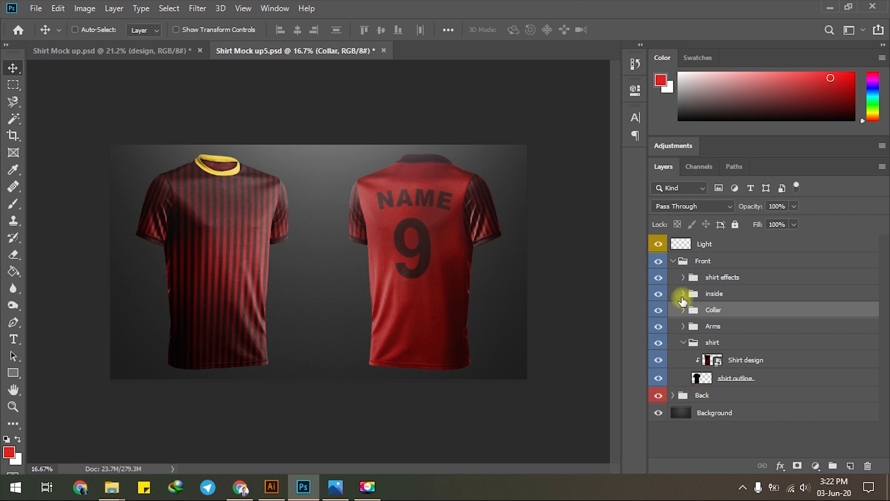
{"action": "left_click", "coordinate": [683, 342]}
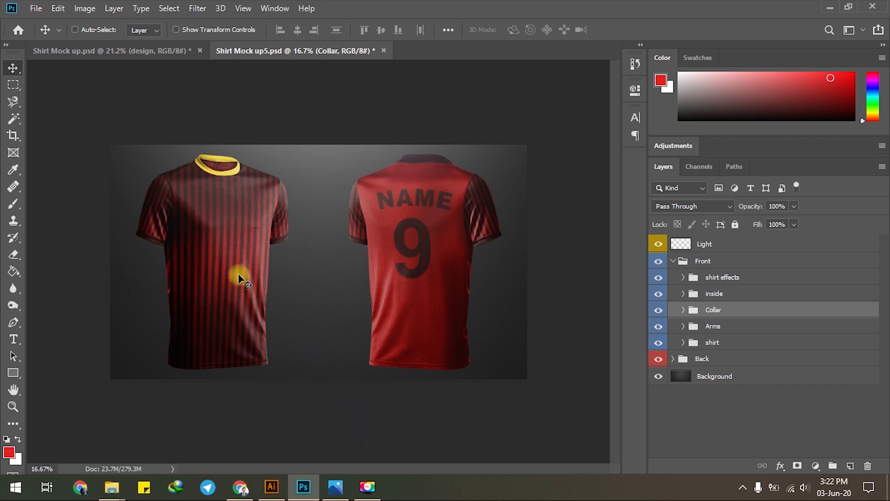
{"action": "left_click", "coordinate": [271, 486]}
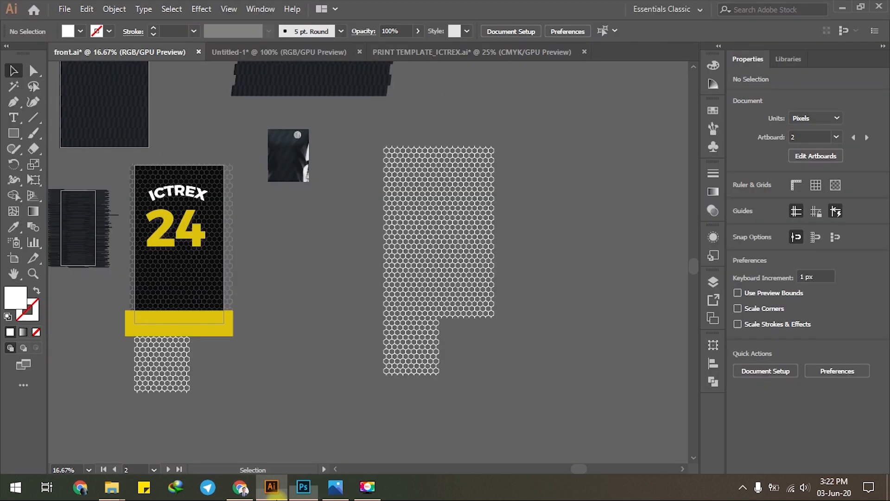
{"action": "left_click", "coordinate": [335, 487]}
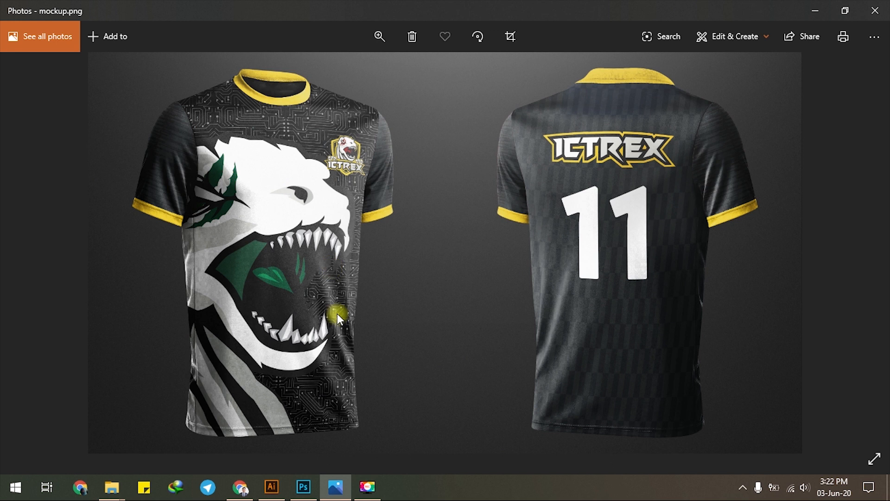
Step: Return to Photoshop, open the front shirt's Shirt design smart object, and check its design layer by hiding and reshowing it
{"action": "left_click", "coordinate": [304, 487]}
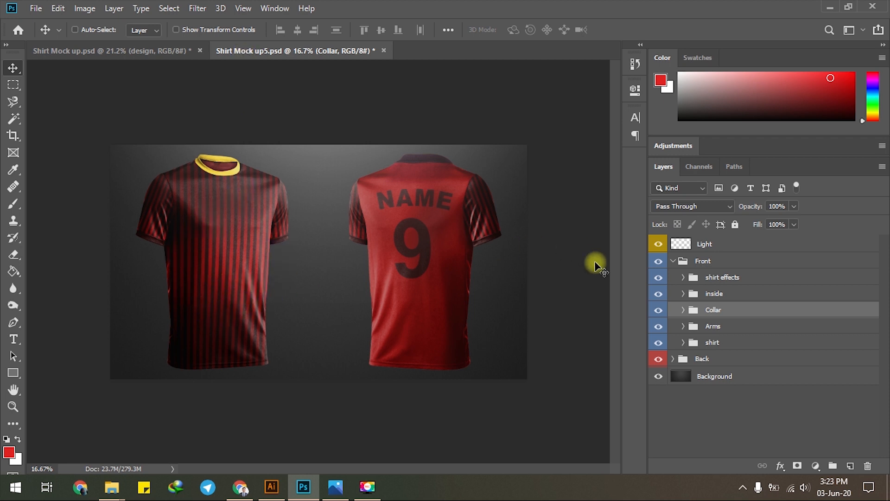
{"action": "left_click", "coordinate": [683, 343]}
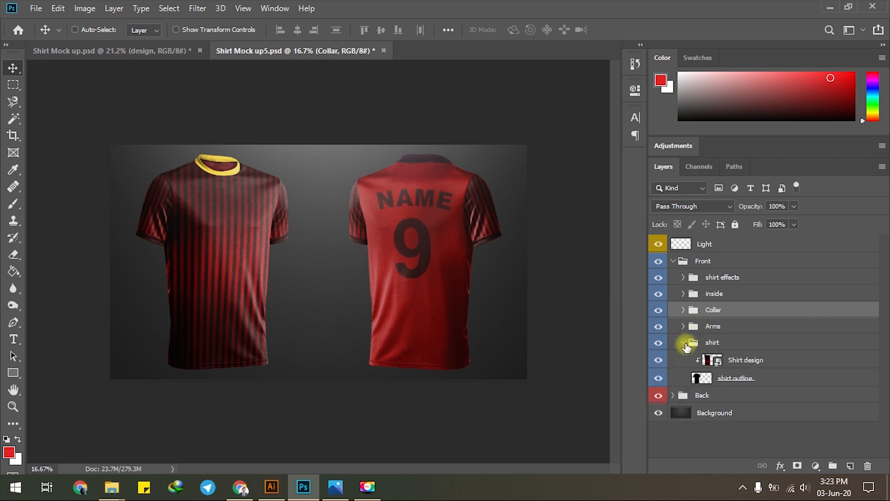
{"action": "double_click", "coordinate": [712, 360]}
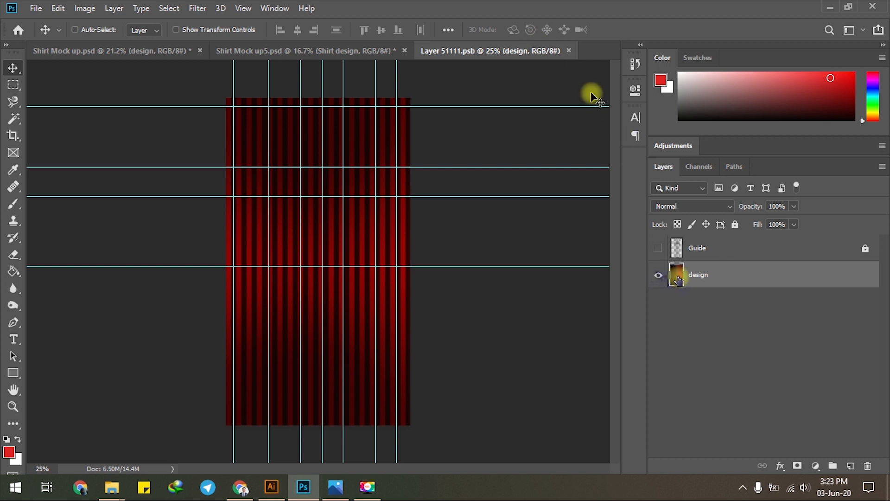
{"action": "left_click", "coordinate": [659, 276]}
{"action": "left_click", "coordinate": [659, 276]}
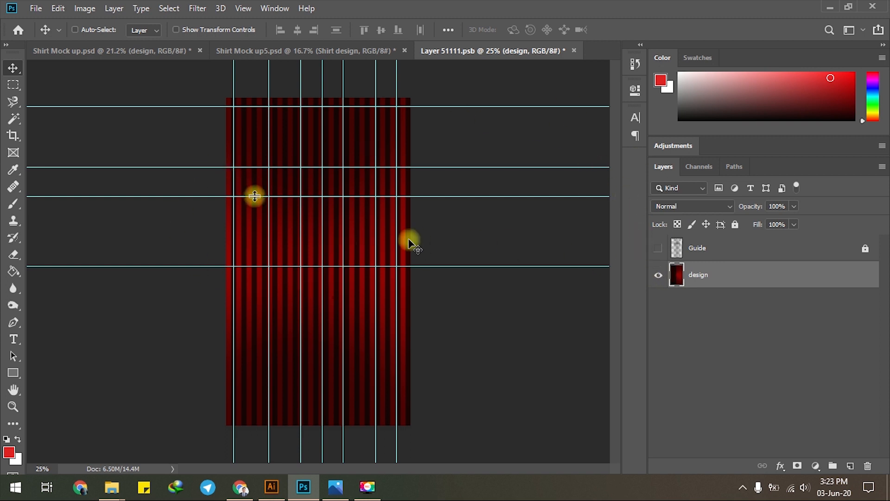
Step: Place the Asset 2@4x circuit pattern from the Jersey Tutorial folder into the Shirt design document
{"action": "left_click", "coordinate": [116, 494]}
{"action": "left_click", "coordinate": [76, 428]}
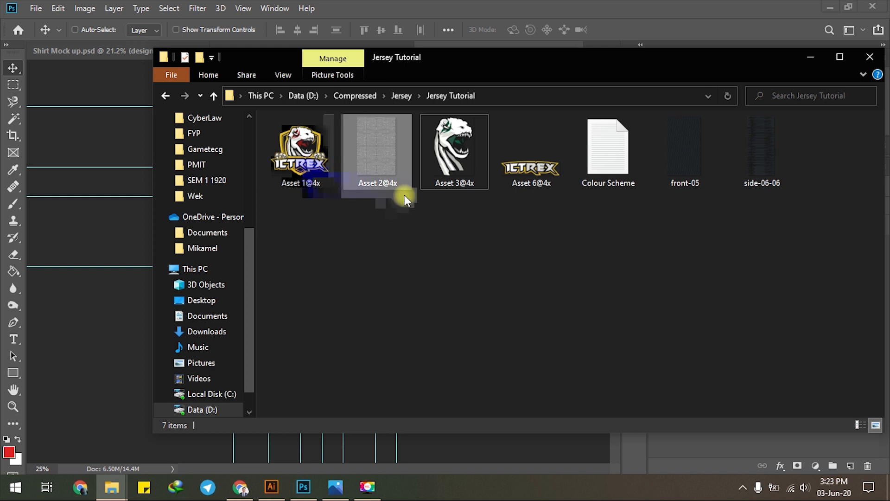
{"action": "left_click_drag", "start_coordinate": [374, 149], "coordinate": [360, 242]}
{"action": "key", "text": "alt+Tab"}
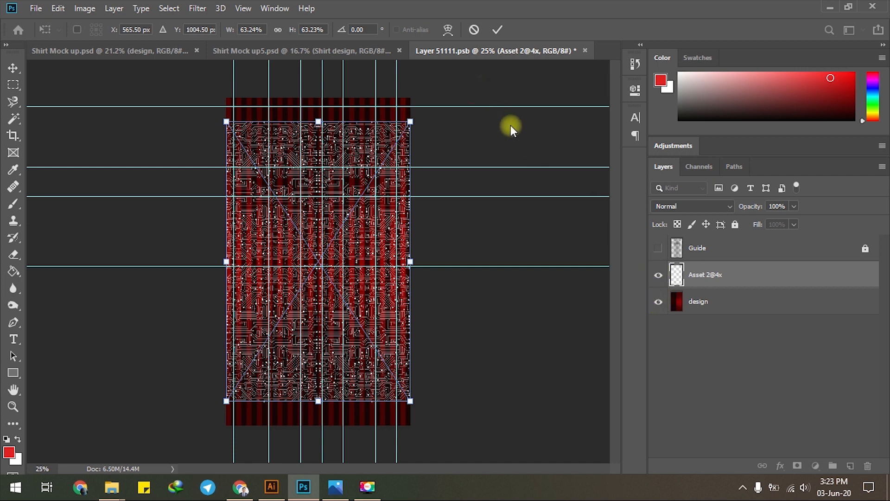
Step: Scale the placed circuit pattern to about 76.5%, centred to cover the whole canvas, and hide the original design layer
{"action": "left_click_drag", "start_coordinate": [408, 123], "coordinate": [369, 168]}
{"action": "left_click_drag", "start_coordinate": [430, 96], "coordinate": [435, 86]}
{"action": "left_click_drag", "start_coordinate": [373, 147], "coordinate": [371, 151]}
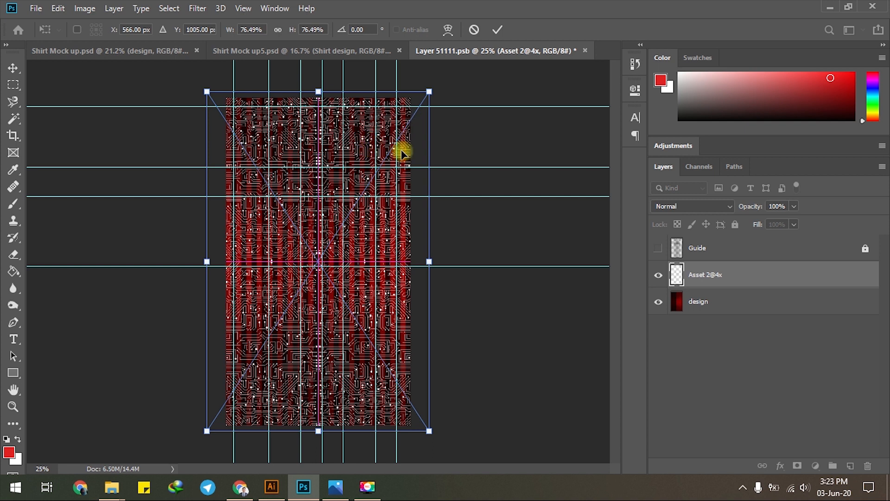
{"action": "left_click", "coordinate": [658, 302]}
{"action": "key", "text": "Return"}
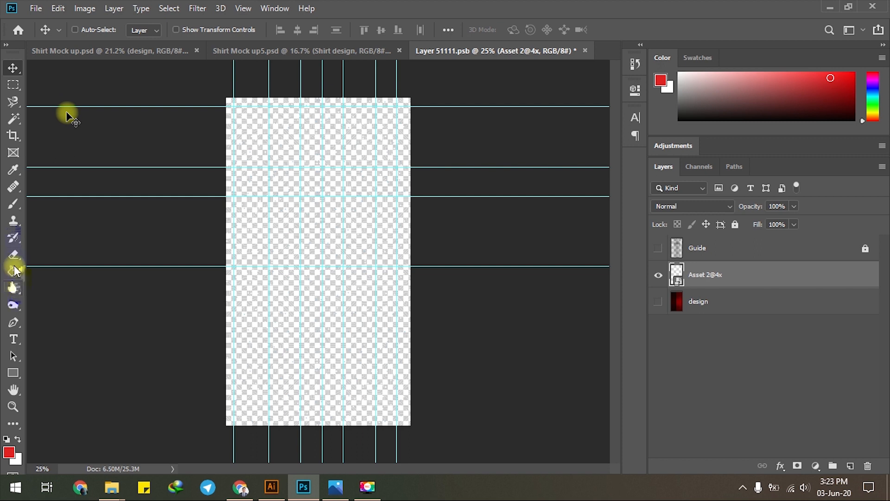
Step: Draw a black rectangle about 1135 × 2009 px over the whole canvas and put its layer below the Asset 2@4x circuit pattern
{"action": "left_click", "coordinate": [13, 372]}
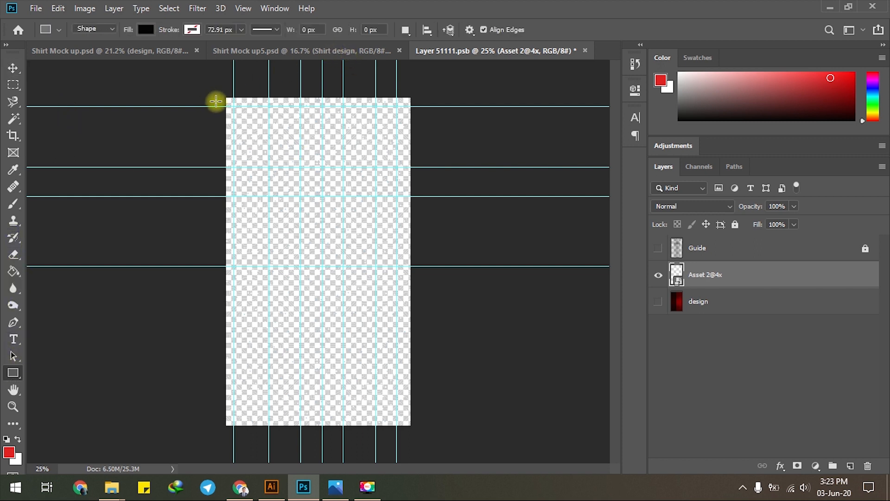
{"action": "left_click_drag", "start_coordinate": [224, 93], "coordinate": [410, 425]}
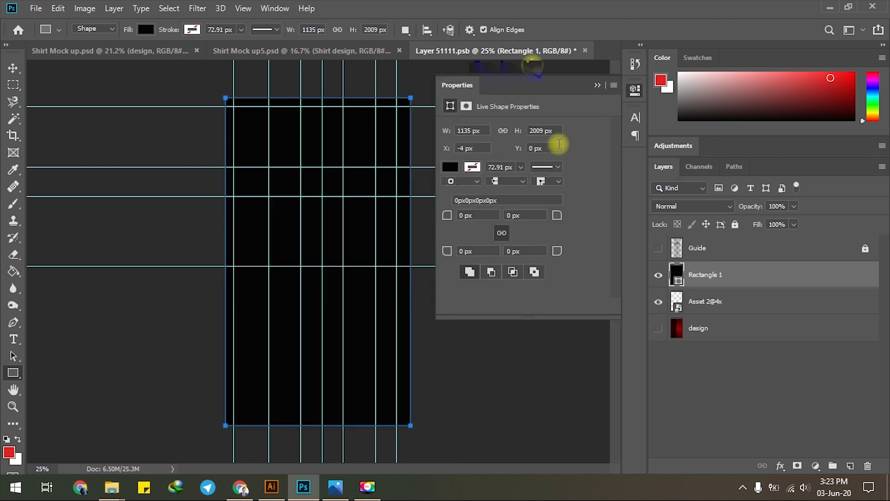
{"action": "left_click", "coordinate": [446, 167]}
{"action": "left_click", "coordinate": [449, 168]}
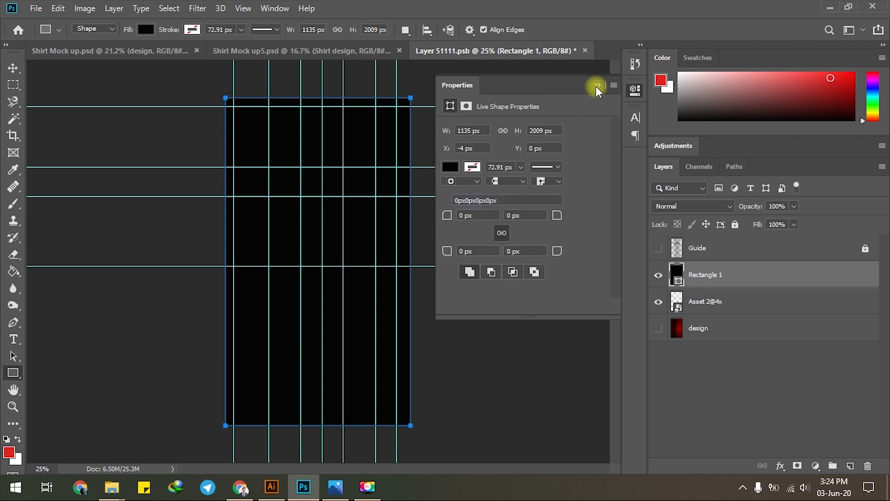
{"action": "left_click", "coordinate": [696, 279]}
{"action": "left_click_drag", "start_coordinate": [696, 278], "coordinate": [691, 314]}
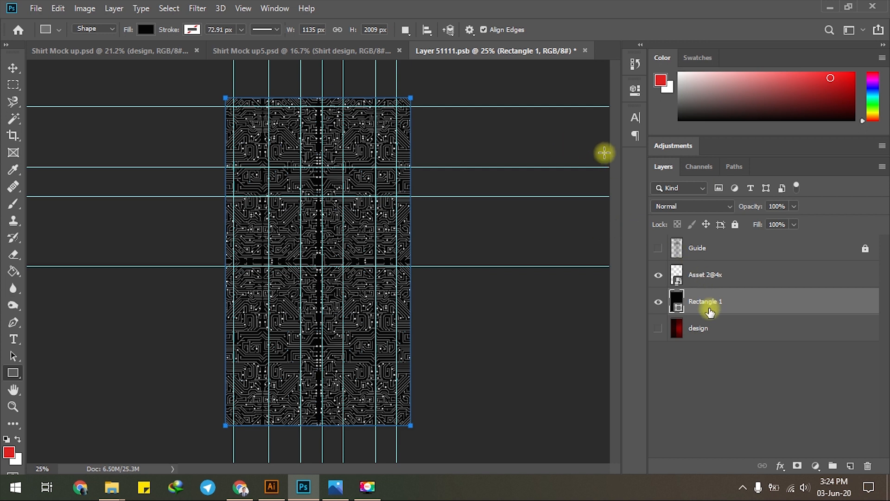
{"action": "left_click", "coordinate": [711, 277]}
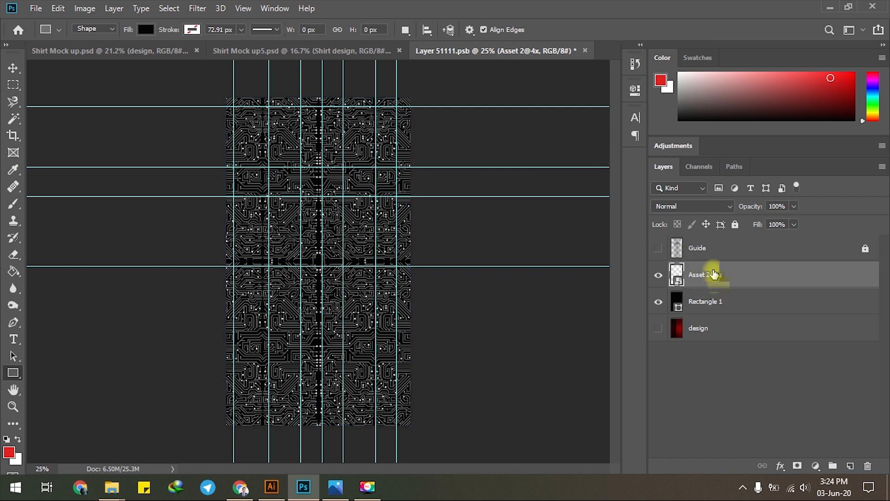
{"action": "left_click", "coordinate": [717, 300]}
{"action": "left_click", "coordinate": [704, 278]}
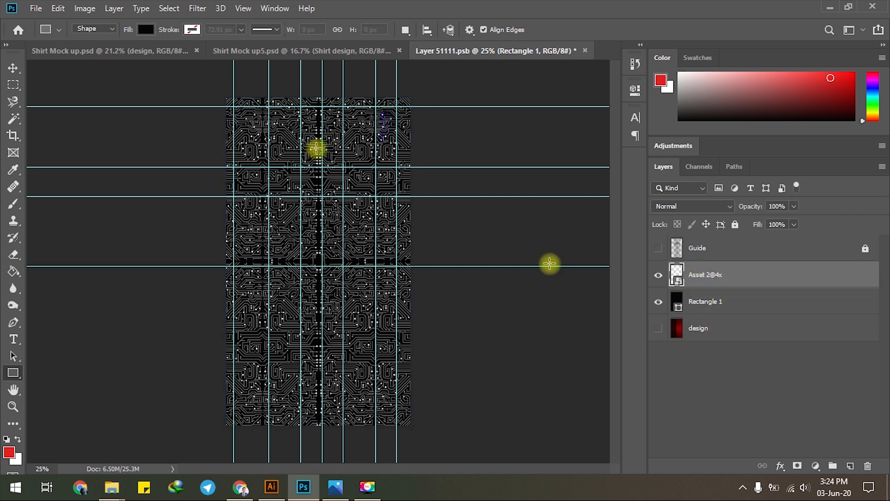
Step: Place the Asset 1@4x crest and Asset 3@4x dinosaur head from the Jersey Tutorial folder above the black rectangle layer
{"action": "left_click", "coordinate": [778, 302]}
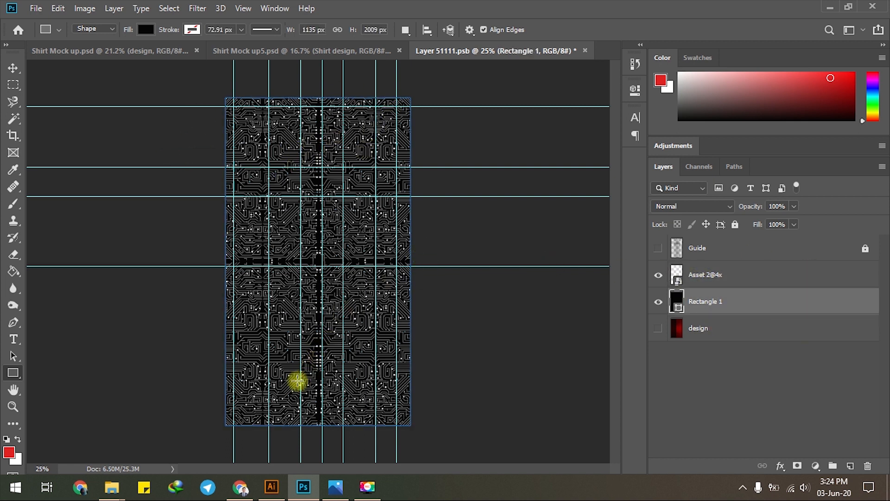
{"action": "mouse_move", "coordinate": [113, 486]}
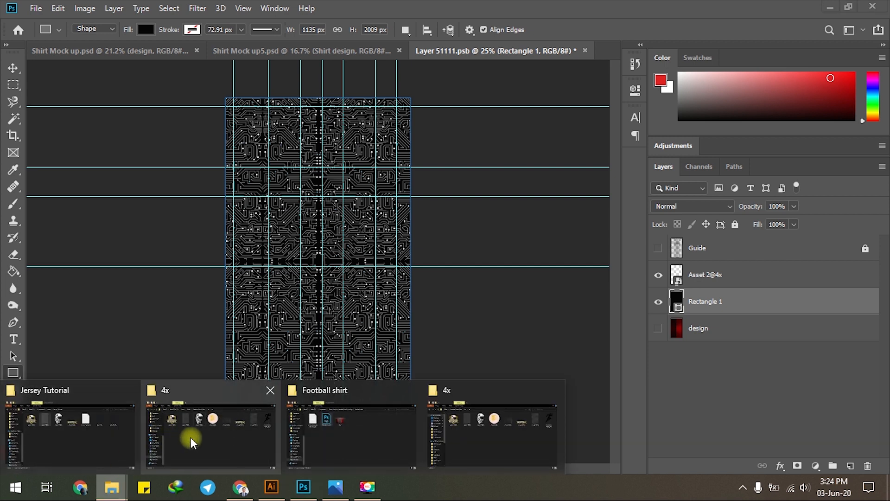
{"action": "mouse_move", "coordinate": [191, 437]}
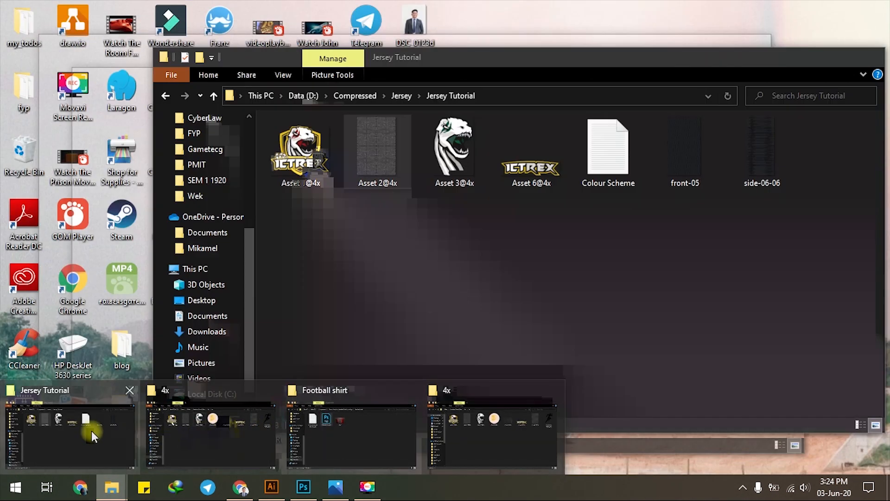
{"action": "left_click", "coordinate": [91, 431]}
{"action": "left_click", "coordinate": [400, 285]}
{"action": "left_click", "coordinate": [464, 149]}
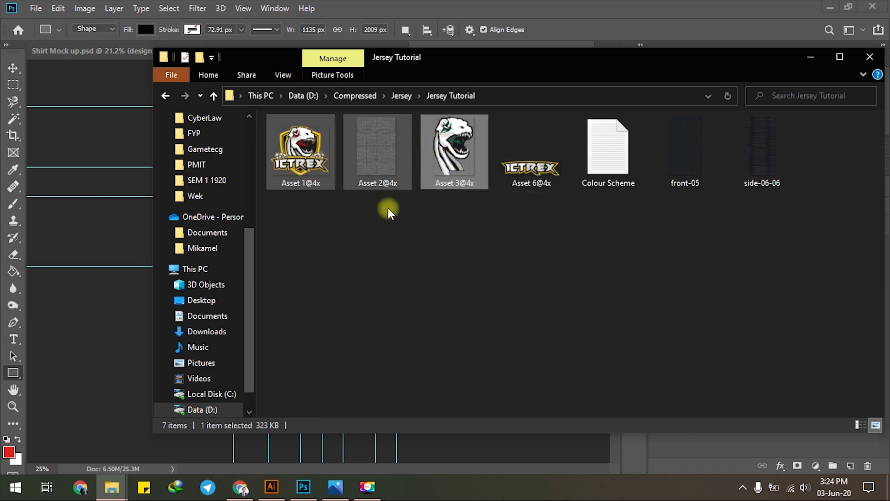
{"action": "left_click", "coordinate": [315, 161], "text": "ctrl"}
{"action": "left_click_drag", "start_coordinate": [308, 143], "coordinate": [316, 235]}
{"action": "key", "text": "alt+Tab"}
{"action": "left_click", "coordinate": [498, 30]}
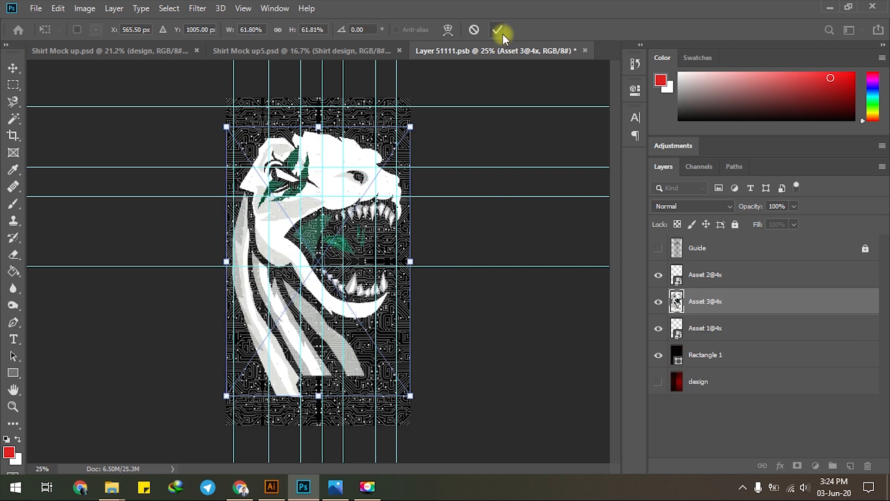
{"action": "left_click", "coordinate": [502, 34]}
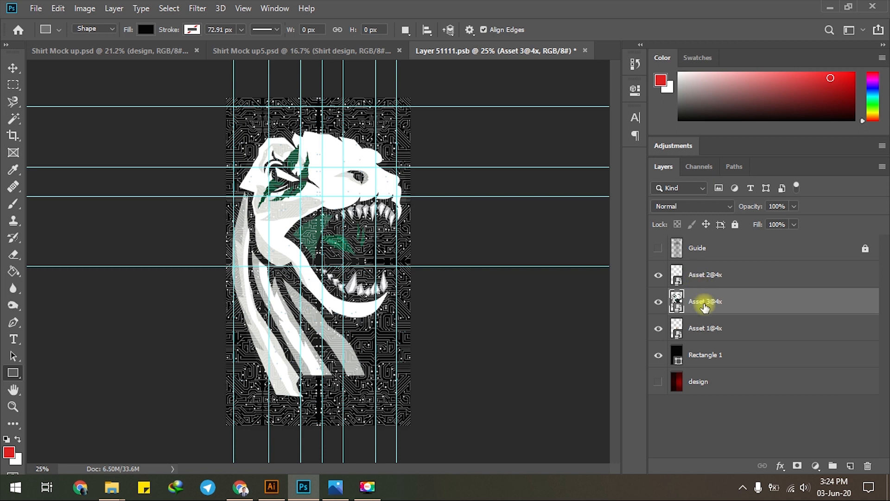
Step: Raise the Asset 3@4x and Asset 1@4x layers above the circuit pattern, and position the crest on the upper-right chest guides
{"action": "left_click", "coordinate": [704, 329], "text": "shift"}
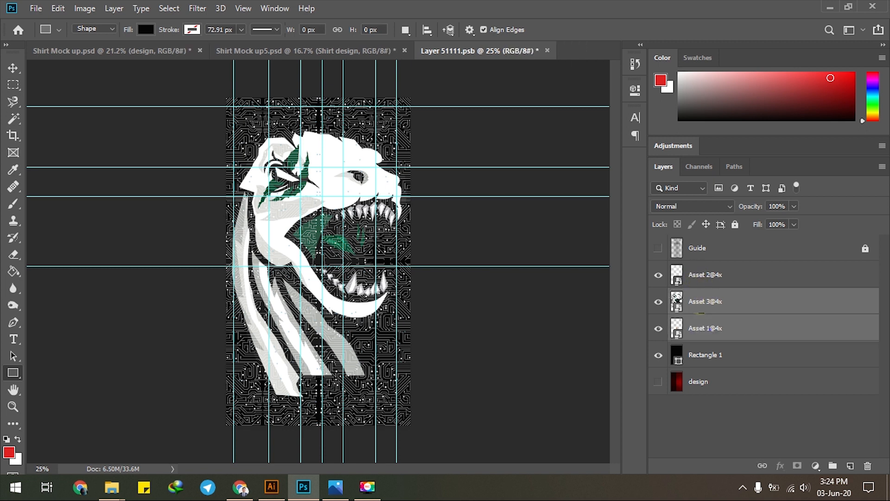
{"action": "left_click_drag", "start_coordinate": [706, 264], "coordinate": [706, 262]}
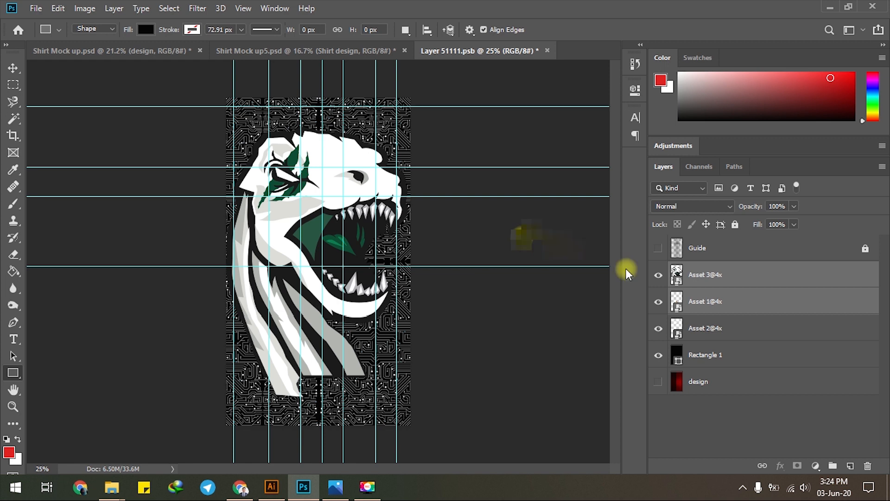
{"action": "left_click", "coordinate": [677, 274]}
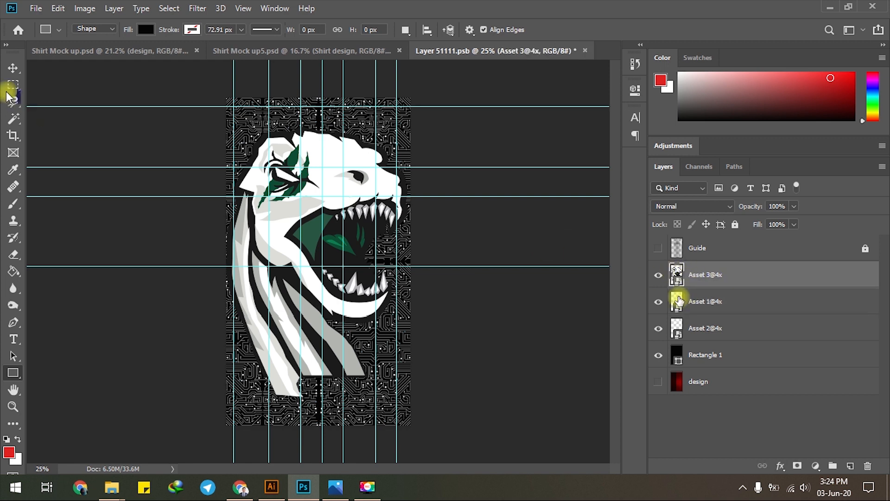
{"action": "left_click", "coordinate": [13, 68]}
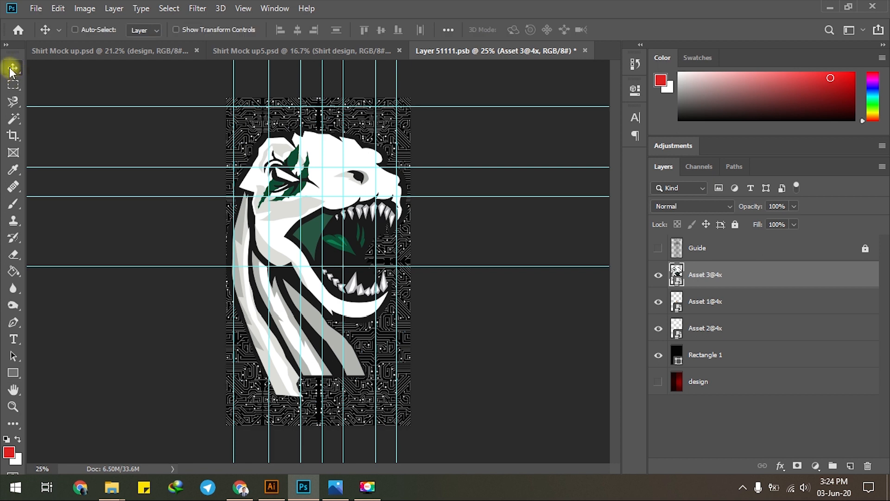
{"action": "left_click_drag", "start_coordinate": [339, 179], "coordinate": [227, 219]}
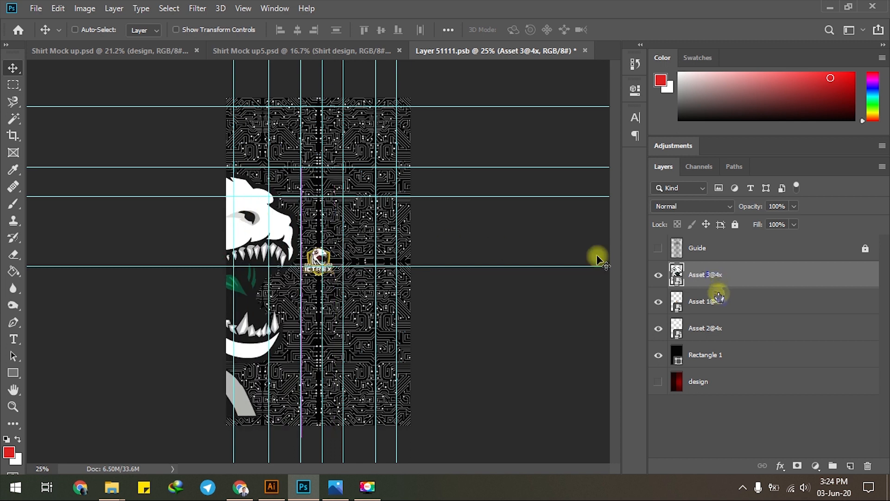
{"action": "left_click_drag", "start_coordinate": [327, 253], "coordinate": [375, 169]}
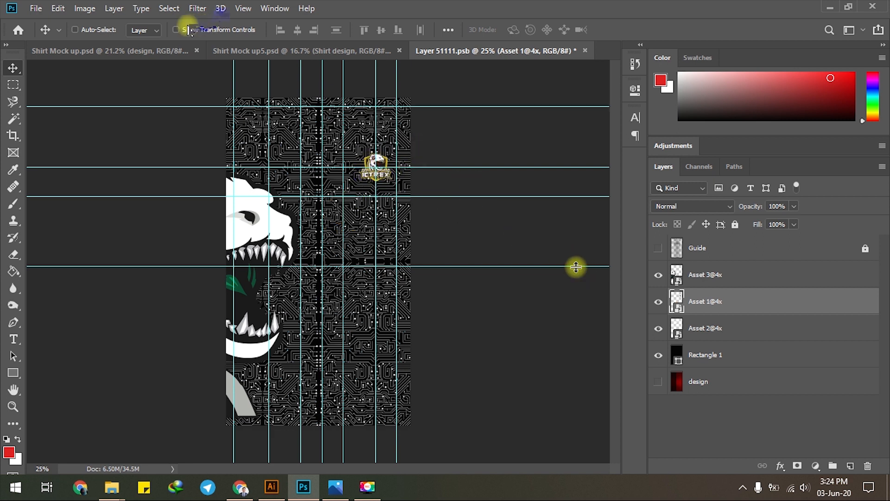
Step: With transform controls shown, scale the dinosaur head to about 69.5% and position it over the shirt front at X 459 px, Y 1269 px
{"action": "left_click", "coordinate": [176, 29]}
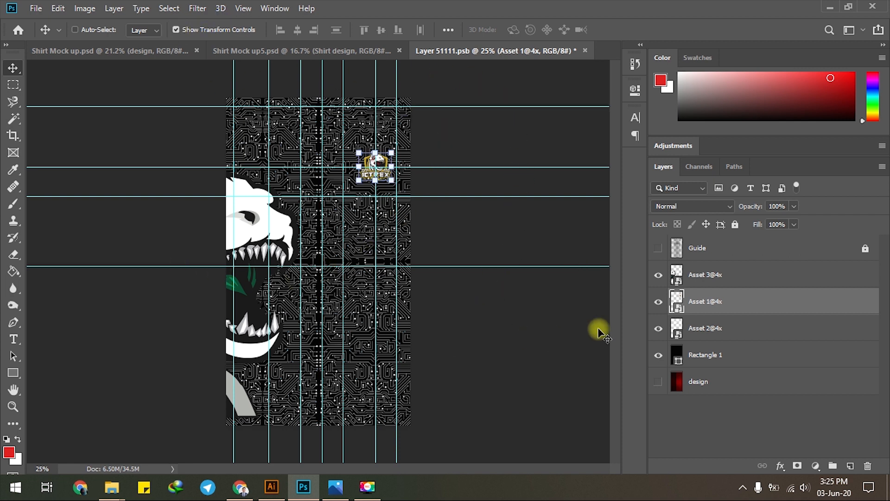
{"action": "left_click", "coordinate": [730, 274]}
{"action": "left_click_drag", "start_coordinate": [247, 236], "coordinate": [402, 143]}
{"action": "left_click_drag", "start_coordinate": [336, 198], "coordinate": [339, 205]}
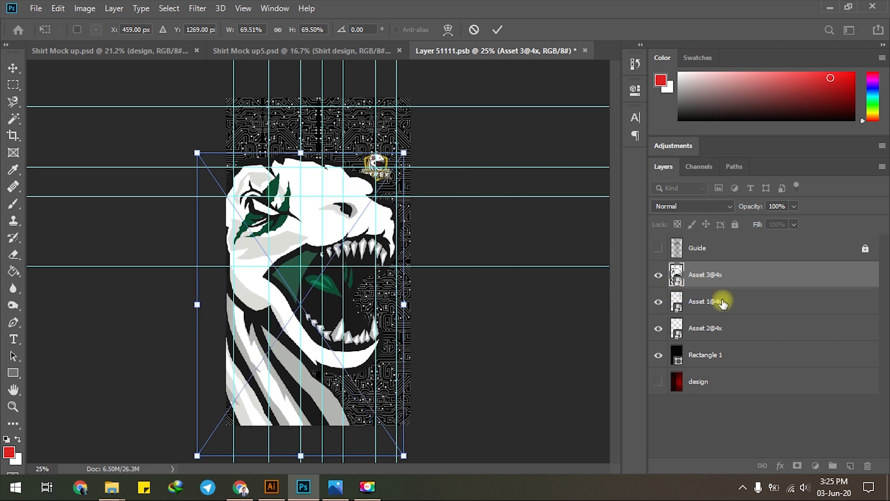
{"action": "key", "text": "Return"}
Step: Move the Asset 1@4x crest layer above the dinosaur head, then save the design and check it on the front shirt mockup
{"action": "left_click", "coordinate": [678, 303]}
{"action": "left_click_drag", "start_coordinate": [678, 304], "coordinate": [685, 264]}
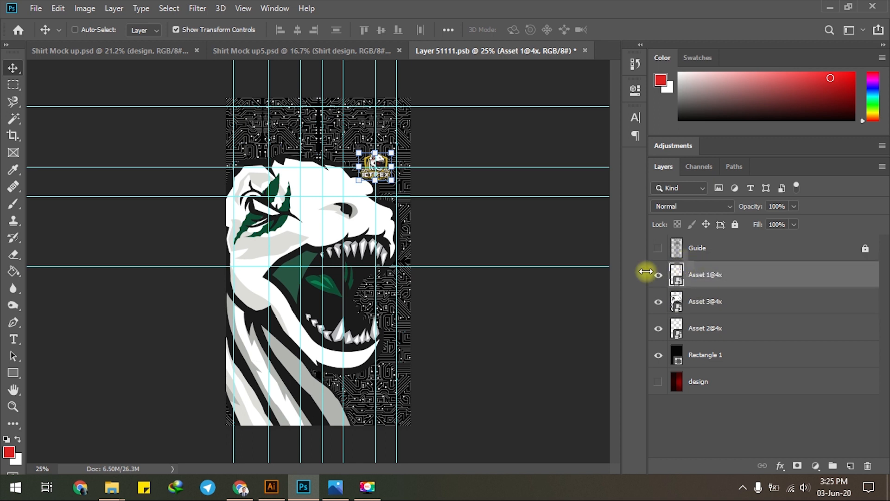
{"action": "scroll", "coordinate": [352, 199], "scroll_direction": "up", "scroll_amount": 3}
{"action": "scroll", "coordinate": [367, 162], "scroll_direction": "up", "scroll_amount": 3}
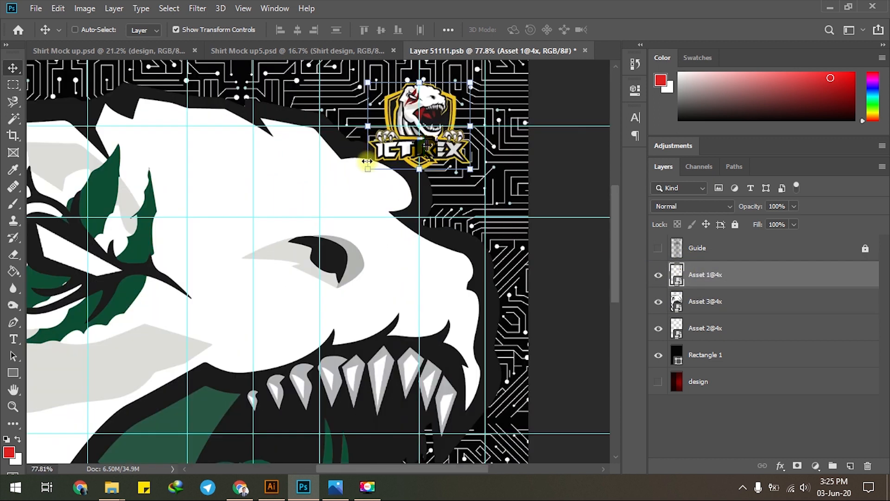
{"action": "key", "text": "ctrl+0"}
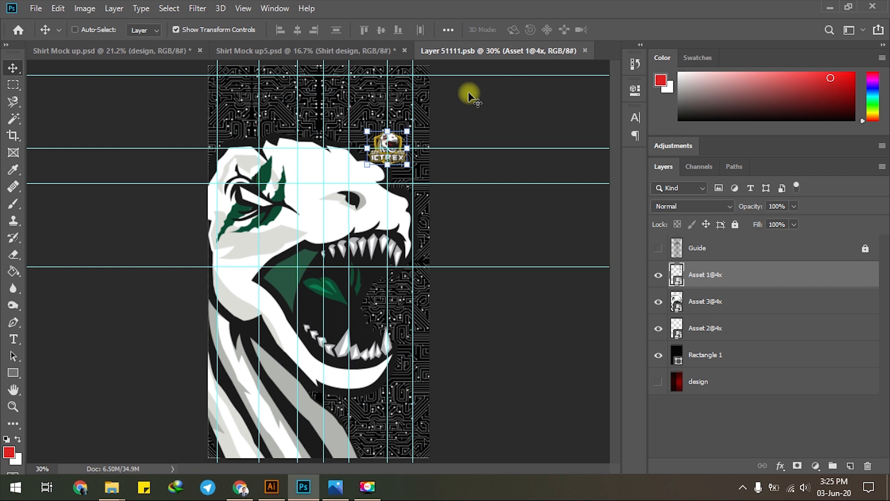
{"action": "left_click", "coordinate": [355, 47]}
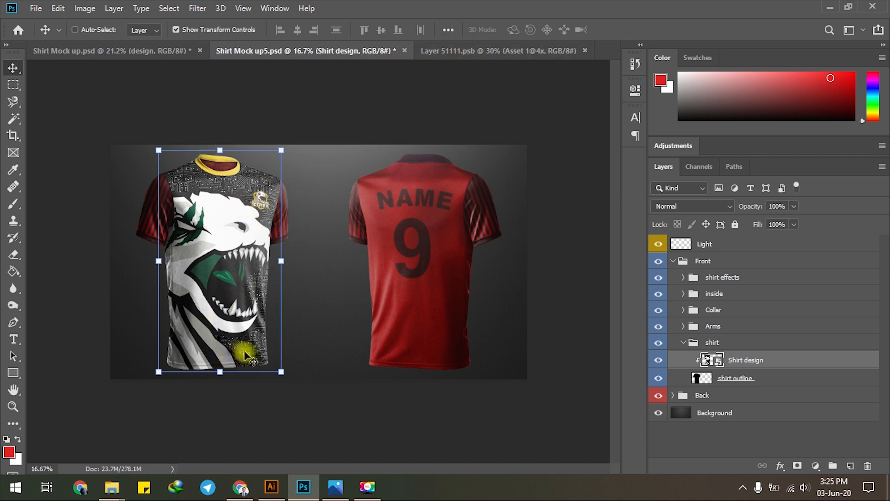
Step: Return to the shirt design document and shift the Asset 3@4x dinosaur head slightly right and down, clear of the crest
{"action": "left_click", "coordinate": [491, 51]}
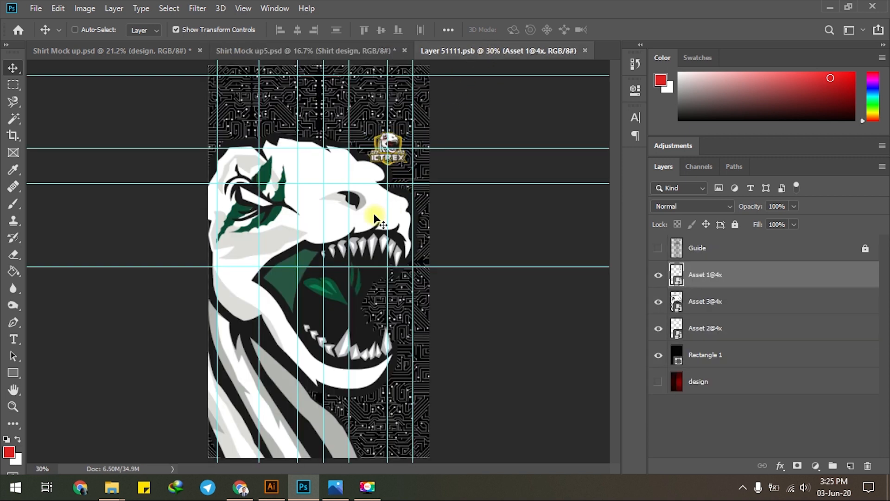
{"action": "left_click", "coordinate": [702, 301]}
{"action": "key", "text": "ctrl+t"}
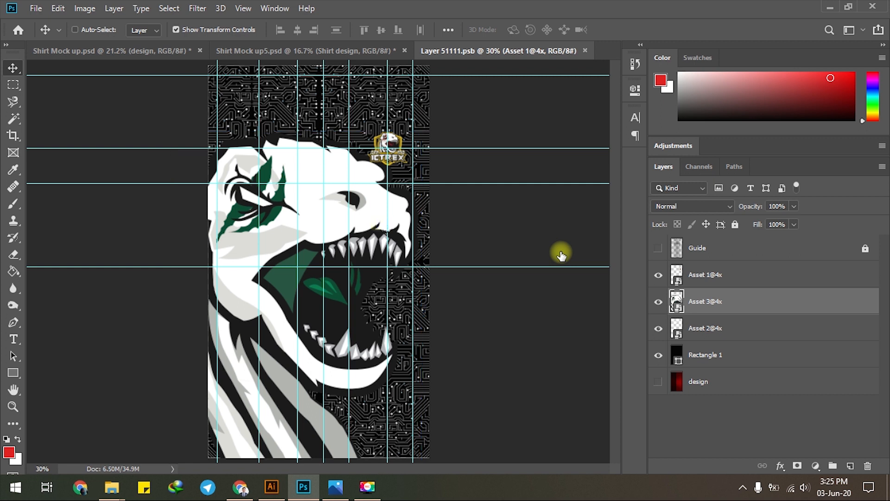
{"action": "left_click_drag", "start_coordinate": [371, 205], "coordinate": [378, 208]}
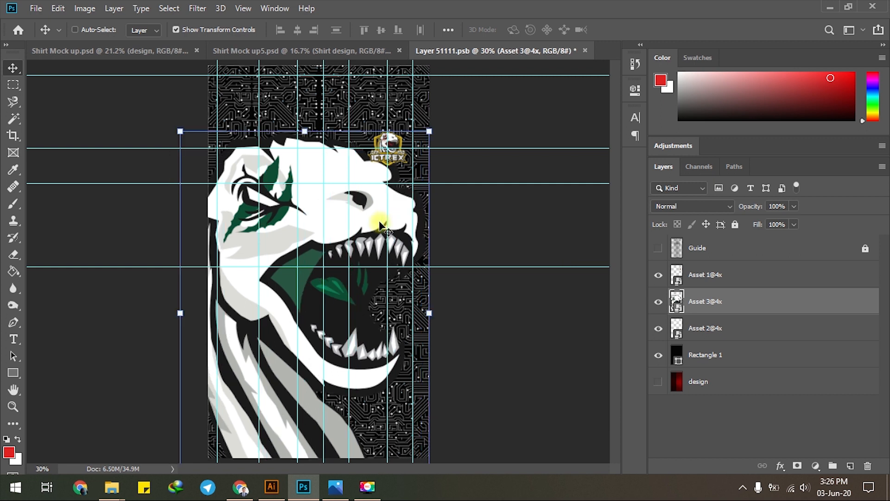
{"action": "left_click_drag", "start_coordinate": [335, 207], "coordinate": [332, 217]}
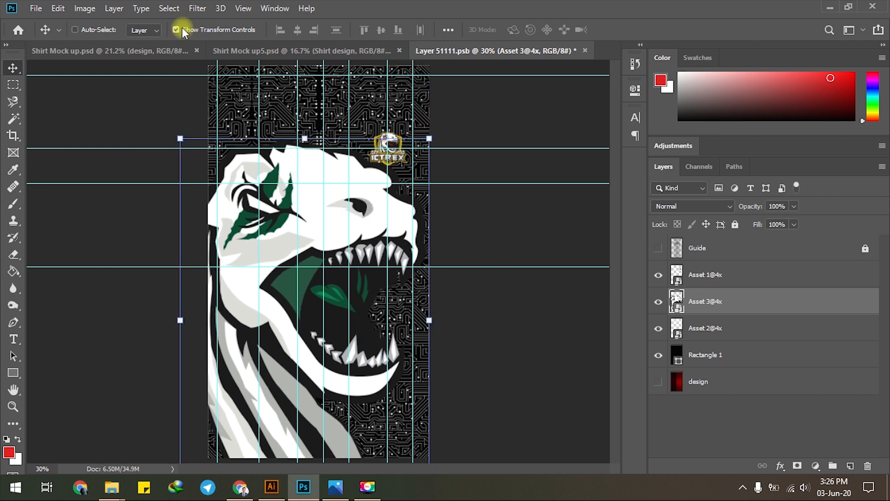
Step: Save the Shirt design smart object and return to the Shirt Mock up5.psd document
{"action": "left_click", "coordinate": [45, 10]}
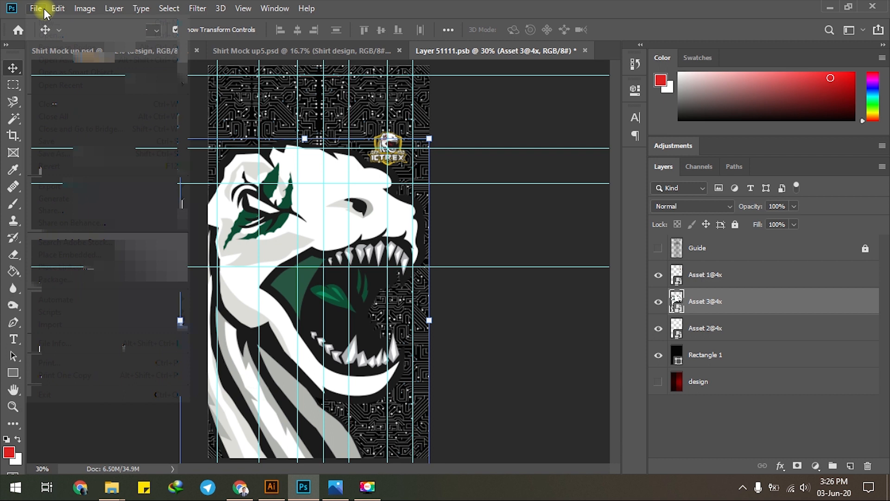
{"action": "left_click", "coordinate": [55, 142]}
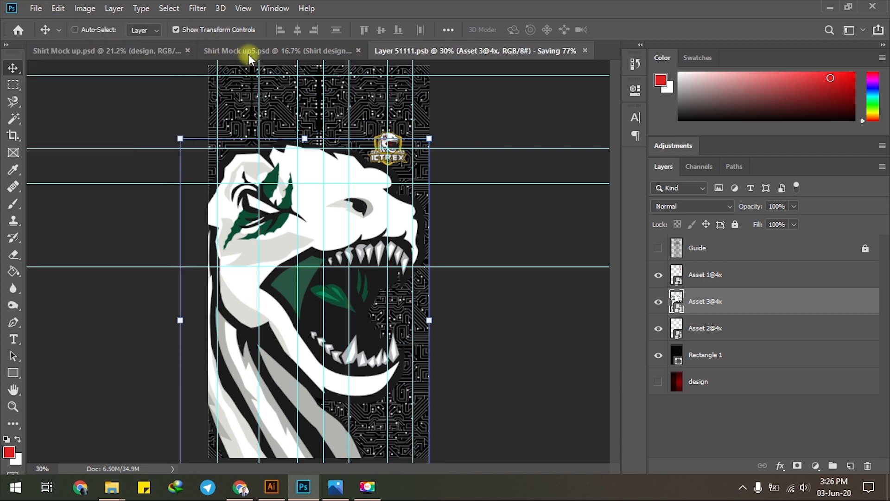
{"action": "left_click", "coordinate": [249, 52]}
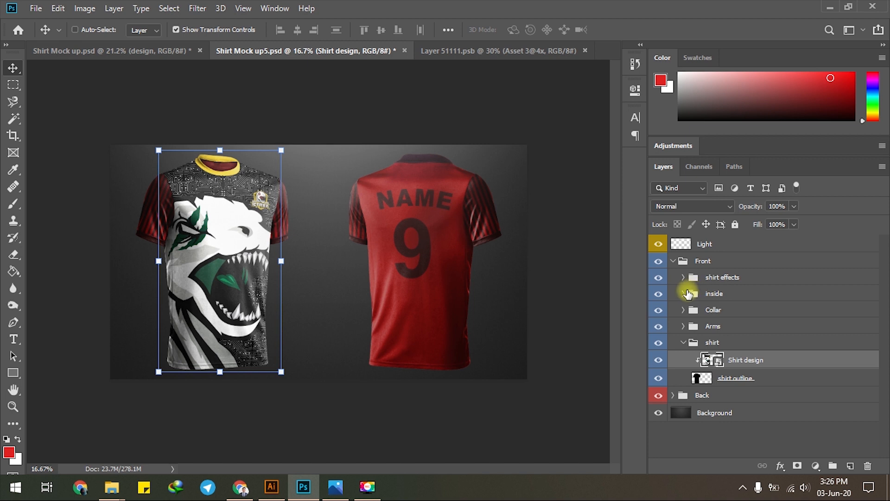
Step: Compare the front shirt with the reference mockup.png in Photos, then return to the Photoshop mockup
{"action": "left_click", "coordinate": [350, 488]}
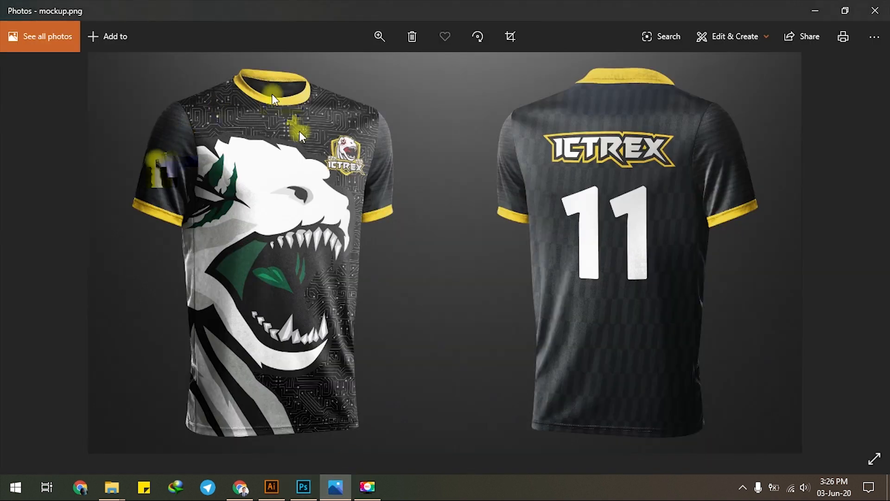
{"action": "left_click", "coordinate": [815, 10]}
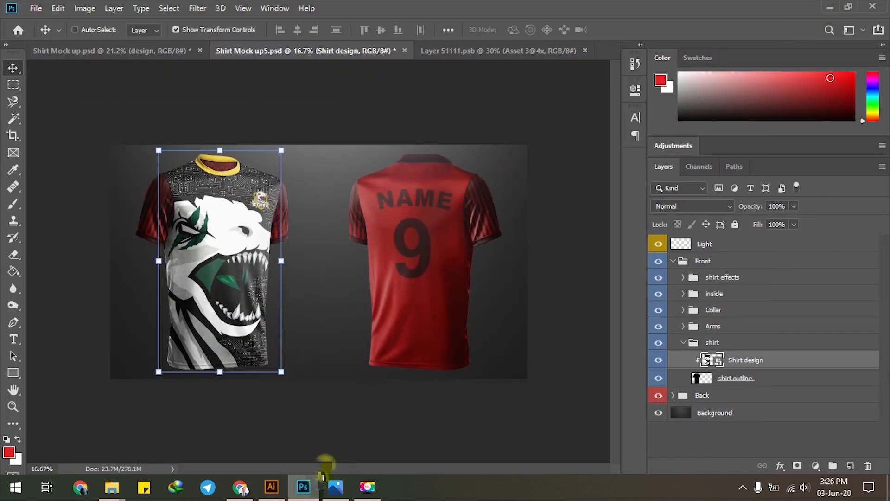
{"action": "mouse_move", "coordinate": [274, 488]}
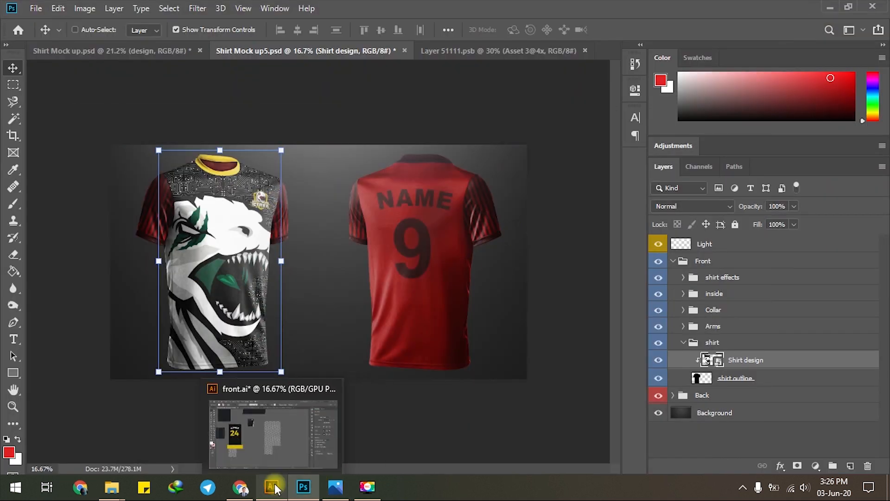
{"action": "mouse_move", "coordinate": [306, 490]}
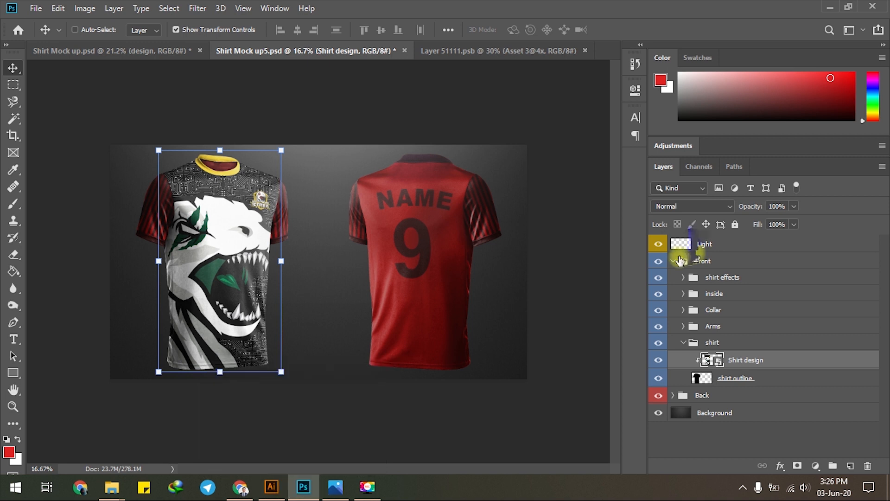
Step: Open the R arm design smart object from the R arm group within the front shirt's Arms group
{"action": "left_click", "coordinate": [684, 323]}
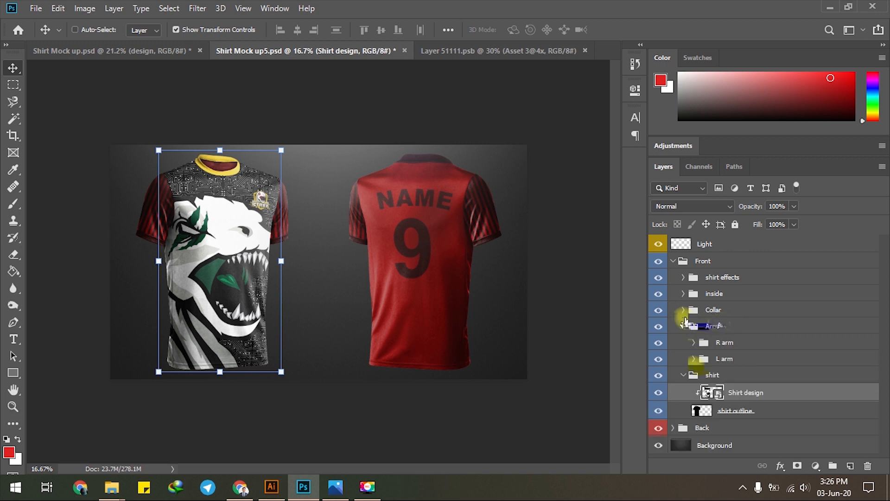
{"action": "left_click", "coordinate": [693, 342]}
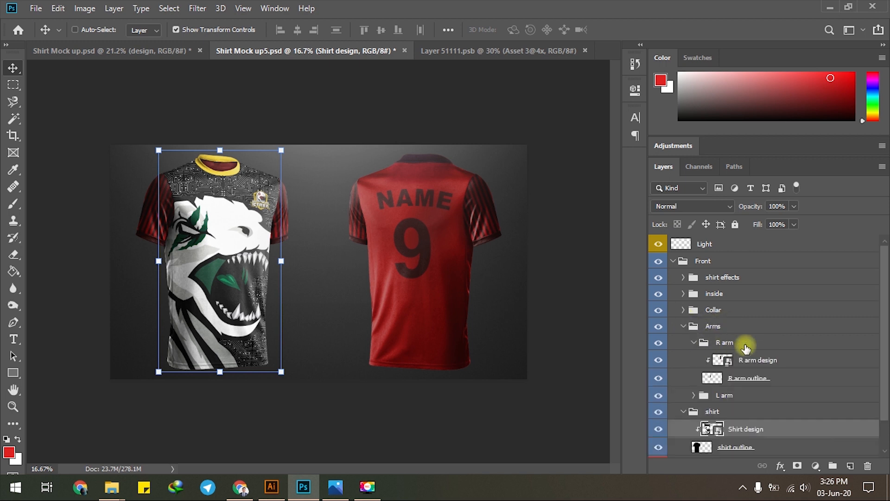
{"action": "double_click", "coordinate": [728, 359]}
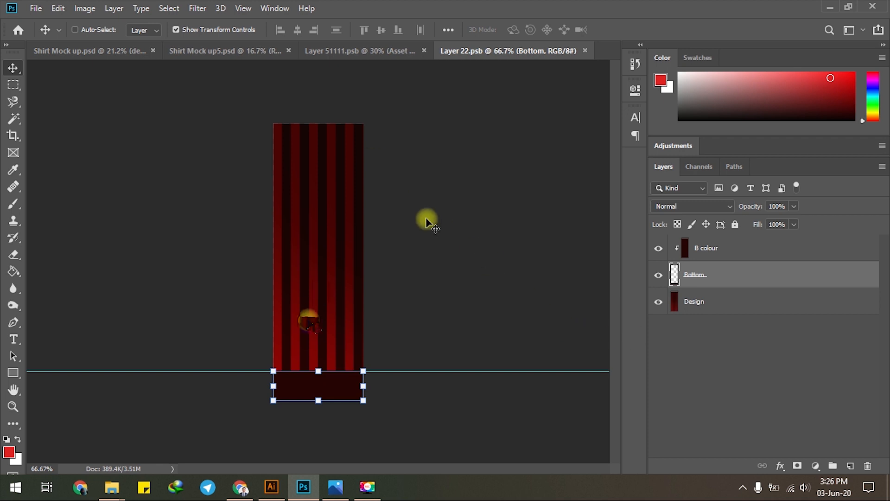
Step: Place side-06-06 from the Jersey Tutorial folder into the sleeve design, move it above B colour and hide the B colour layer
{"action": "mouse_move", "coordinate": [110, 487]}
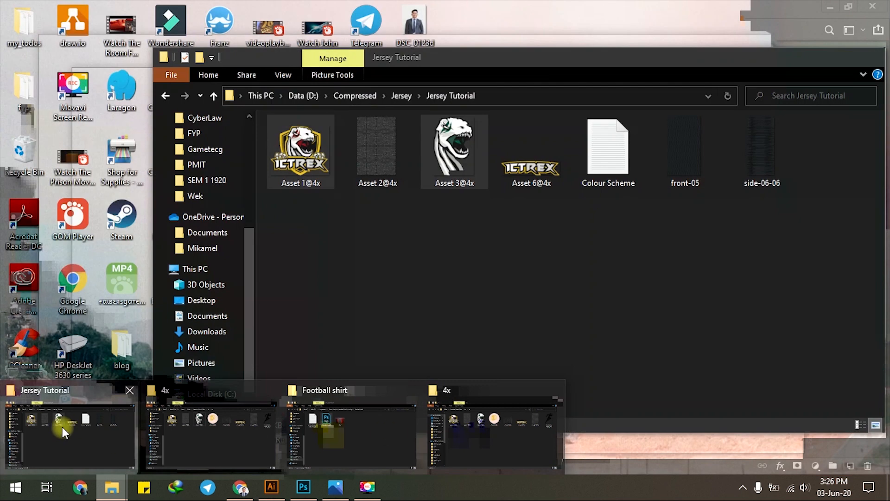
{"action": "left_click", "coordinate": [63, 438]}
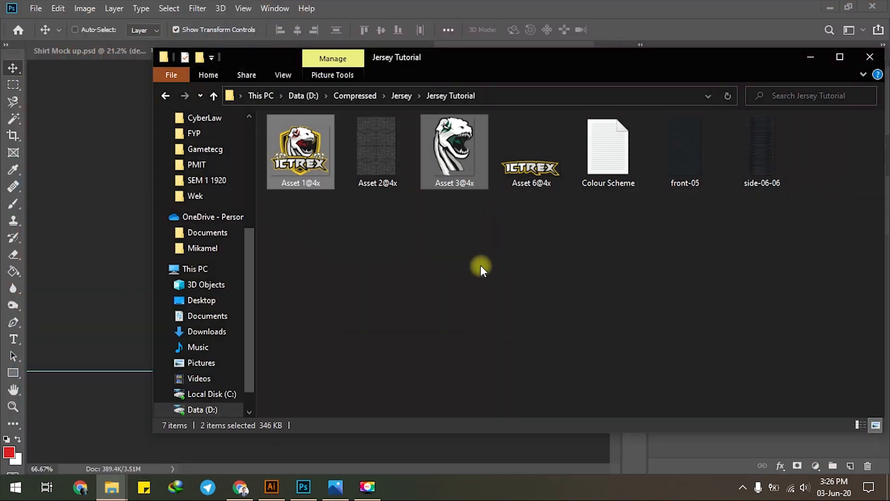
{"action": "left_click", "coordinate": [483, 266]}
{"action": "left_click_drag", "start_coordinate": [752, 151], "coordinate": [309, 274]}
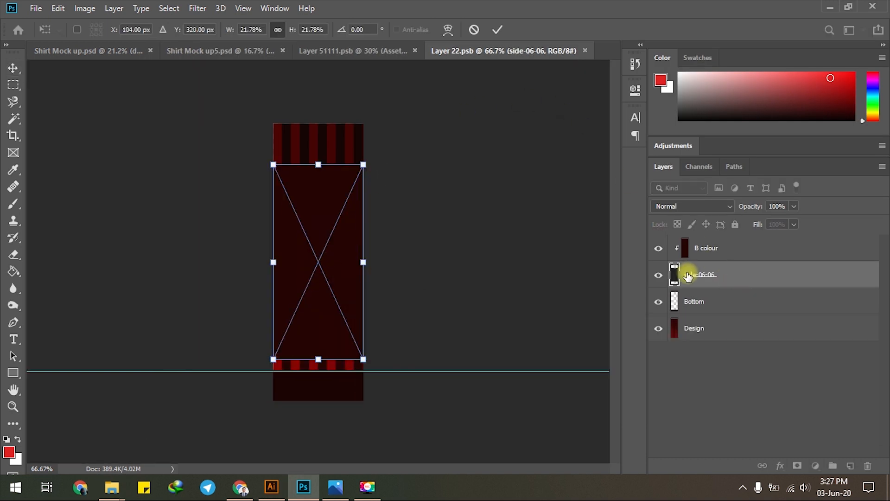
{"action": "left_click_drag", "start_coordinate": [675, 279], "coordinate": [677, 238]}
{"action": "left_click", "coordinate": [658, 275]}
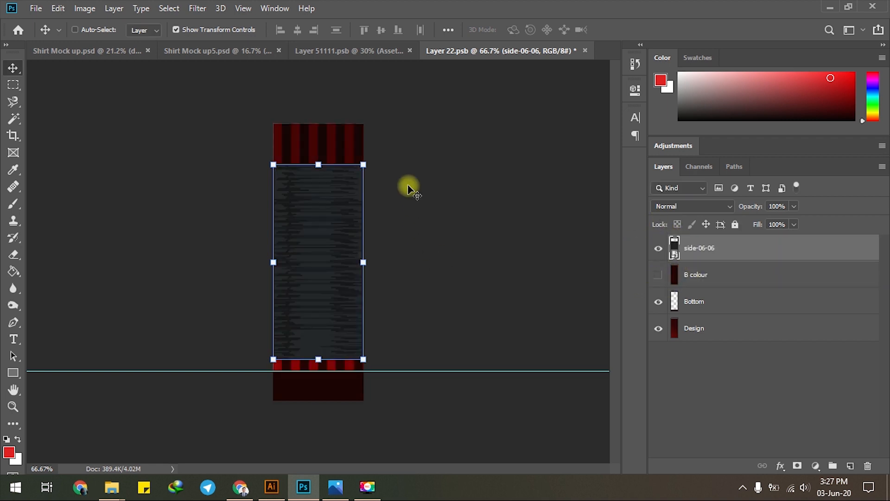
Step: Scale the side-06-06 pattern to about 28.36% and position it to cover the sleeve above the bottom band
{"action": "left_click_drag", "start_coordinate": [364, 164], "coordinate": [440, 126]}
{"action": "left_click_drag", "start_coordinate": [342, 181], "coordinate": [332, 194]}
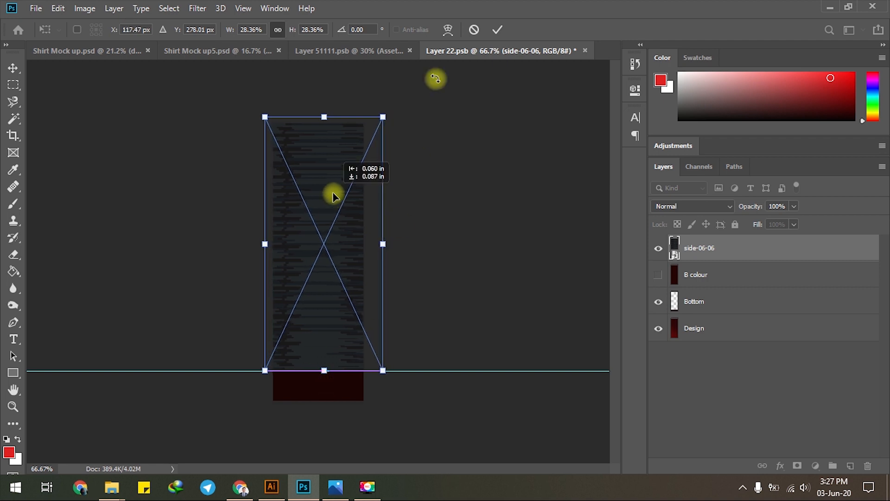
{"action": "left_click", "coordinate": [497, 29]}
Step: Apply a yellow Color Overlay at 100% opacity to the Bottom layer of the right sleeve design
{"action": "left_click", "coordinate": [718, 303]}
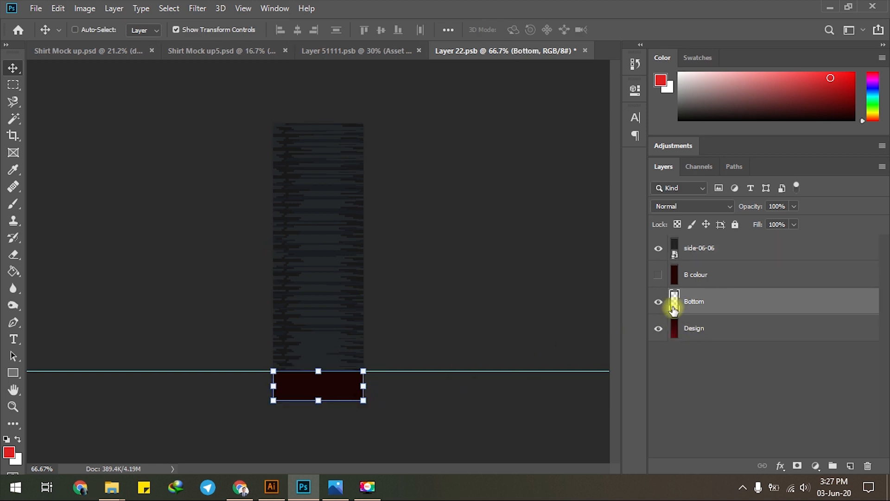
{"action": "double_click", "coordinate": [708, 302]}
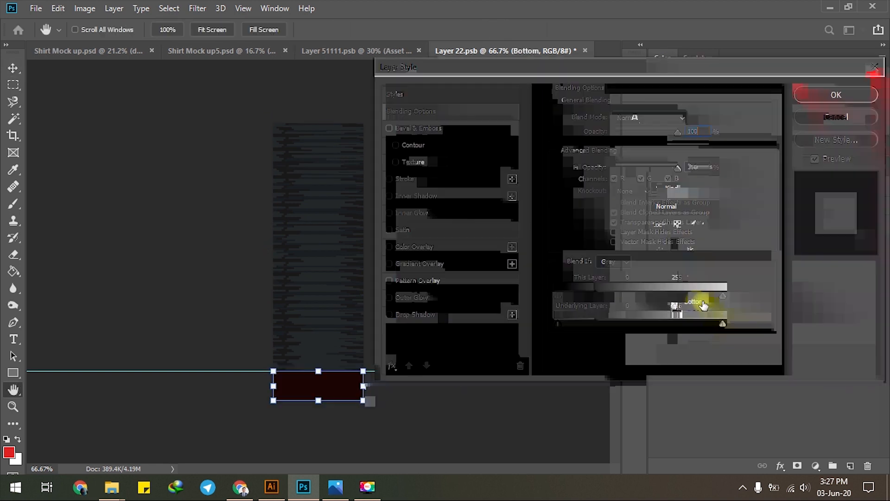
{"action": "left_click", "coordinate": [389, 246]}
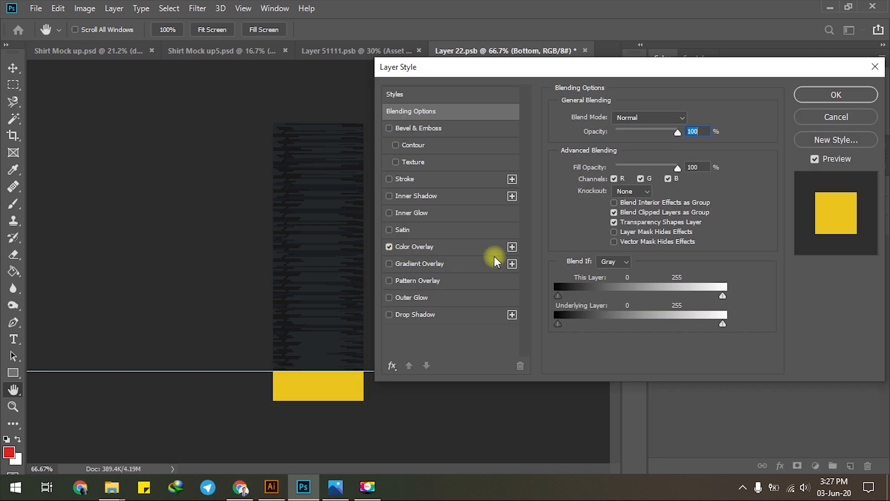
{"action": "left_click", "coordinate": [435, 245]}
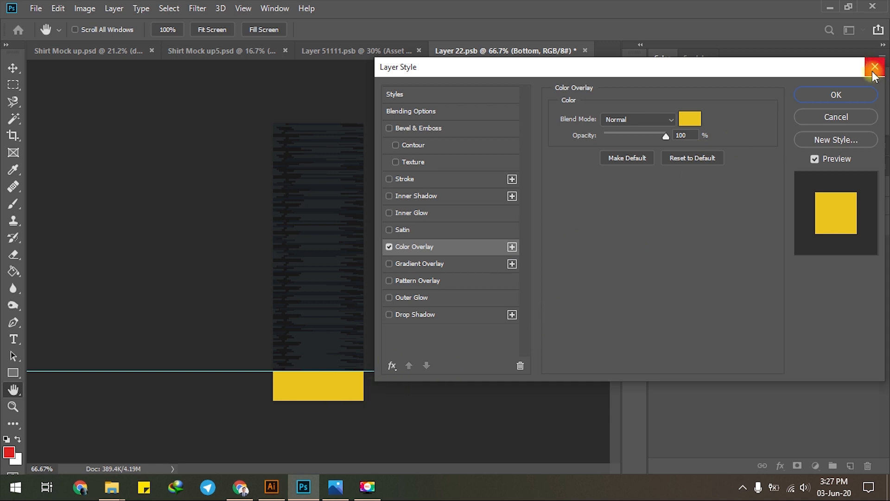
{"action": "left_click", "coordinate": [847, 96]}
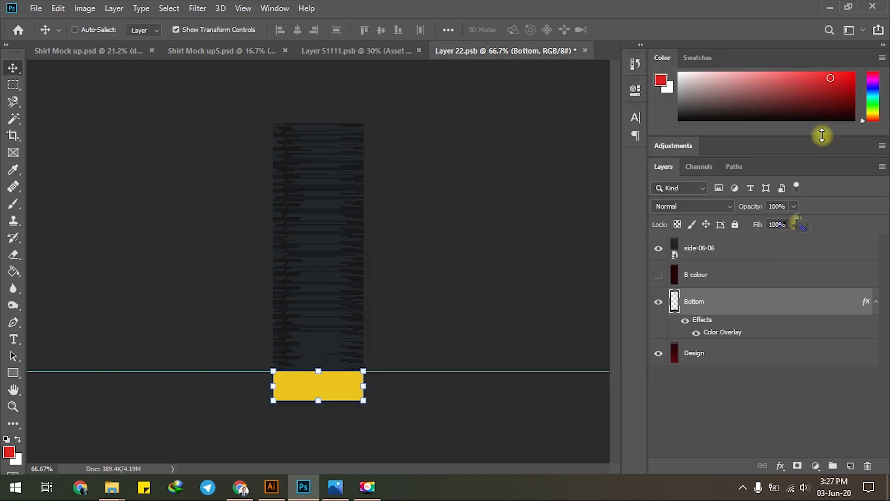
Step: Save the right sleeve design in Layer 22.psb and return to the Shirt Mock up5.psd document
{"action": "left_click", "coordinate": [41, 8]}
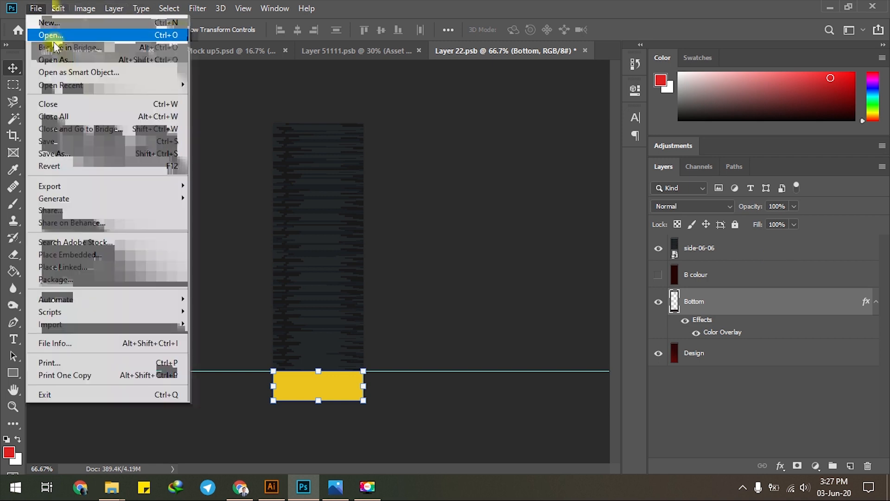
{"action": "left_click", "coordinate": [70, 141]}
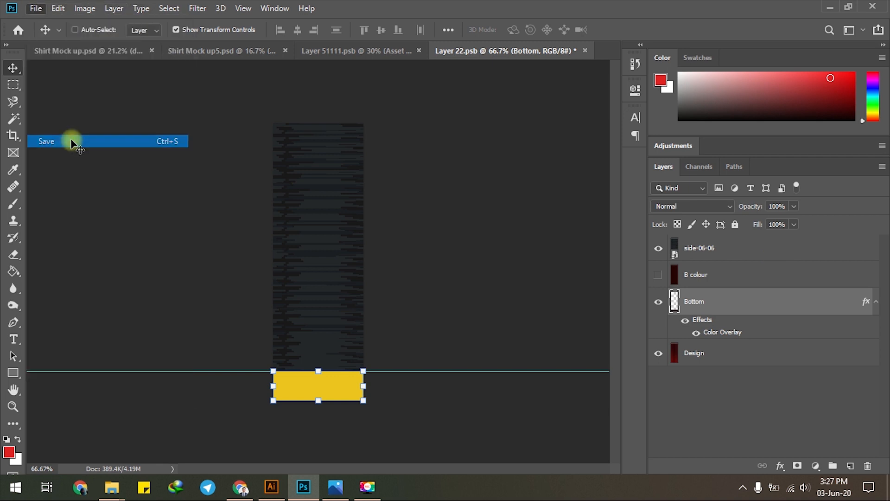
{"action": "left_click", "coordinate": [194, 51]}
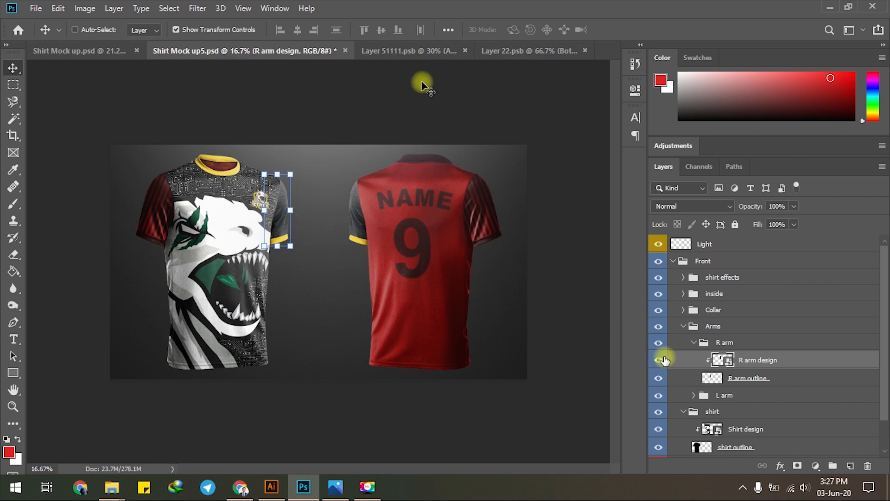
Step: Collapse the R arm group and open the L arm design smart object from the L arm group
{"action": "left_click", "coordinate": [694, 344]}
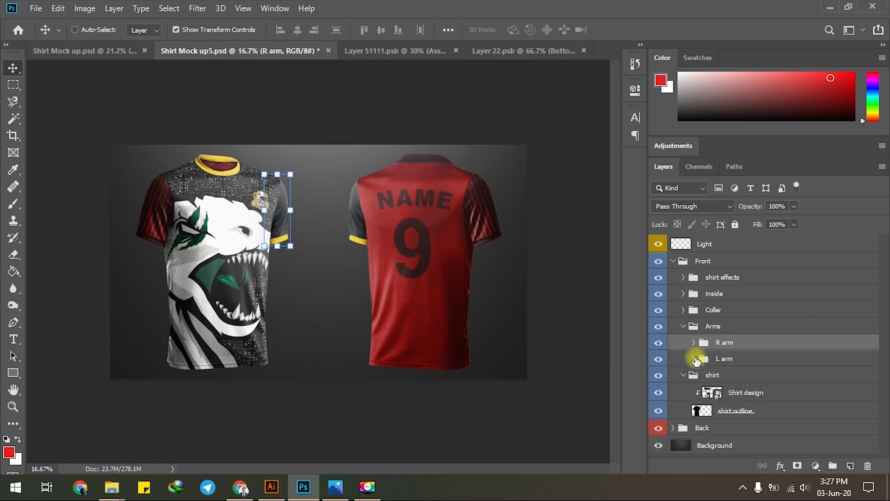
{"action": "left_click", "coordinate": [694, 359]}
{"action": "double_click", "coordinate": [719, 378]}
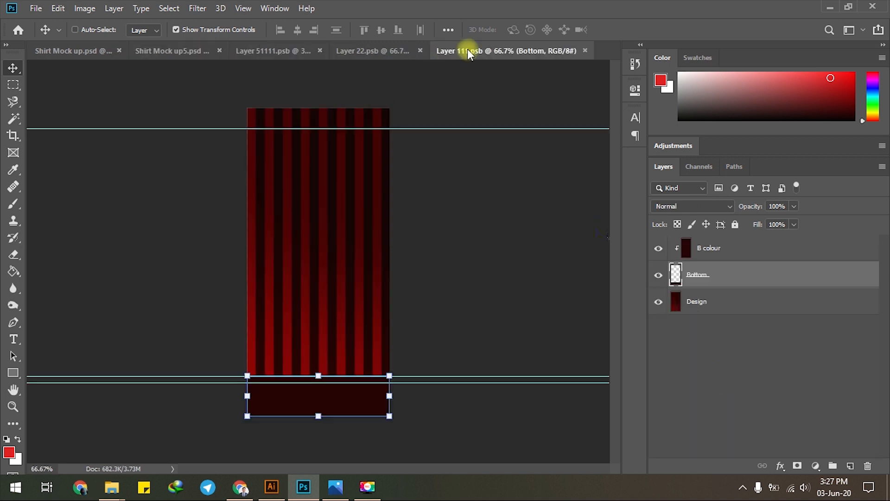
Step: Place side-06-06 over the whole left sleeve design, move it above B colour and hide the B colour layer
{"action": "key", "text": "alt+Tab"}
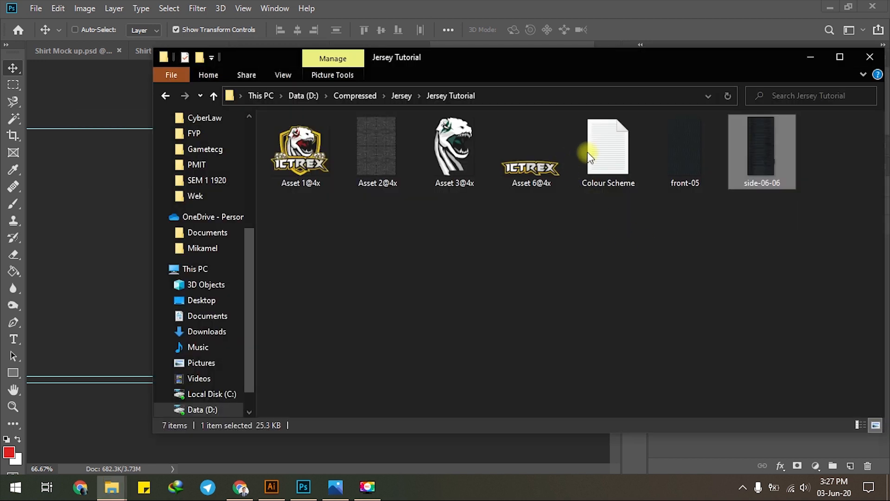
{"action": "left_click_drag", "start_coordinate": [762, 150], "coordinate": [383, 251]}
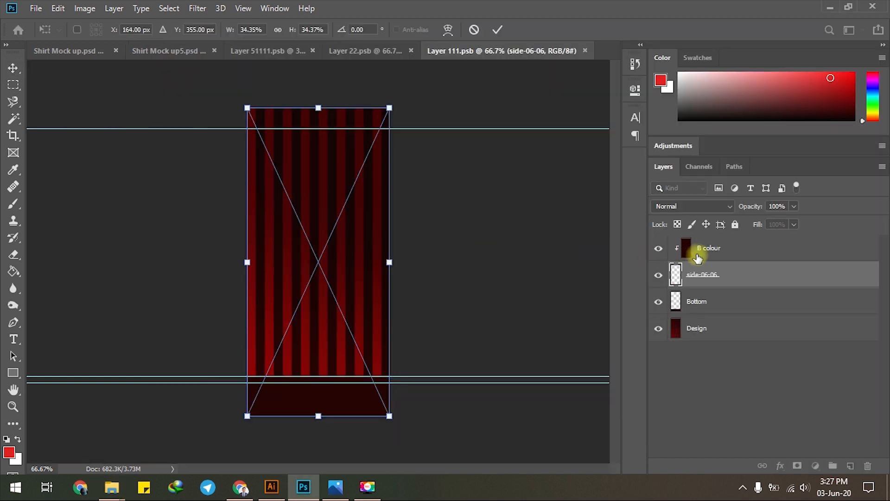
{"action": "key", "text": "Return"}
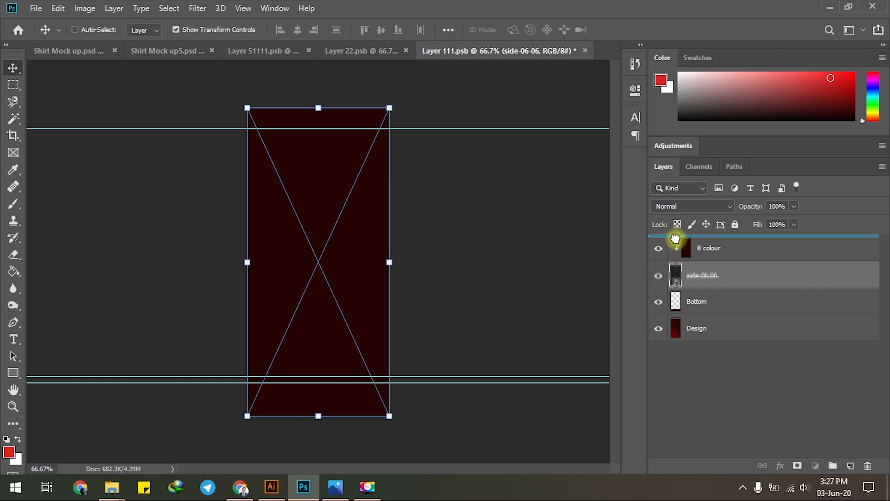
{"action": "left_click_drag", "start_coordinate": [678, 241], "coordinate": [677, 242]}
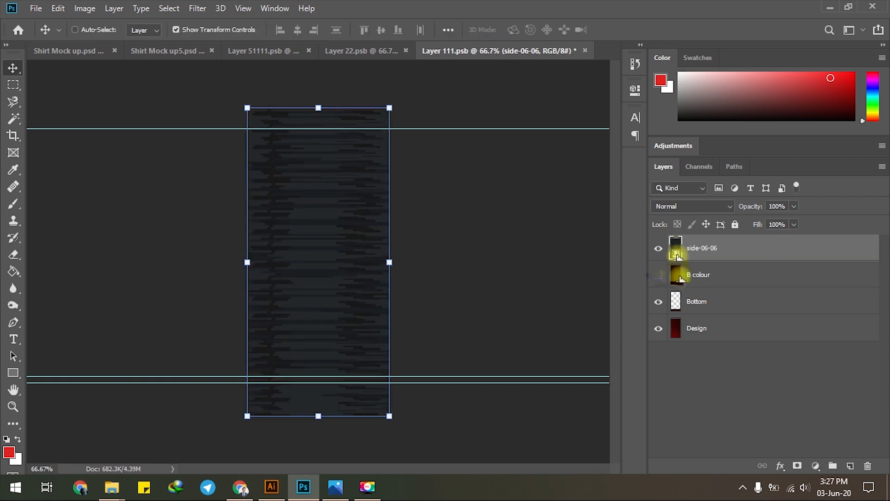
Step: Move the Bottom layer above side-06-06 and apply a yellow Color Overlay to it
{"action": "left_click_drag", "start_coordinate": [675, 306], "coordinate": [681, 259]}
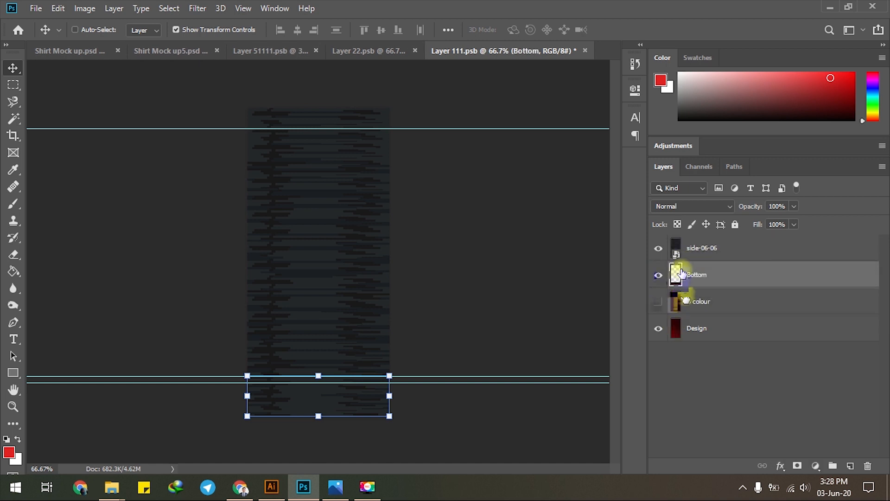
{"action": "left_click", "coordinate": [676, 248]}
{"action": "left_click_drag", "start_coordinate": [678, 281], "coordinate": [677, 244]}
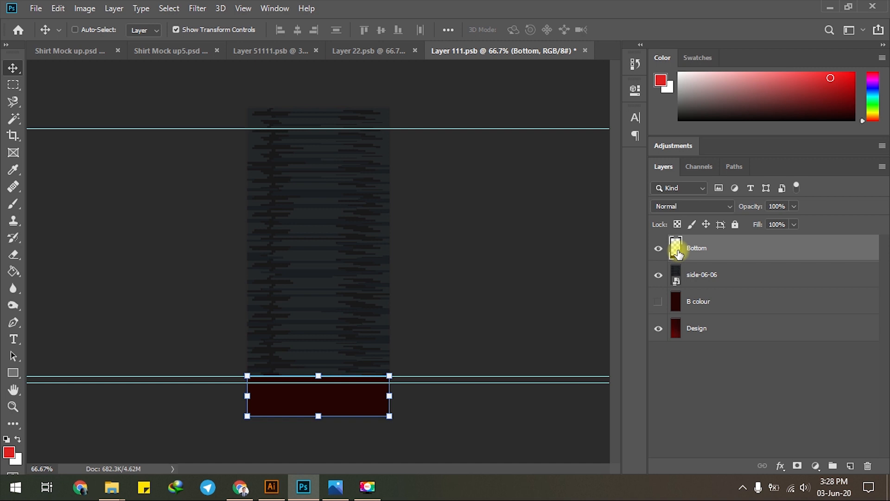
{"action": "double_click", "coordinate": [677, 252]}
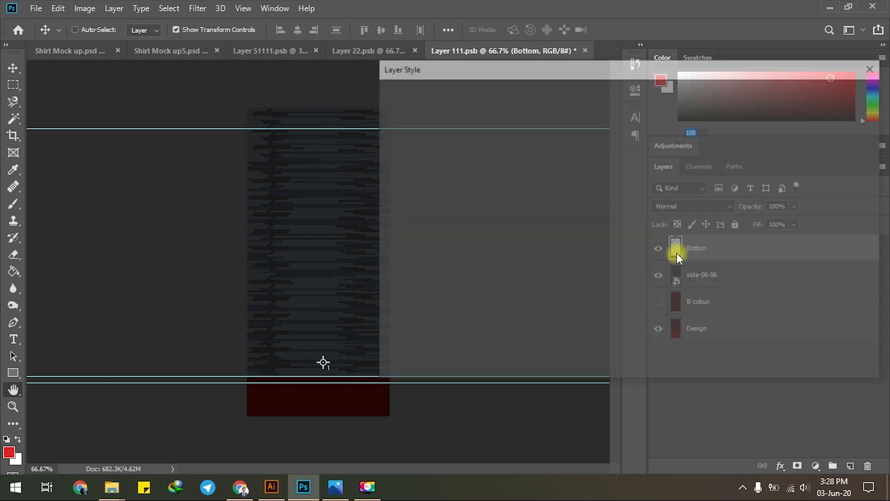
{"action": "left_click", "coordinate": [413, 246]}
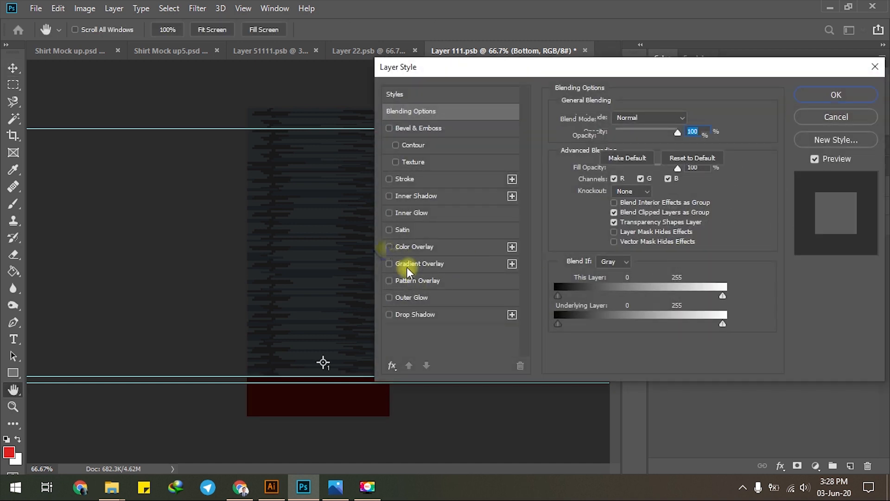
{"action": "left_click", "coordinate": [860, 92]}
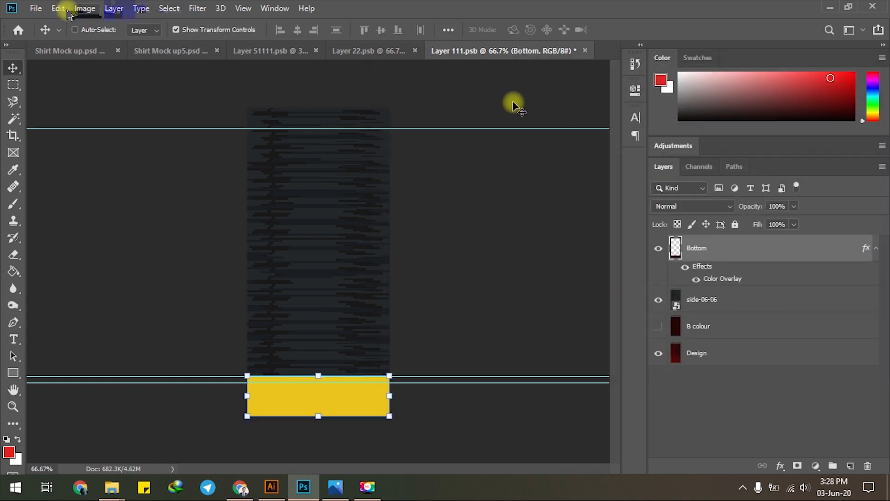
Step: Save the left sleeve design, return to the shirt mockup and close the Layer 51111, Layer 22 and Layer 111 smart object documents
{"action": "left_click", "coordinate": [36, 8]}
{"action": "left_click", "coordinate": [84, 141]}
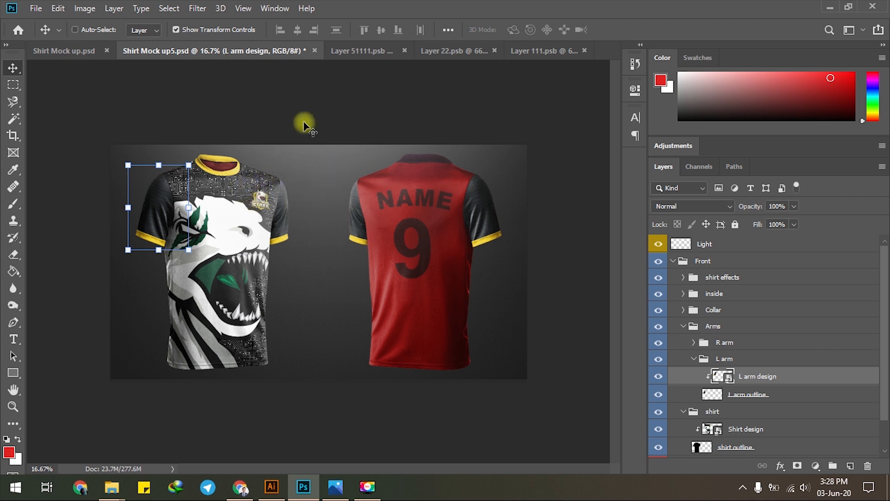
{"action": "left_click", "coordinate": [405, 51]}
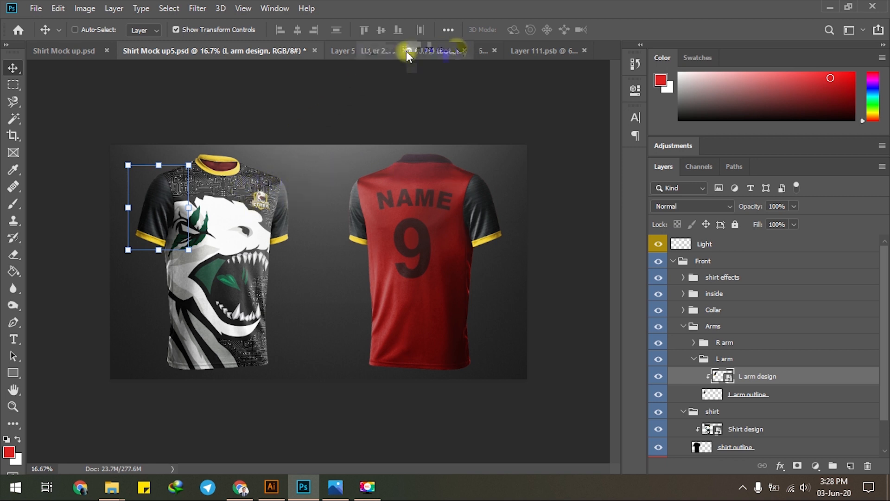
{"action": "left_click", "coordinate": [464, 50]}
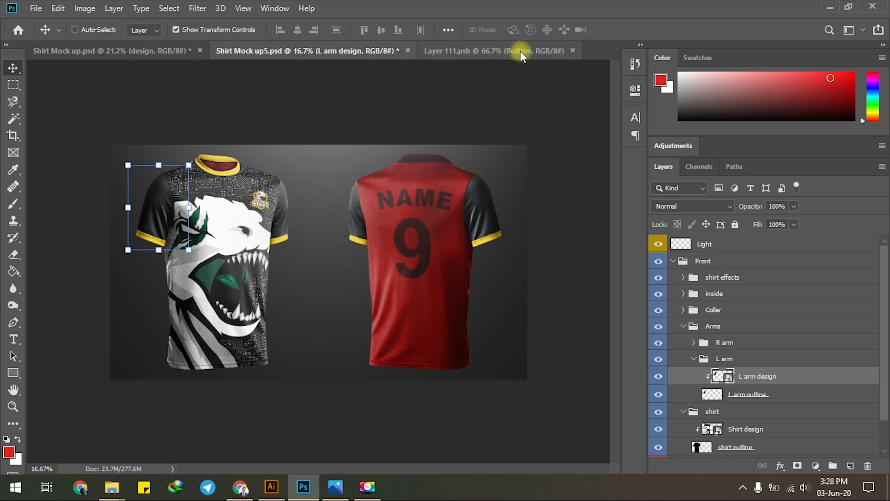
{"action": "left_click", "coordinate": [568, 52]}
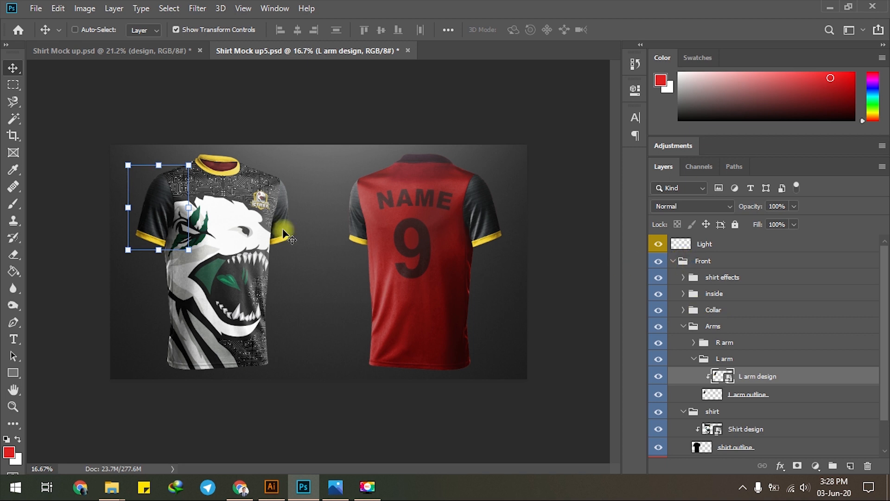
Step: Collapse the Arms group, expand the inside group of the front shirt and select the Inside colour layer
{"action": "scroll", "coordinate": [187, 206], "scroll_direction": "up", "scroll_amount": 10}
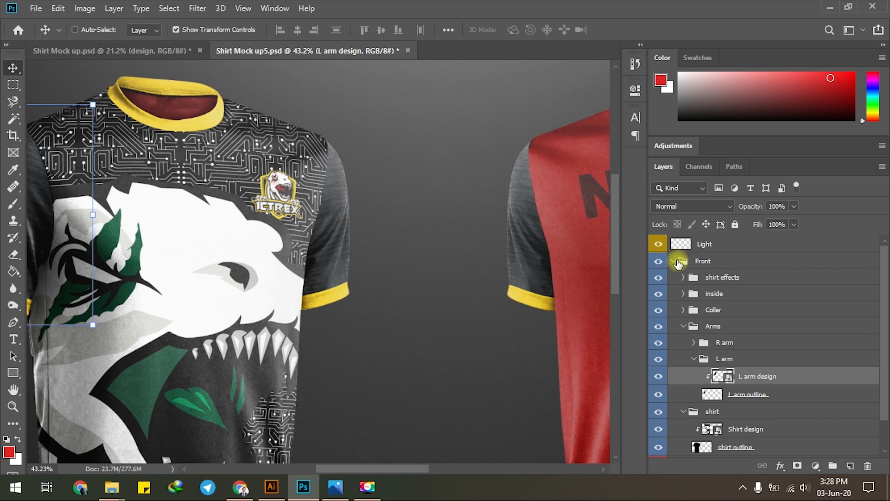
{"action": "left_click", "coordinate": [698, 358]}
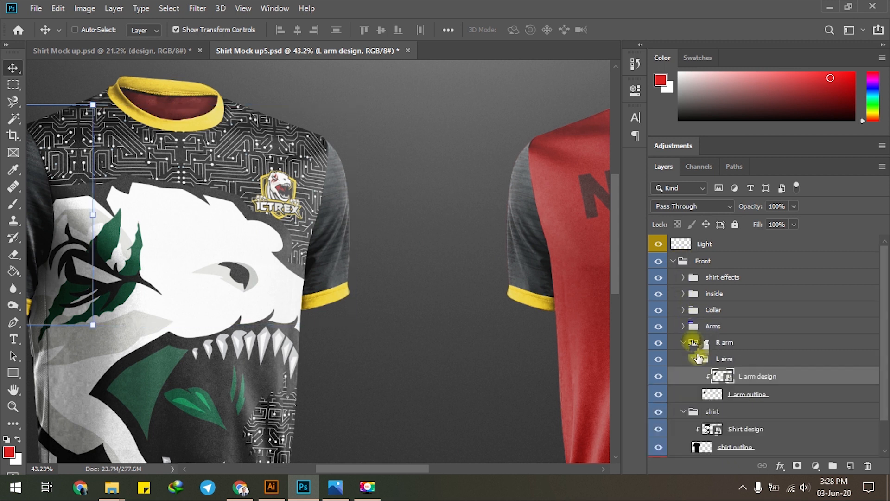
{"action": "left_click", "coordinate": [684, 326]}
{"action": "left_click", "coordinate": [684, 294]}
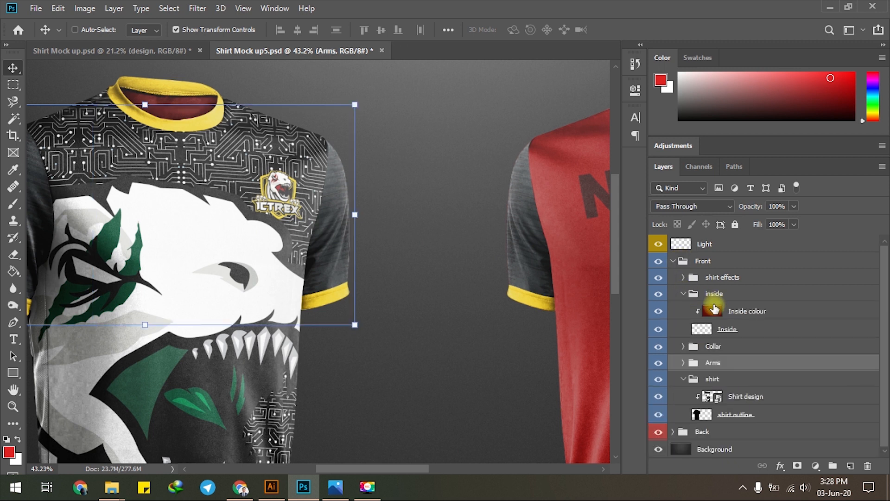
{"action": "left_click", "coordinate": [711, 313]}
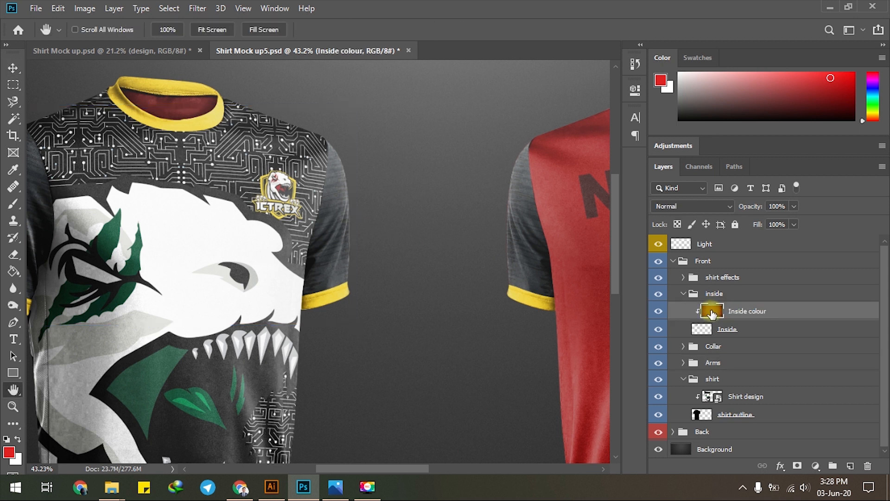
Step: Apply a black 000000 Color Overlay to the Inside colour layer of the front shirt
{"action": "double_click", "coordinate": [711, 313]}
{"action": "left_click", "coordinate": [398, 246]}
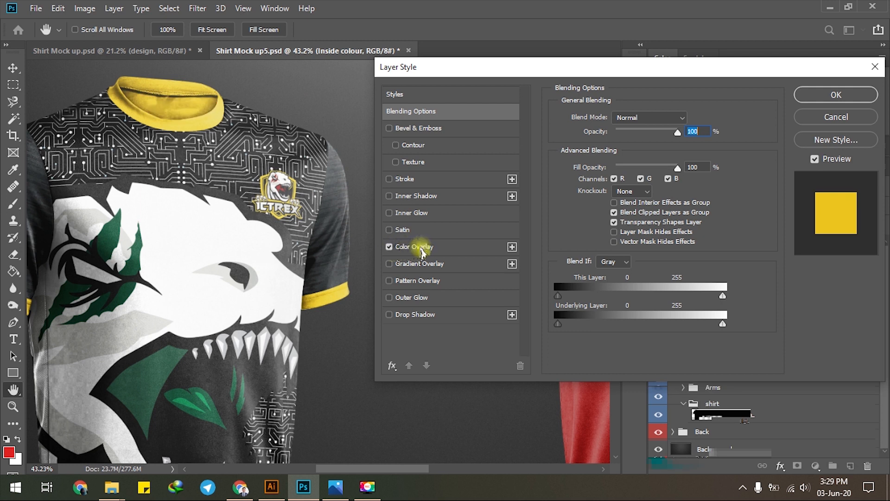
{"action": "left_click", "coordinate": [424, 250]}
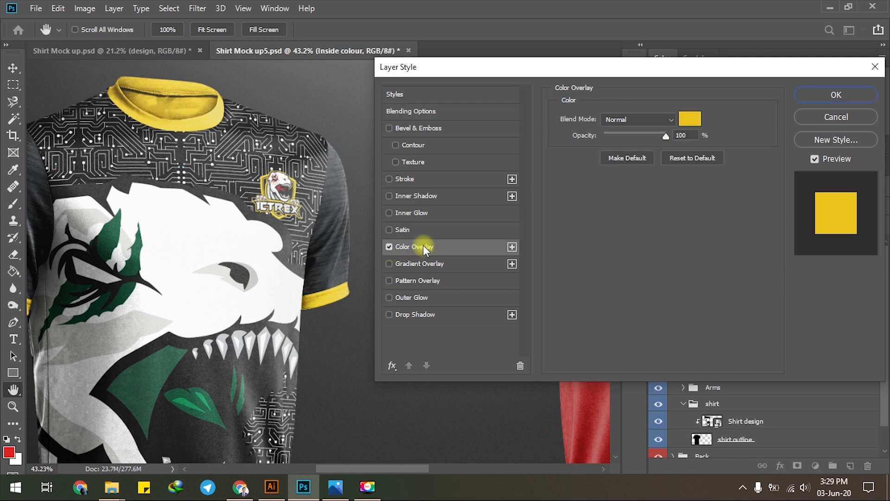
{"action": "left_click", "coordinate": [685, 121]}
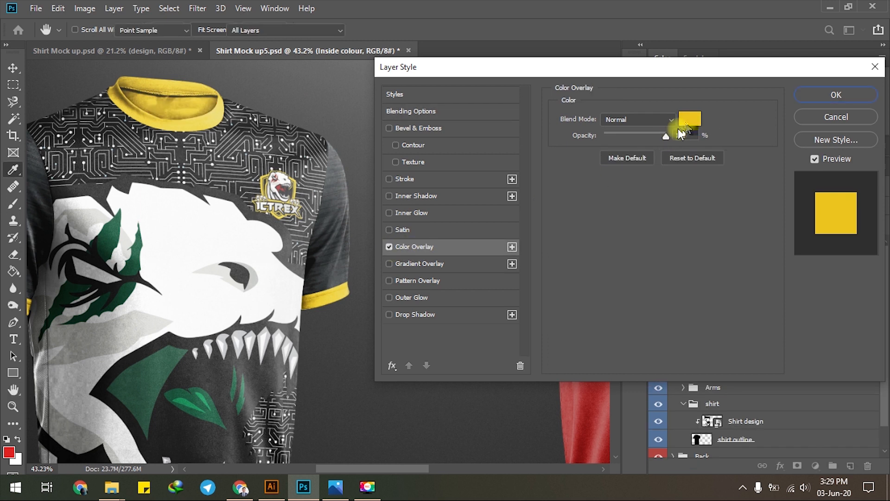
{"action": "left_click", "coordinate": [18, 231]}
{"action": "left_click_drag", "start_coordinate": [18, 230], "coordinate": [4, 274]}
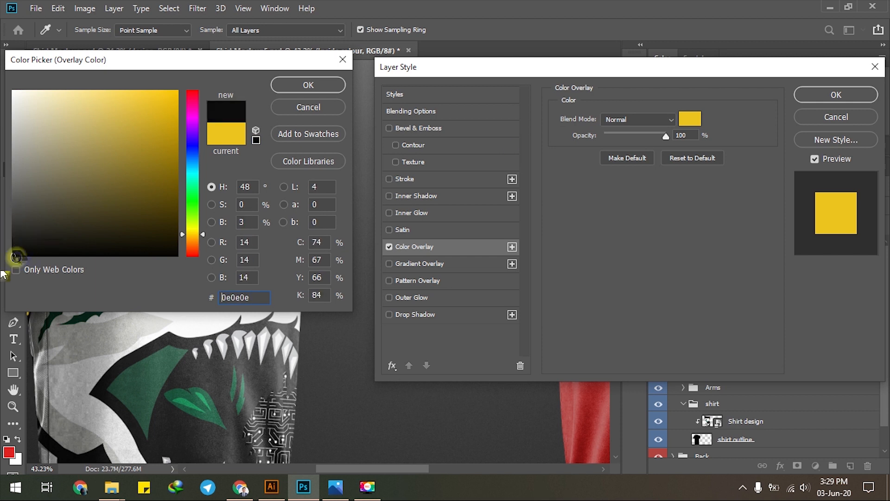
{"action": "left_click", "coordinate": [305, 83]}
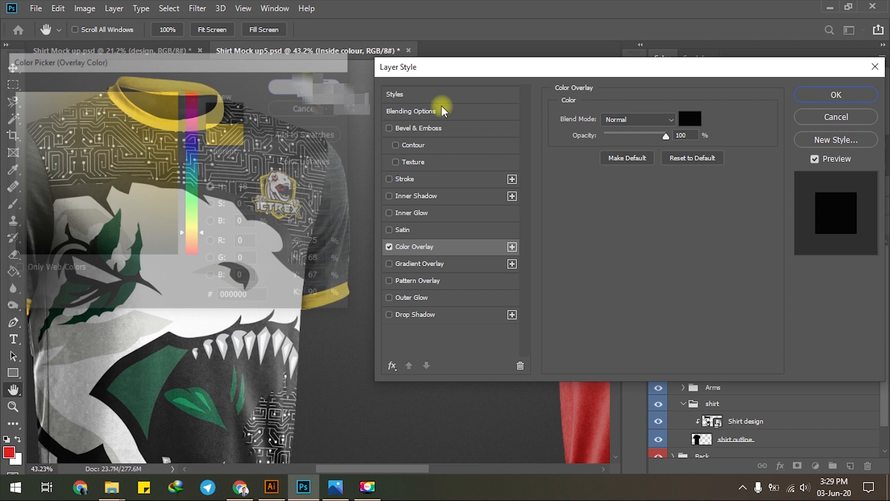
{"action": "left_click", "coordinate": [856, 96]}
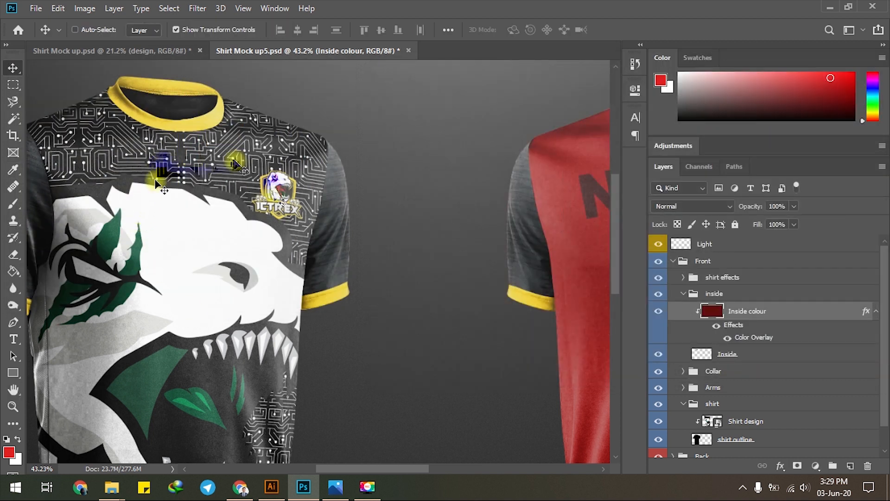
{"action": "scroll", "coordinate": [276, 192], "scroll_direction": "down", "scroll_amount": 4}
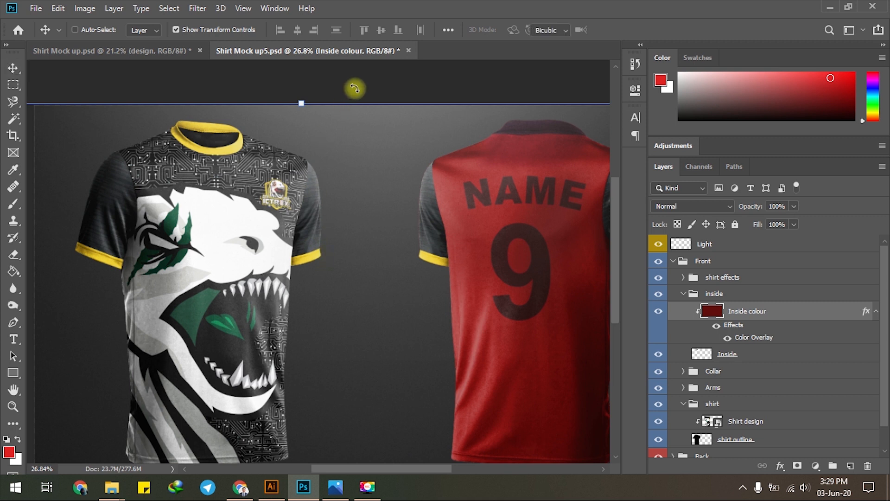
{"action": "left_click", "coordinate": [355, 88]}
{"action": "scroll", "coordinate": [414, 210], "scroll_direction": "down", "scroll_amount": 1}
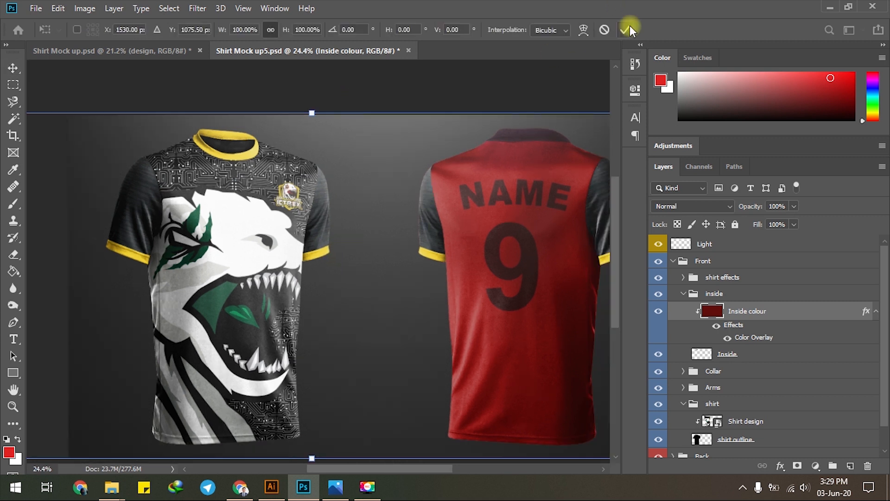
{"action": "left_click", "coordinate": [627, 30]}
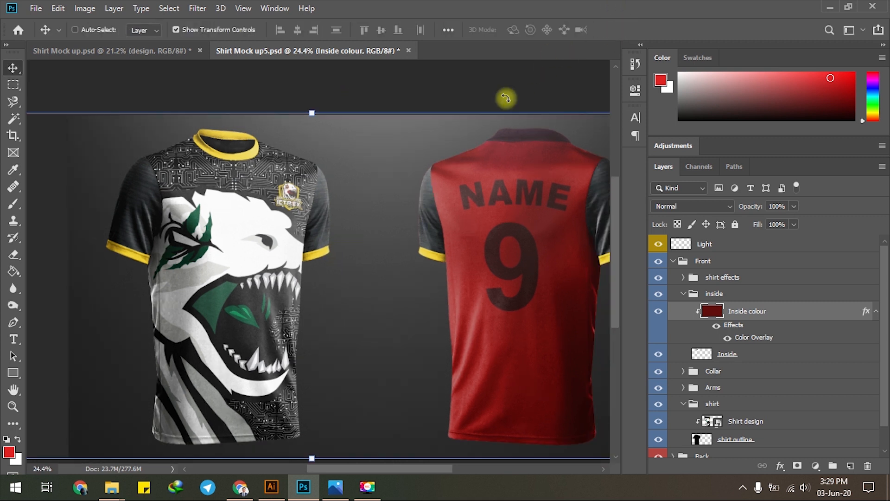
{"action": "left_click_drag", "start_coordinate": [542, 197], "coordinate": [539, 196]}
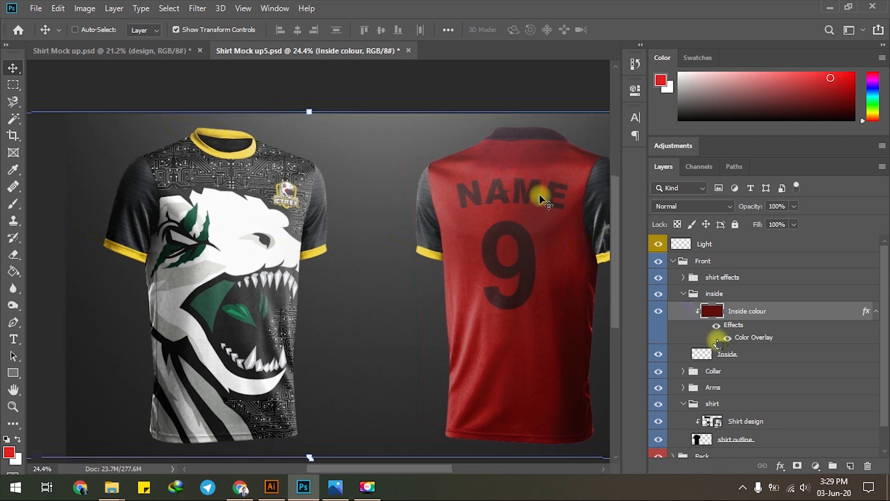
Step: Collapse the Front group, expand the Collar group inside Back and add a Color Overlay to its colour layer
{"action": "left_click", "coordinate": [677, 263]}
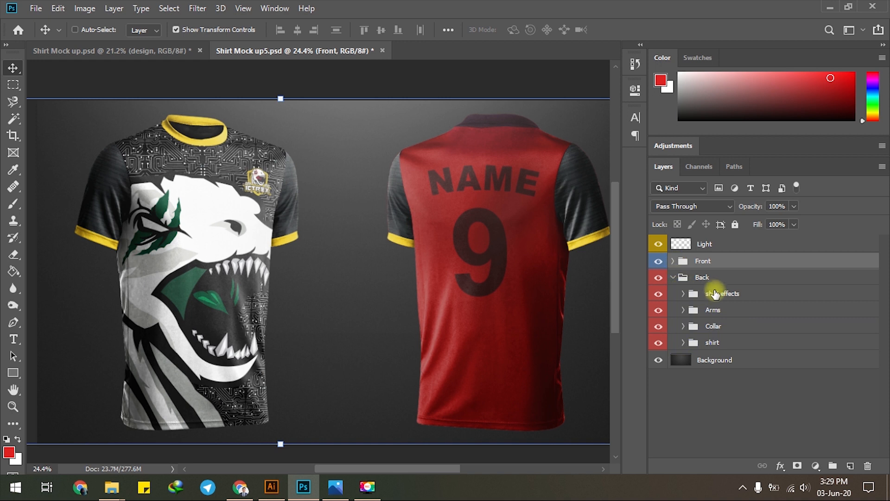
{"action": "left_click", "coordinate": [683, 326]}
{"action": "double_click", "coordinate": [705, 343]}
{"action": "left_click", "coordinate": [831, 93]}
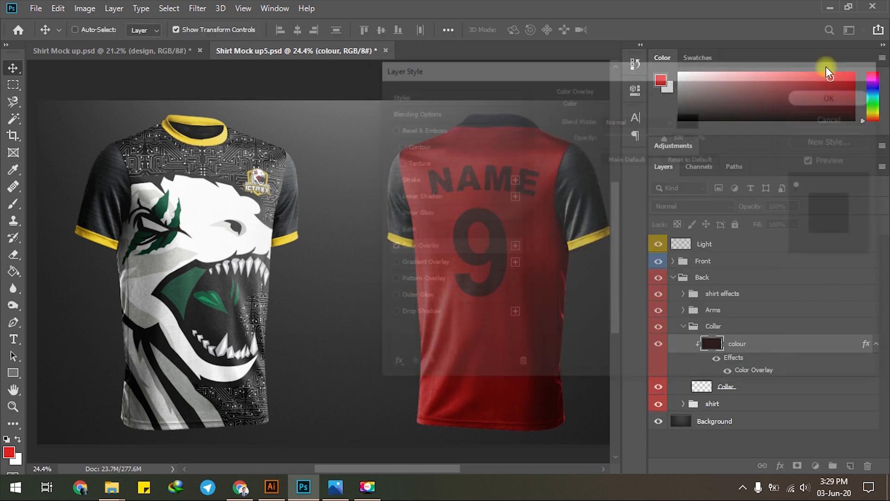
Step: Set the Color Overlay of the back collar's colour layer to yellow ffcc00
{"action": "double_click", "coordinate": [756, 371]}
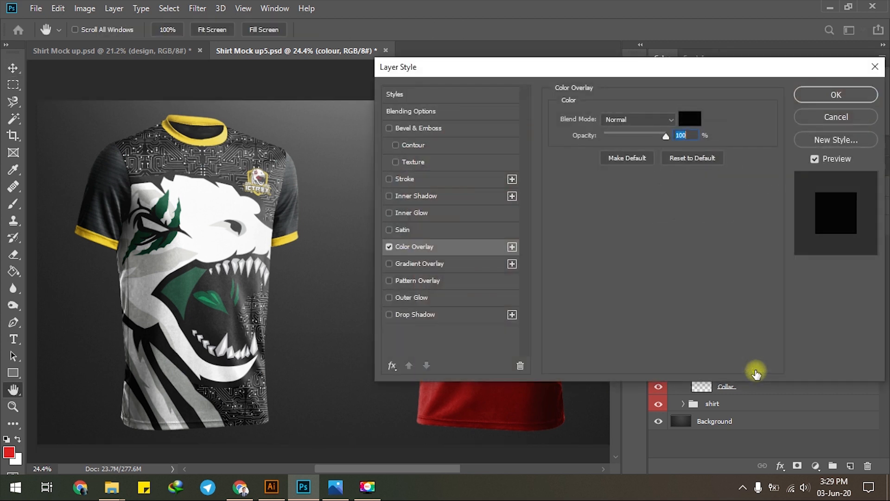
{"action": "left_click", "coordinate": [690, 119]}
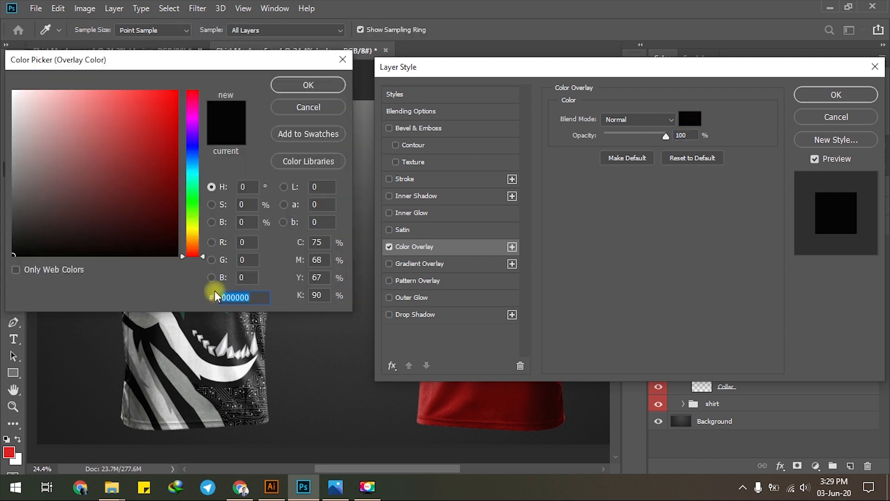
{"action": "type", "text": "ffcc0"}
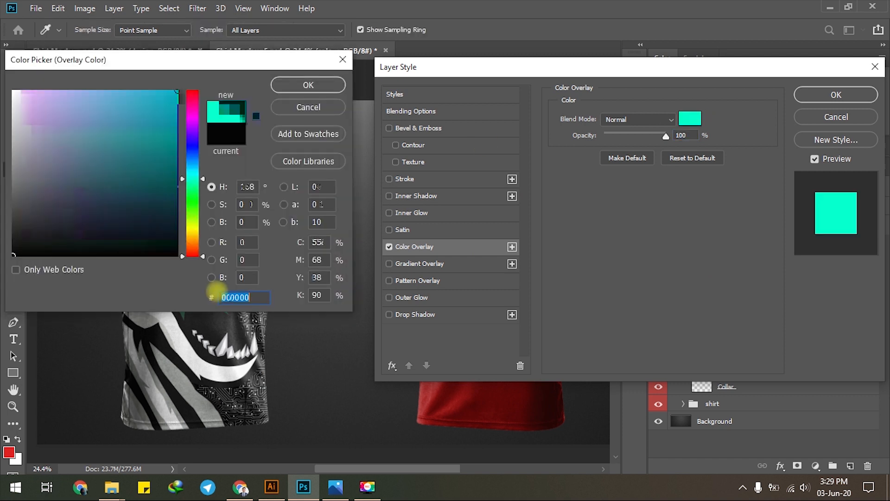
{"action": "type", "text": "0"}
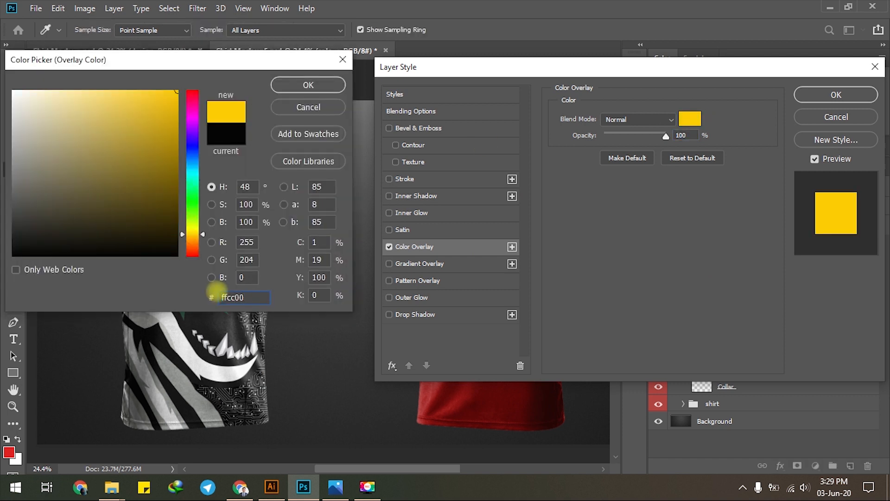
{"action": "key", "text": "Return"}
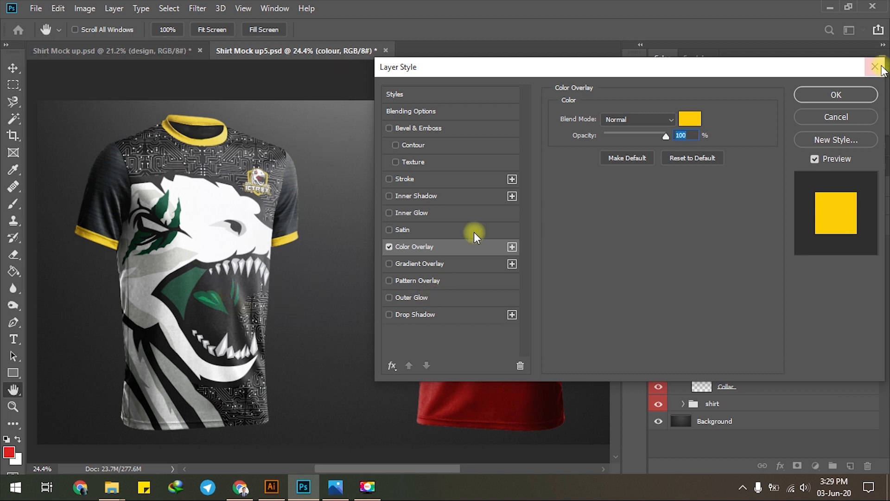
{"action": "left_click", "coordinate": [833, 95]}
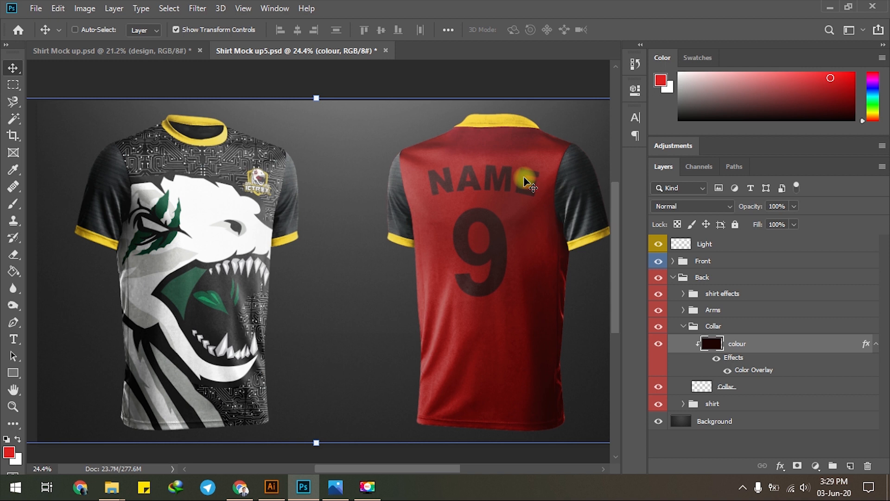
Step: Open the design smart object from the shirt group inside Back and select its red design layer
{"action": "left_click", "coordinate": [684, 327]}
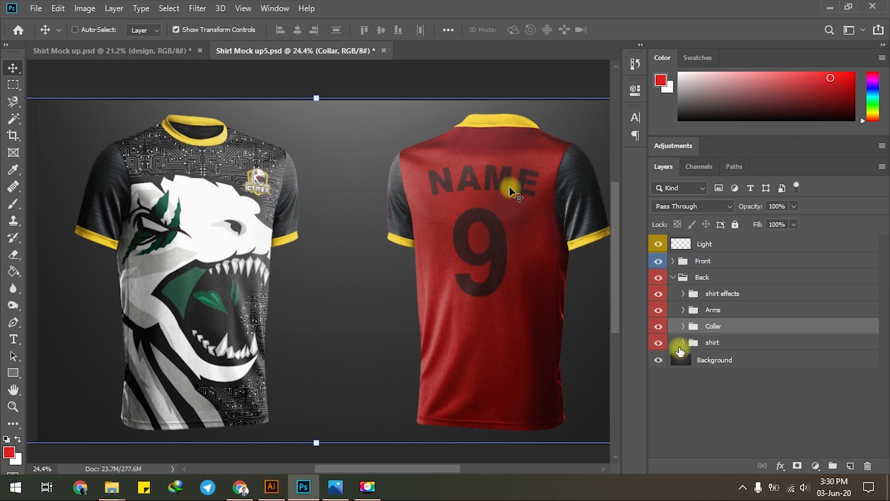
{"action": "left_click", "coordinate": [684, 343]}
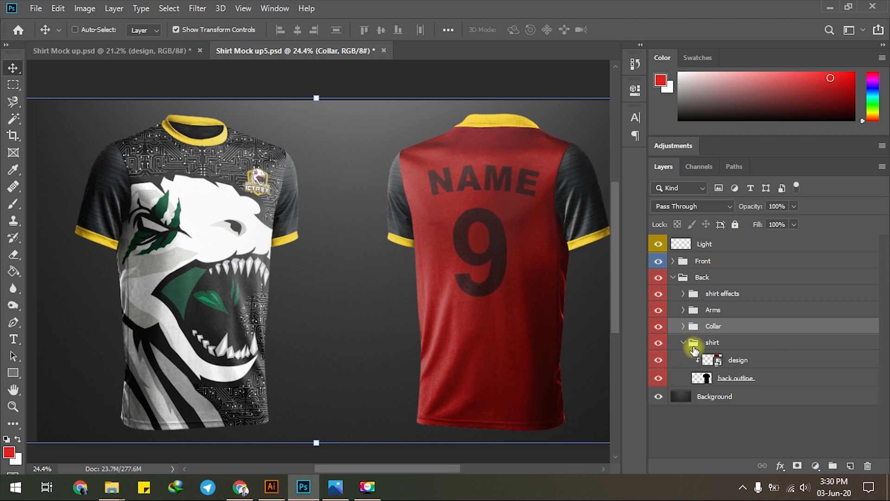
{"action": "double_click", "coordinate": [705, 361]}
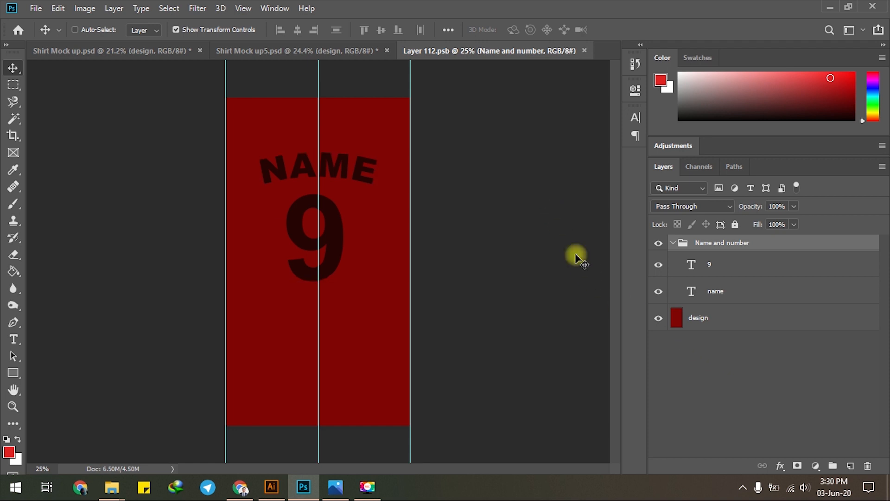
{"action": "left_click", "coordinate": [686, 320]}
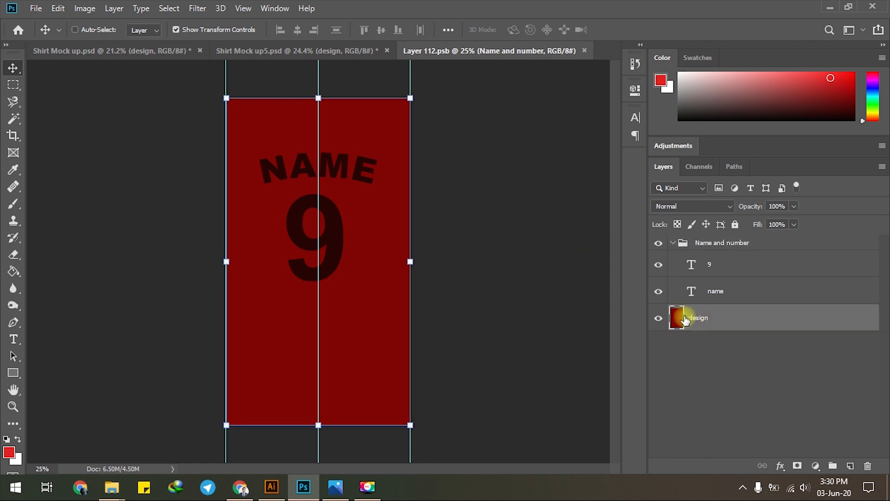
{"action": "left_click", "coordinate": [686, 320]}
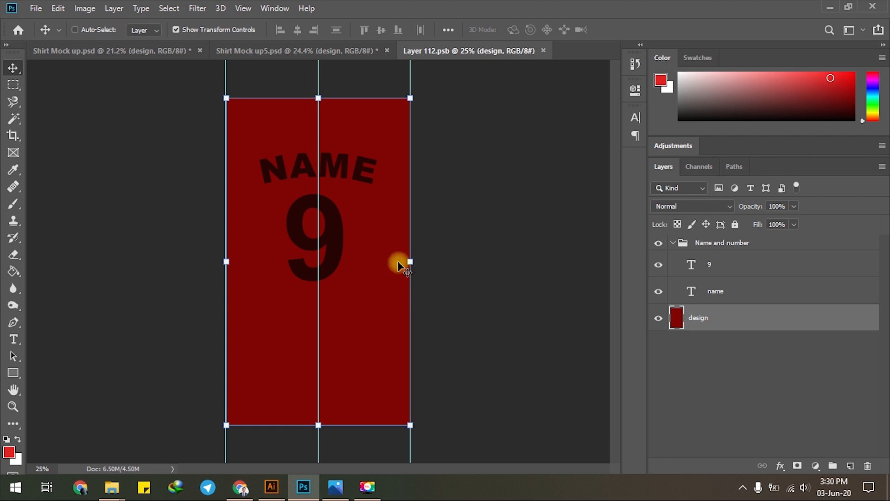
Step: Switch to Photos to check mockup.png, minimise it and return to the Layer 112.psb document in Photoshop
{"action": "key", "text": "alt+Tab"}
{"action": "key", "text": "Tab"}
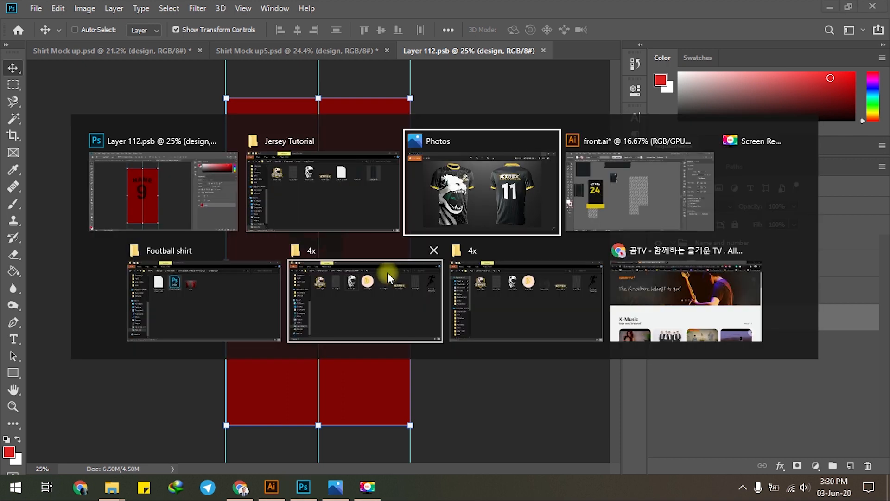
{"action": "left_click", "coordinate": [483, 219]}
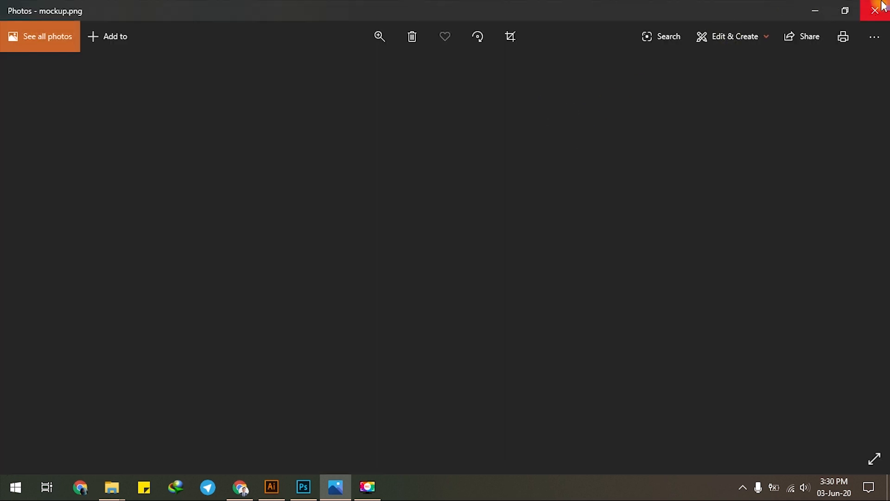
{"action": "left_click", "coordinate": [815, 10]}
{"action": "key", "text": "alt+Tab"}
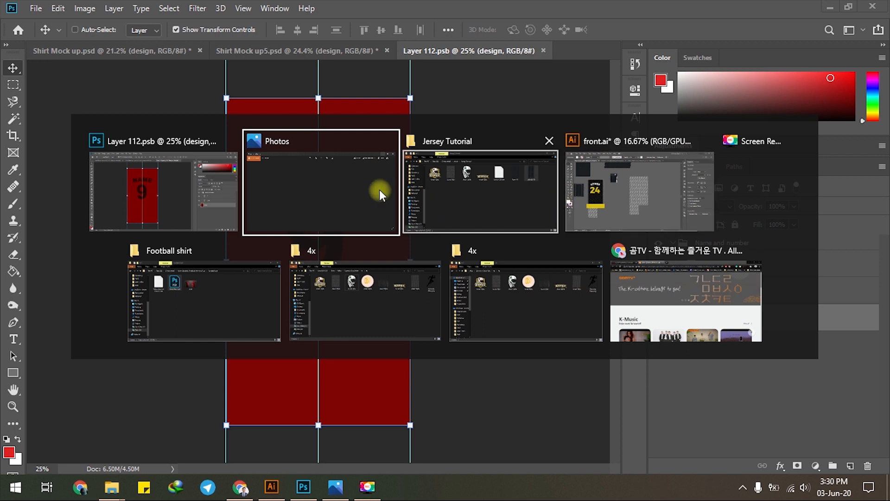
{"action": "left_click", "coordinate": [192, 191]}
{"action": "left_click", "coordinate": [144, 50]}
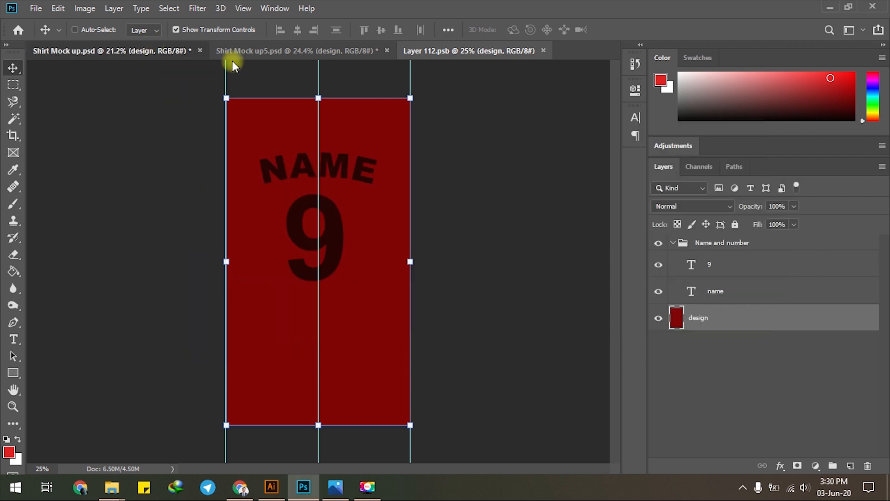
{"action": "left_click", "coordinate": [466, 52]}
Step: Switch to the Football shirt folder window in File Explorer and open the mockup image from the Quick access recent files
{"action": "key", "text": "alt+Tab"}
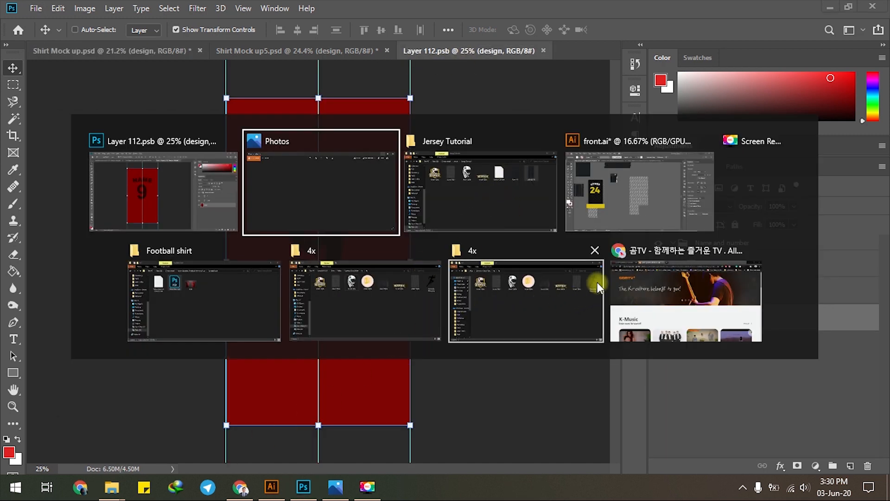
{"action": "left_click", "coordinate": [185, 316]}
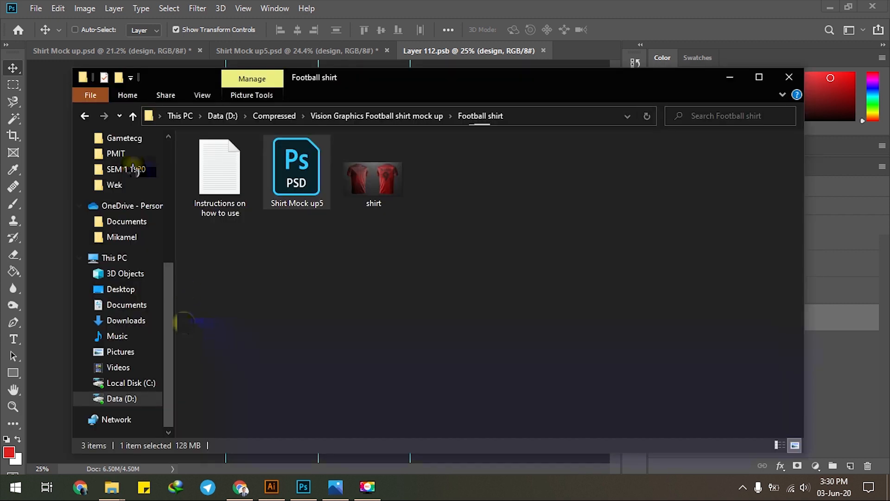
{"action": "scroll", "coordinate": [99, 237], "scroll_direction": "up", "scroll_amount": 5}
{"action": "scroll", "coordinate": [110, 206], "scroll_direction": "up", "scroll_amount": 2}
{"action": "left_click", "coordinate": [121, 148]}
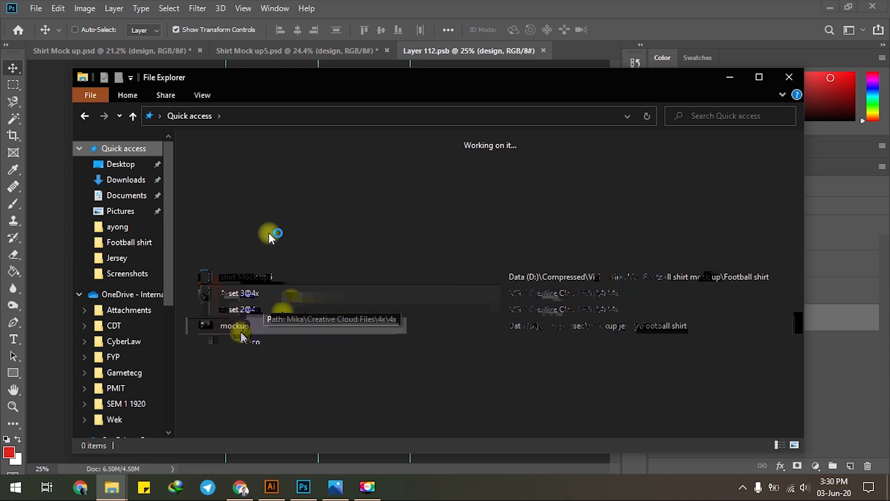
{"action": "left_click", "coordinate": [240, 327]}
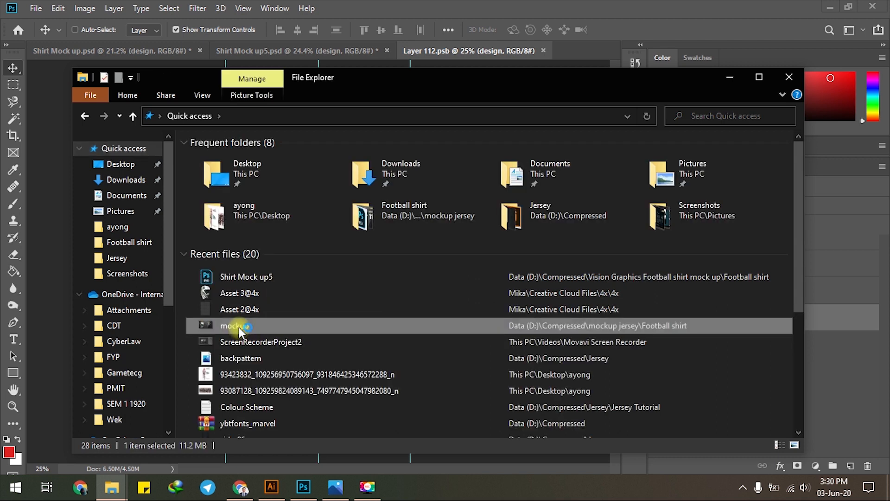
Step: Examine the finished jersey's back in mockup.png in Photos, then return to the Layer 112.psb document in Photoshop
{"action": "left_click", "coordinate": [328, 485]}
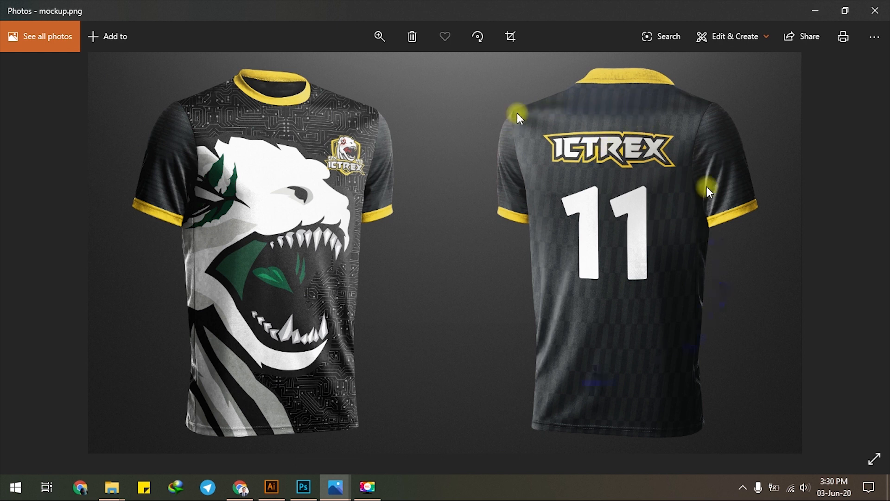
{"action": "left_click", "coordinate": [811, 11]}
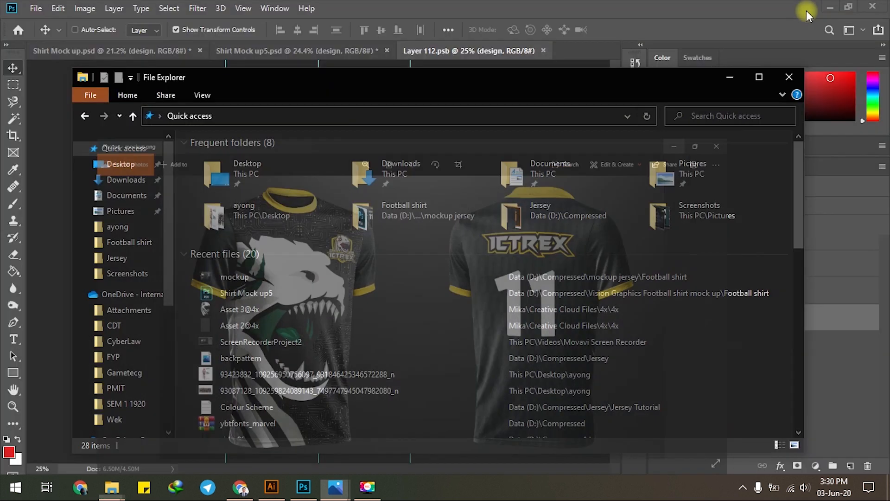
{"action": "left_click", "coordinate": [743, 74]}
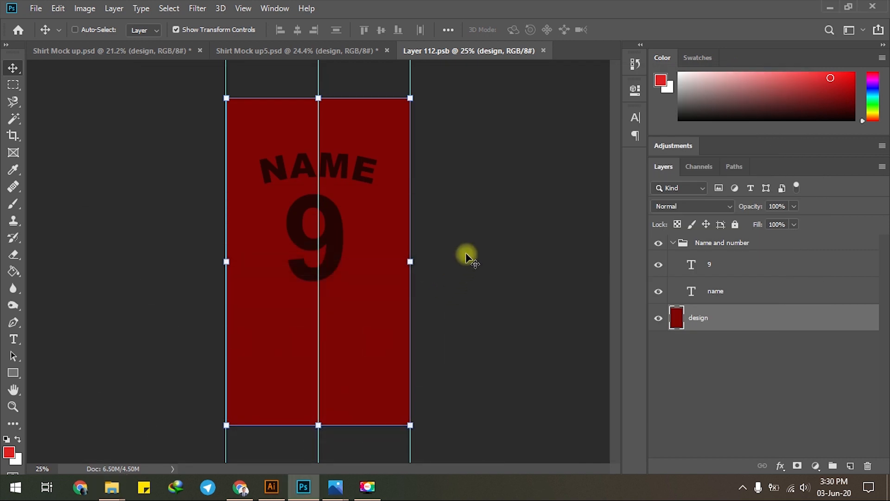
Step: Switch to Illustrator and create a new A4 portrait document in points with RGB colour mode and 150 ppi raster effects
{"action": "left_click", "coordinate": [271, 486]}
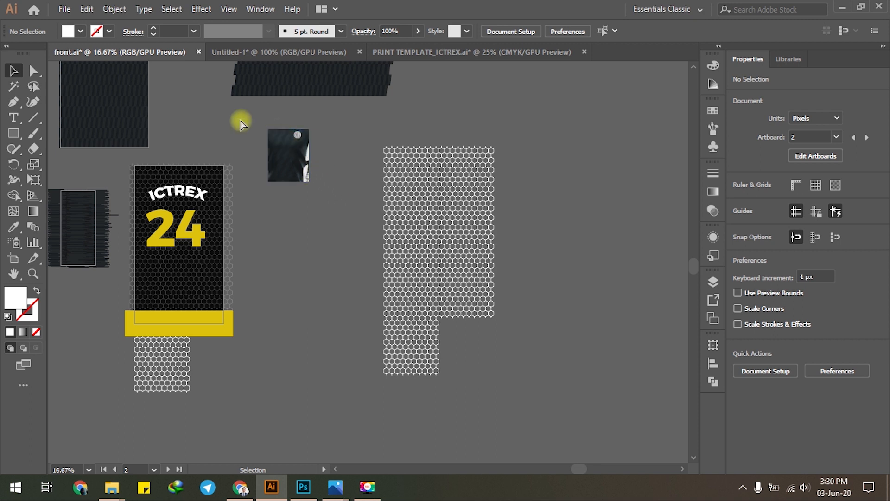
{"action": "key", "text": "ctrl+n"}
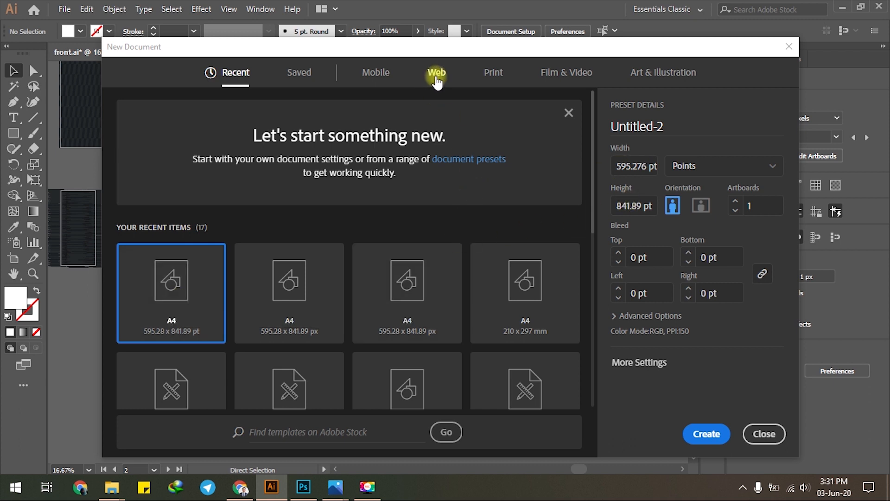
{"action": "left_click", "coordinate": [647, 315]}
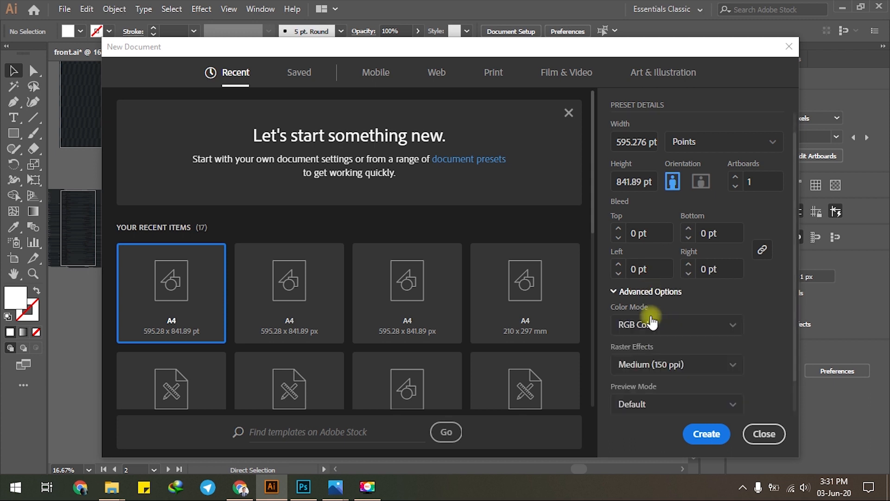
{"action": "scroll", "coordinate": [649, 331], "scroll_direction": "down", "scroll_amount": 2}
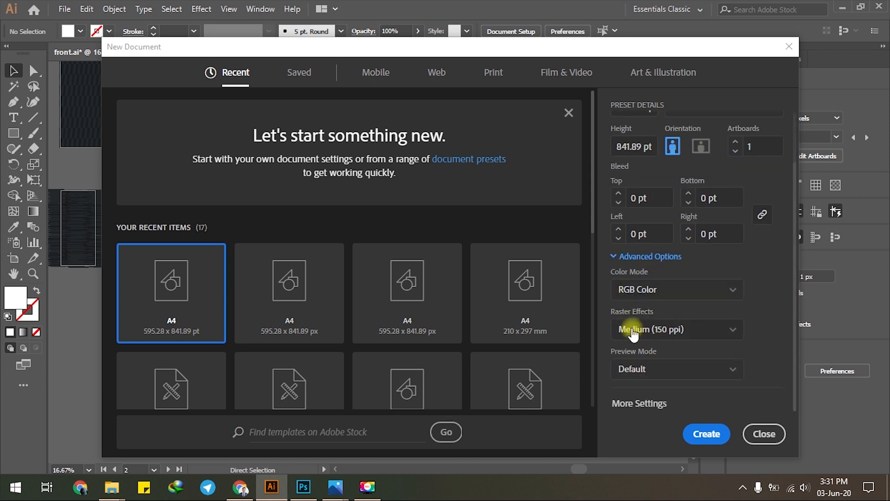
{"action": "left_click", "coordinate": [696, 433]}
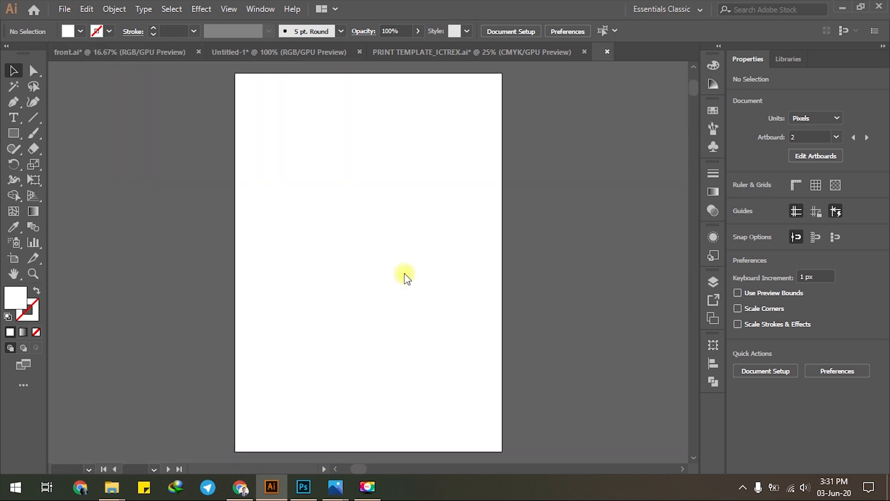
Step: Copy the red design layer from Photoshop's Layer 112.psb into the new Illustrator document, on the empty canvas beside the artboard
{"action": "scroll", "coordinate": [407, 276], "scroll_direction": "down", "scroll_amount": 2}
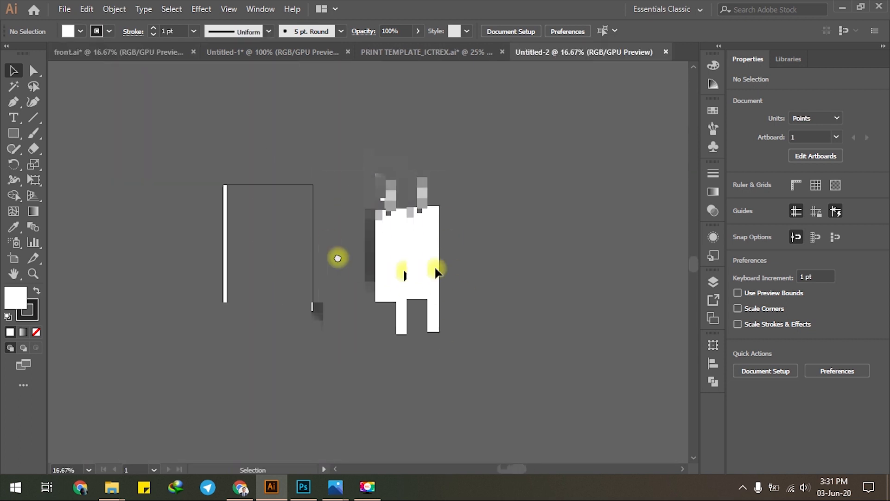
{"action": "left_click_drag", "start_coordinate": [337, 258], "coordinate": [163, 225]}
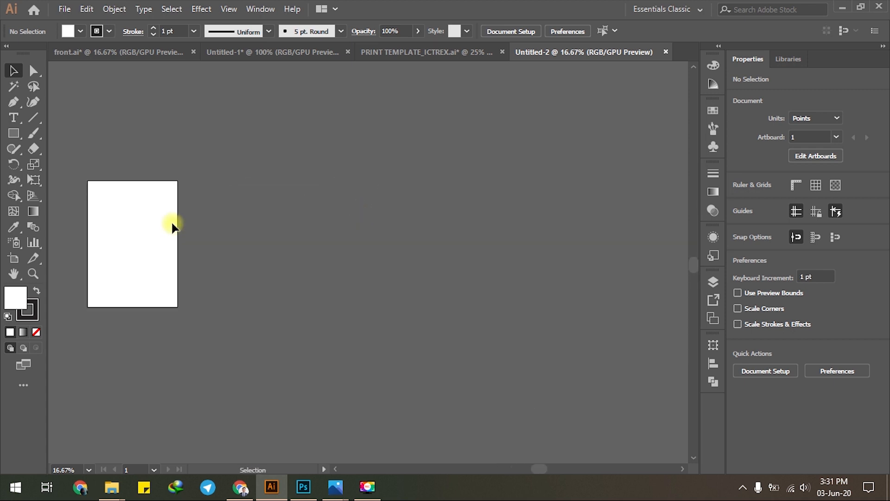
{"action": "scroll", "coordinate": [141, 218], "scroll_direction": "up", "scroll_amount": 1}
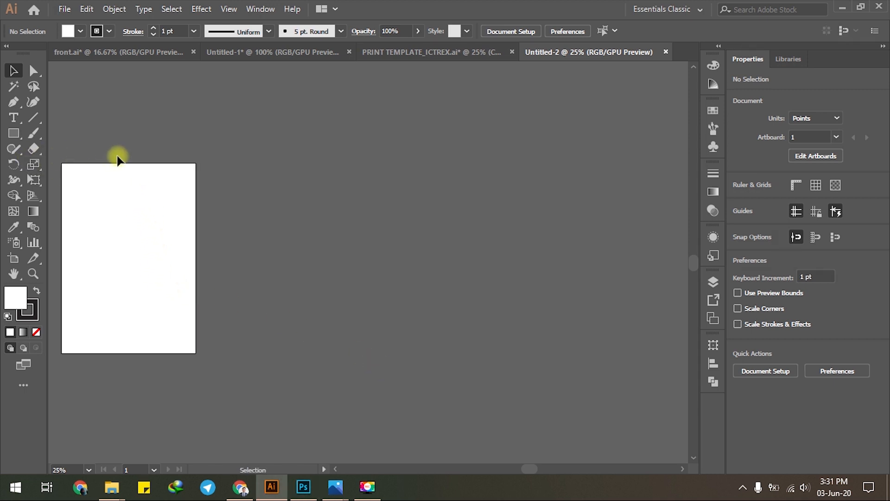
{"action": "key", "text": "alt+Tab"}
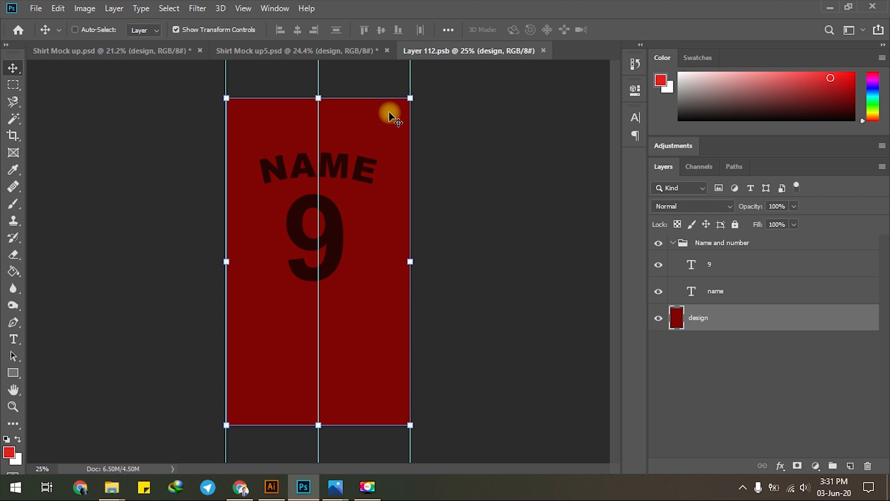
{"action": "left_click_drag", "start_coordinate": [368, 123], "coordinate": [315, 223]}
{"action": "left_click", "coordinate": [399, 216]}
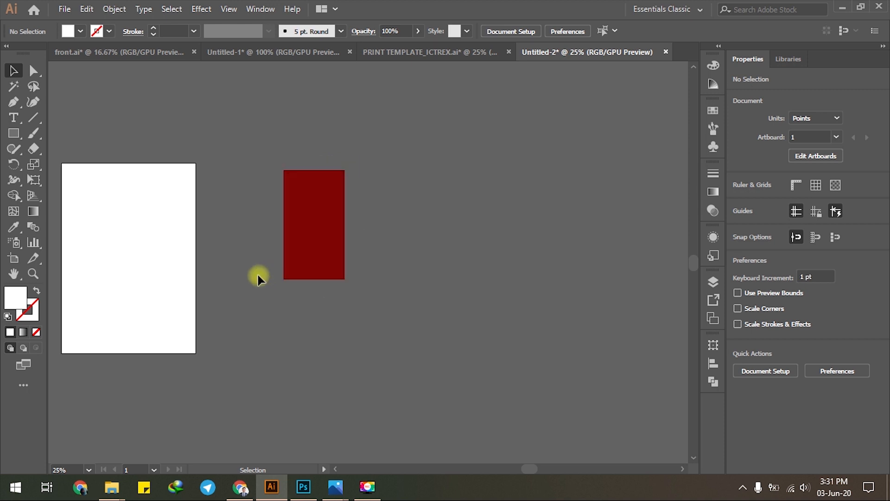
Step: Add a second artboard of about 271 x 482 pt exactly around the red design image
{"action": "left_click", "coordinate": [15, 258]}
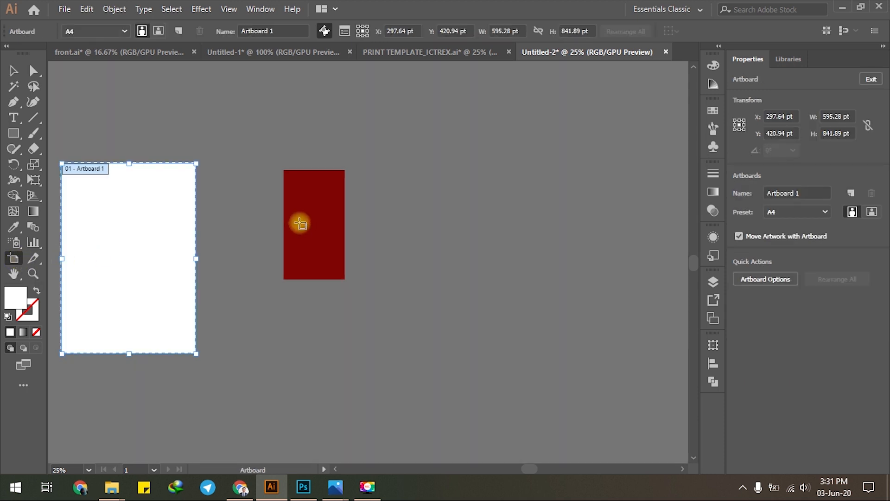
{"action": "scroll", "coordinate": [300, 224], "scroll_direction": "up", "scroll_amount": 2}
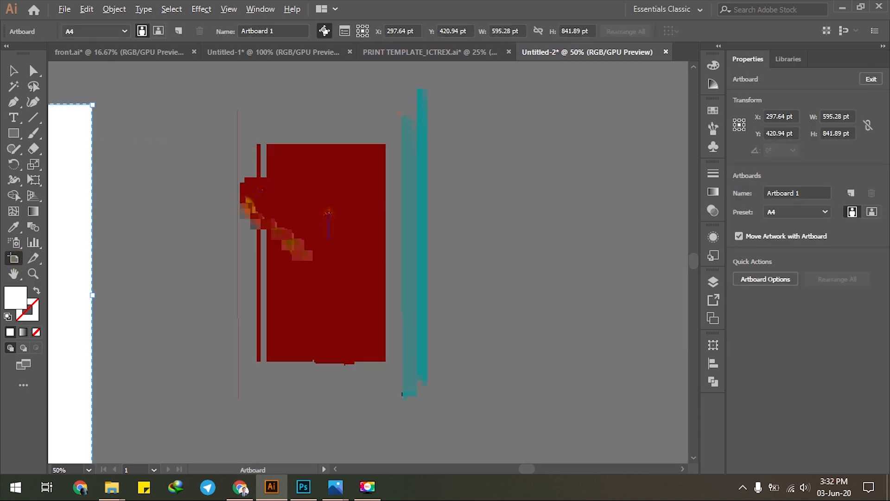
{"action": "scroll", "coordinate": [211, 142], "scroll_direction": "up", "scroll_amount": 1}
{"action": "left_click_drag", "start_coordinate": [211, 140], "coordinate": [370, 428]}
{"action": "key", "text": "ctrl"}
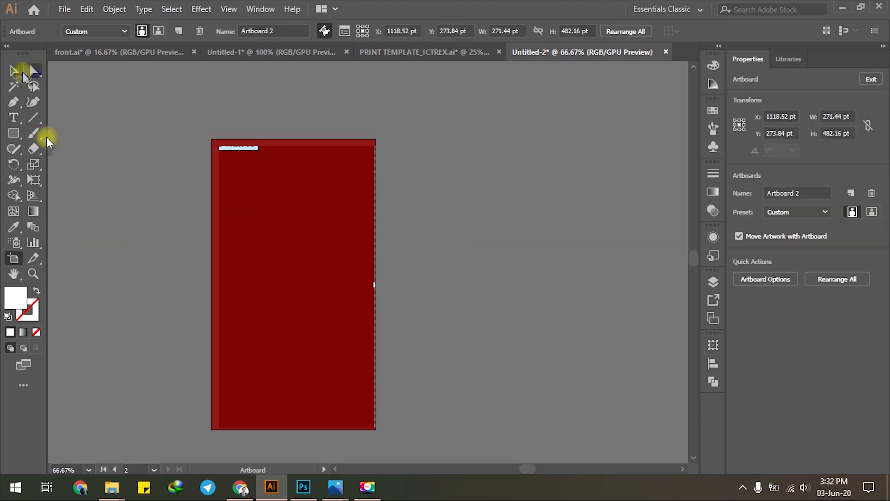
{"action": "left_click", "coordinate": [15, 72]}
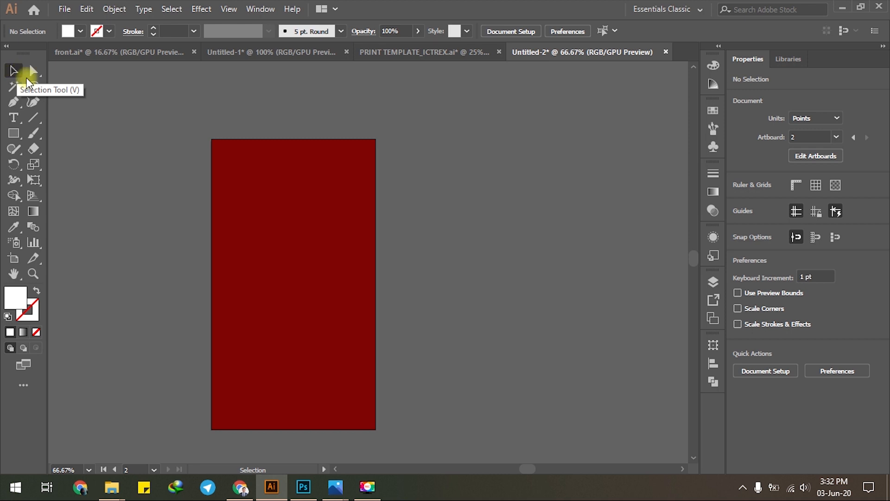
Step: Move the red design image off the new artboard and place it directly below, aligned with the artboard's edges
{"action": "scroll", "coordinate": [195, 183], "scroll_direction": "down", "scroll_amount": 3}
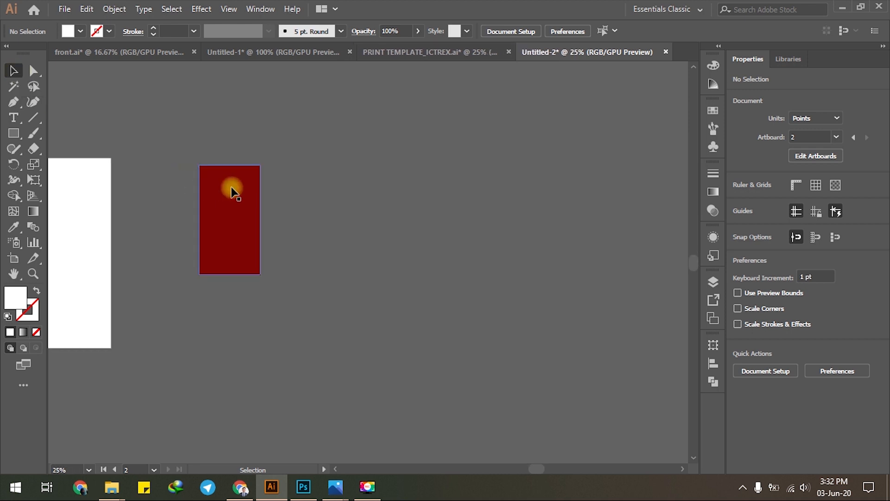
{"action": "left_click_drag", "start_coordinate": [227, 213], "coordinate": [385, 128]}
{"action": "left_click_drag", "start_coordinate": [387, 141], "coordinate": [409, 190]}
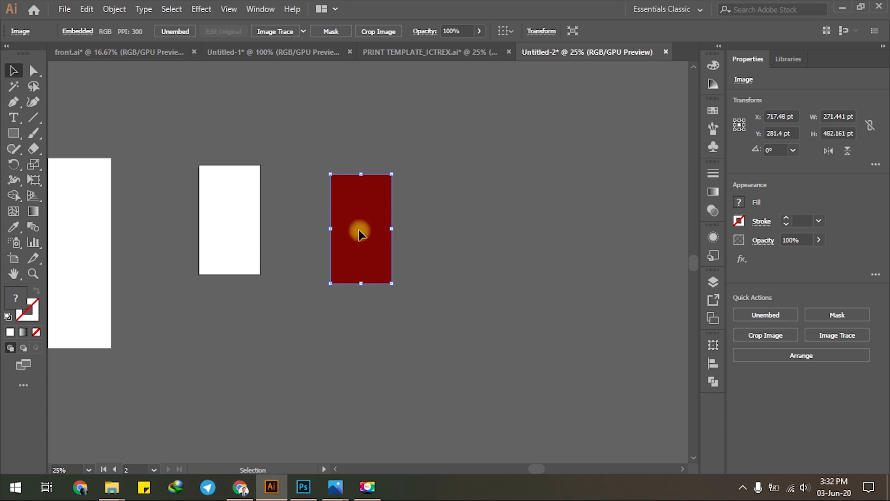
{"action": "left_click_drag", "start_coordinate": [357, 240], "coordinate": [225, 359]}
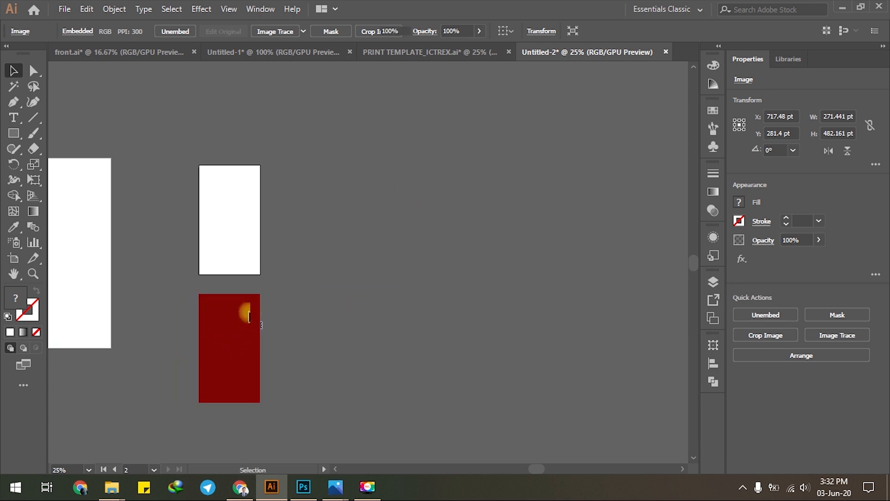
{"action": "left_click", "coordinate": [310, 283]}
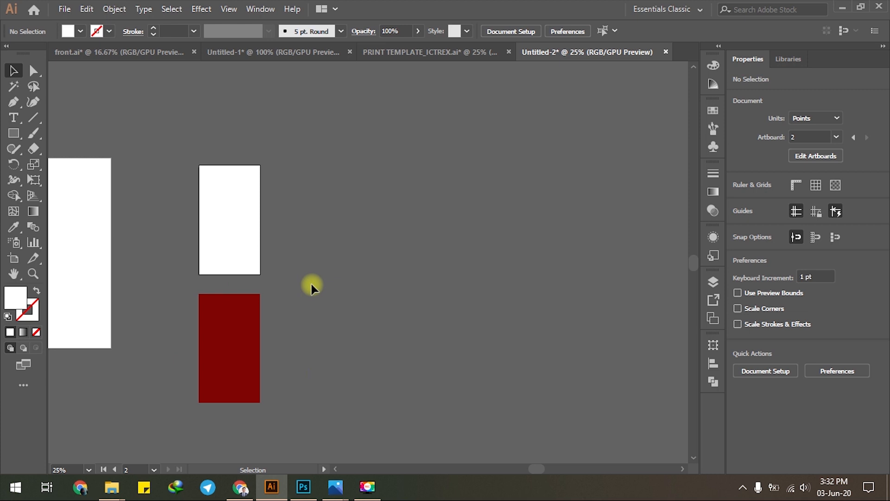
Step: Check the back design in mockup.png in Photos and return to the Untitled-2 document in Illustrator
{"action": "left_click", "coordinate": [325, 480]}
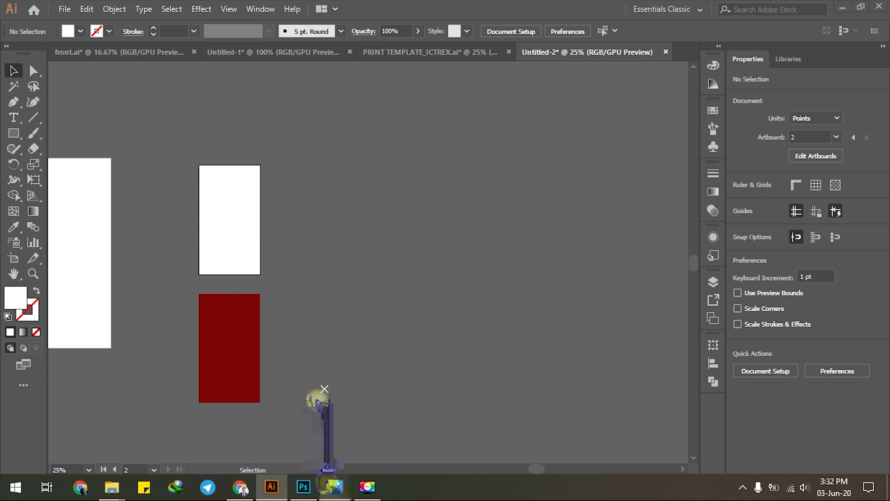
{"action": "left_click", "coordinate": [318, 388]}
{"action": "left_click", "coordinate": [336, 433]}
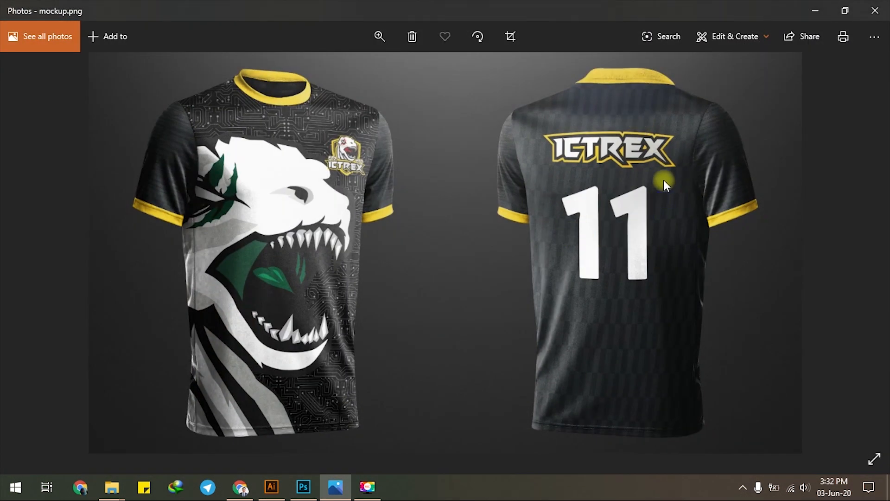
{"action": "key", "text": "alt+Tab"}
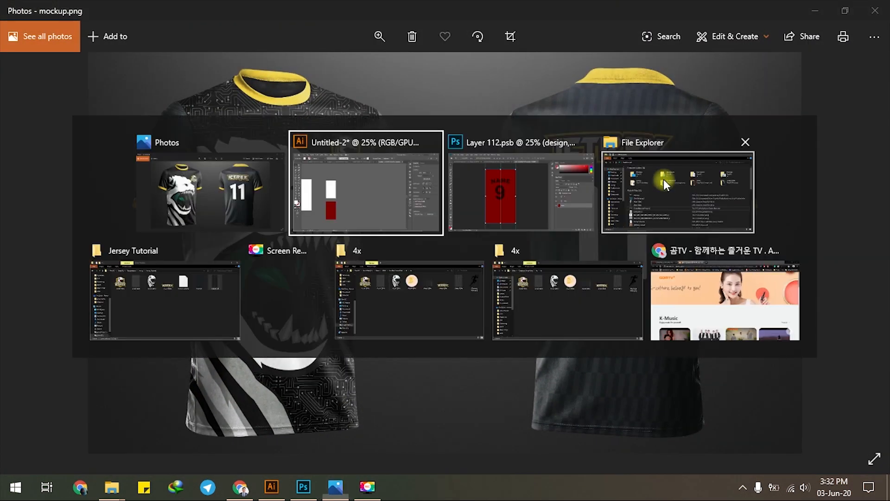
{"action": "scroll", "coordinate": [371, 169], "scroll_direction": "up", "scroll_amount": 1}
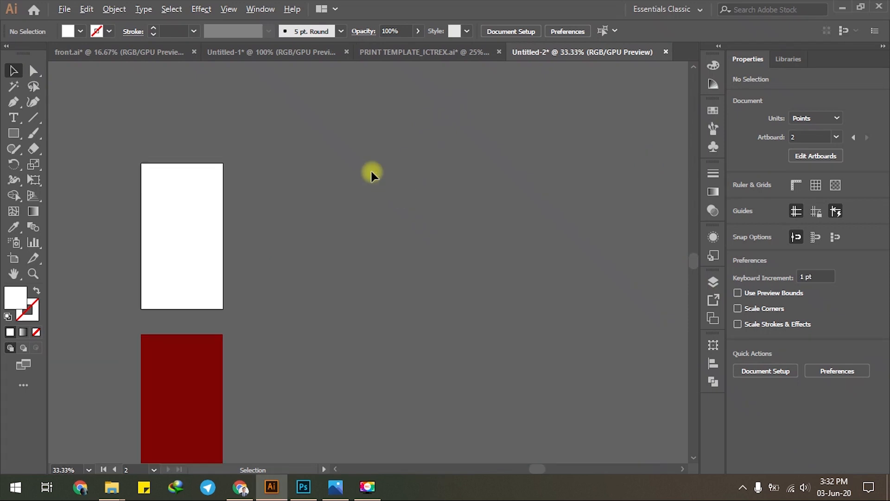
Step: Place front-05 from the Jersey Tutorial folder into the document and scale it to about 271 x 482 pt over the second artboard
{"action": "key", "text": "alt+Tab"}
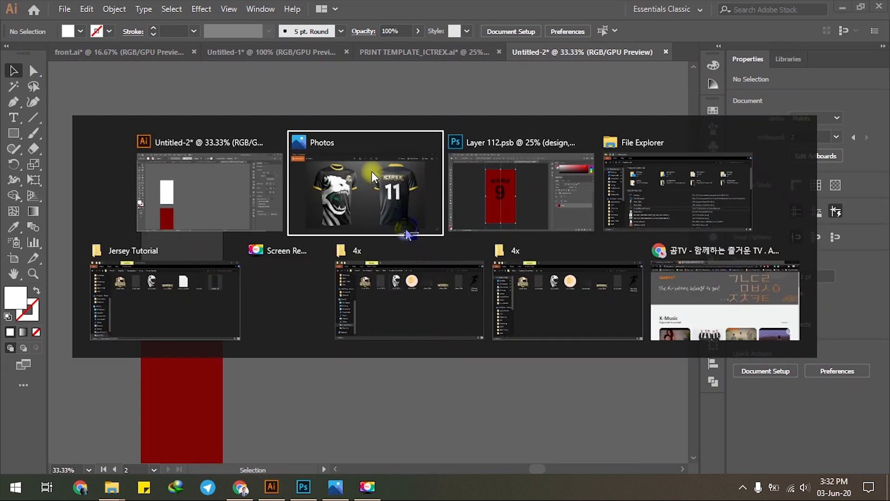
{"action": "left_click", "coordinate": [172, 297]}
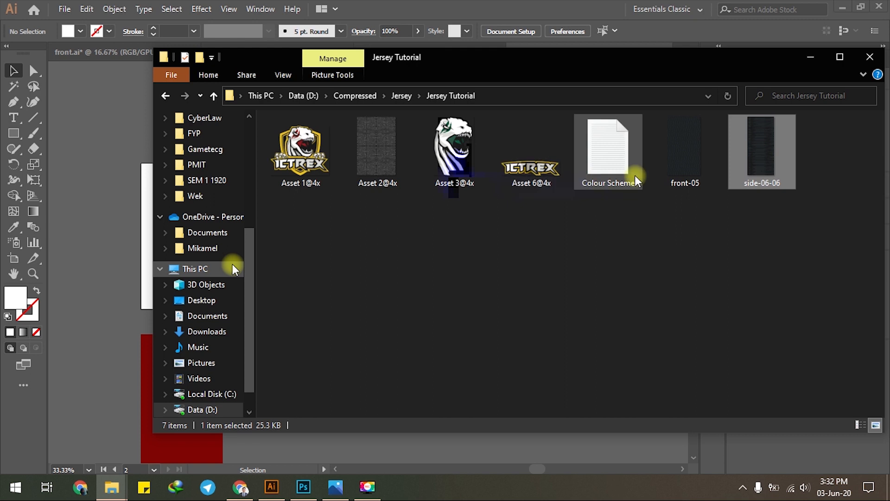
{"action": "left_click_drag", "start_coordinate": [700, 165], "coordinate": [428, 285]}
{"action": "left_click_drag", "start_coordinate": [505, 127], "coordinate": [477, 180]}
{"action": "scroll", "coordinate": [441, 123], "scroll_direction": "up", "scroll_amount": 3}
{"action": "scroll", "coordinate": [441, 122], "scroll_direction": "left", "scroll_amount": 2}
{"action": "left_click_drag", "start_coordinate": [484, 297], "coordinate": [306, 171]}
{"action": "left_click_drag", "start_coordinate": [350, 286], "coordinate": [345, 281]}
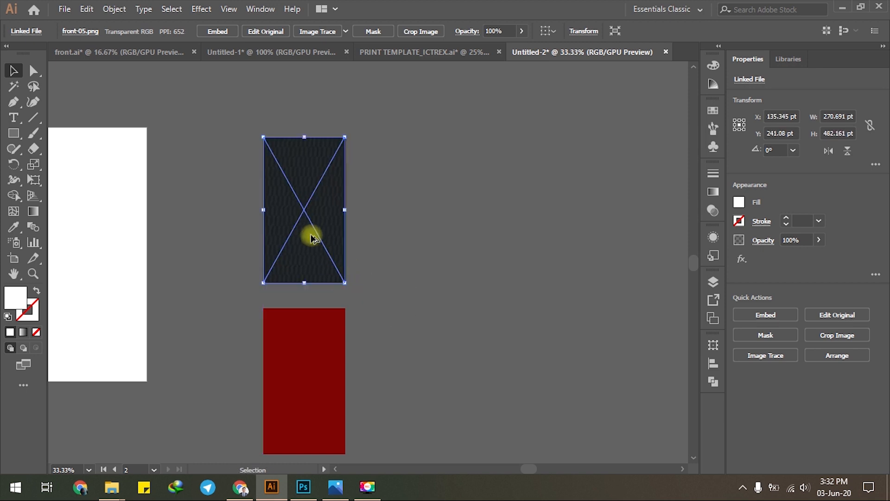
Step: Move the dark front-05 pattern image off the second artboard into the gap between the two artboards
{"action": "scroll", "coordinate": [315, 232], "scroll_direction": "up", "scroll_amount": 2}
{"action": "scroll", "coordinate": [346, 204], "scroll_direction": "down", "scroll_amount": 2}
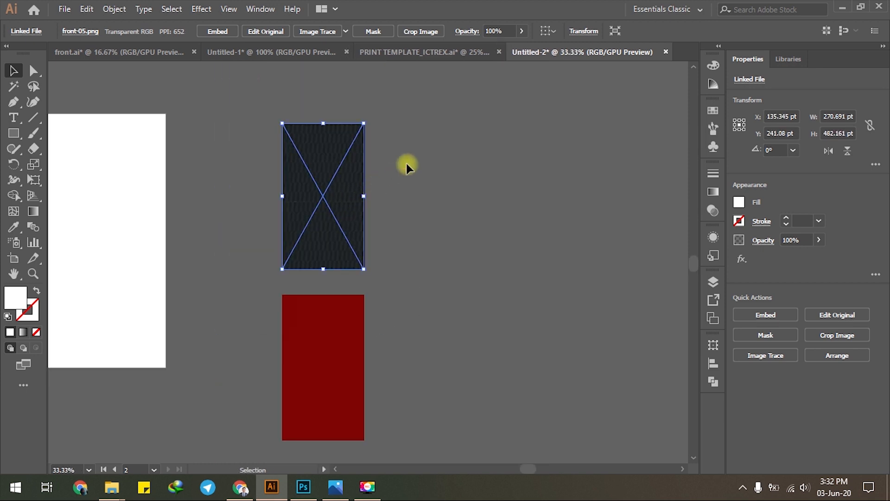
{"action": "left_click", "coordinate": [407, 163]}
{"action": "scroll", "coordinate": [360, 211], "scroll_direction": "up", "scroll_amount": 5}
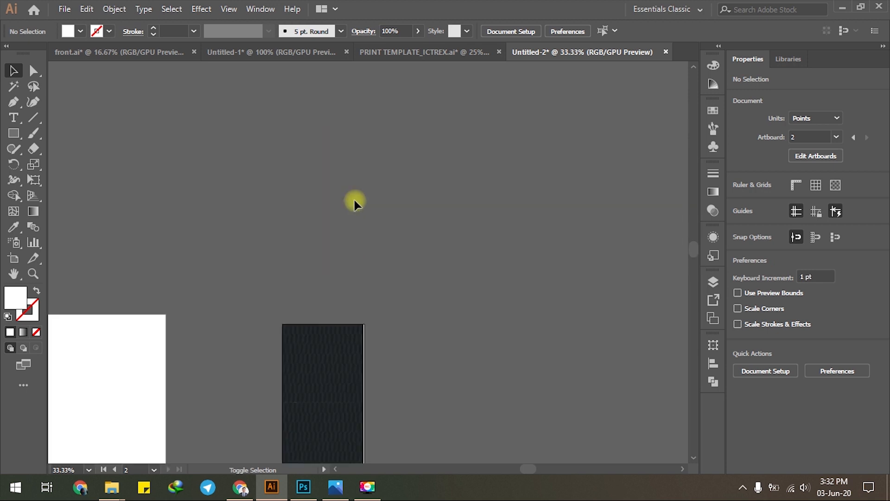
{"action": "scroll", "coordinate": [354, 203], "scroll_direction": "down", "scroll_amount": 5}
{"action": "left_click_drag", "start_coordinate": [354, 199], "coordinate": [253, 168]}
{"action": "left_click", "coordinate": [403, 177]}
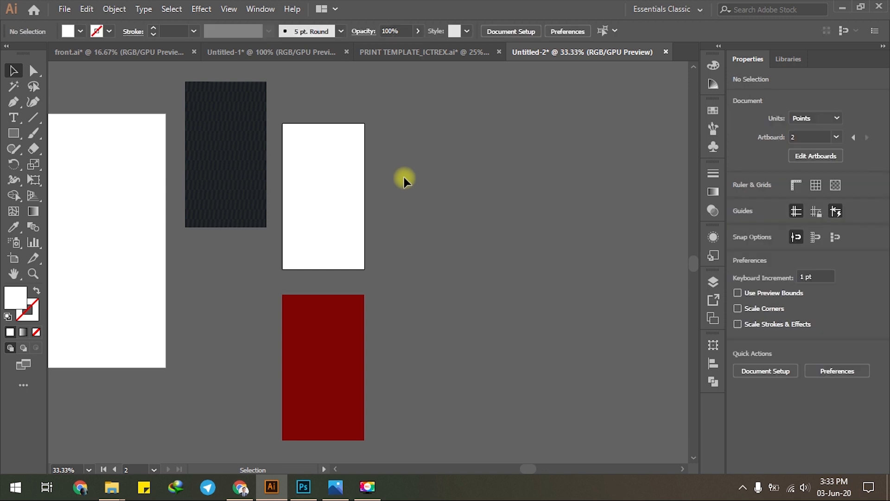
Step: Draw a narrow upright white rectangle about 20 x 84 pt on the empty canvas beyond the second artboard's upper corner
{"action": "scroll", "coordinate": [437, 140], "scroll_direction": "up", "scroll_amount": 1}
{"action": "left_click_drag", "start_coordinate": [410, 150], "coordinate": [435, 231]}
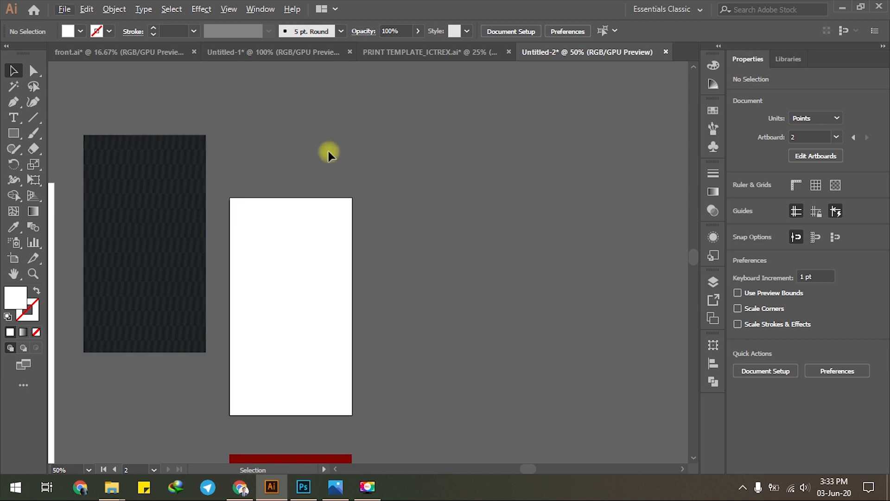
{"action": "left_click", "coordinate": [21, 138]}
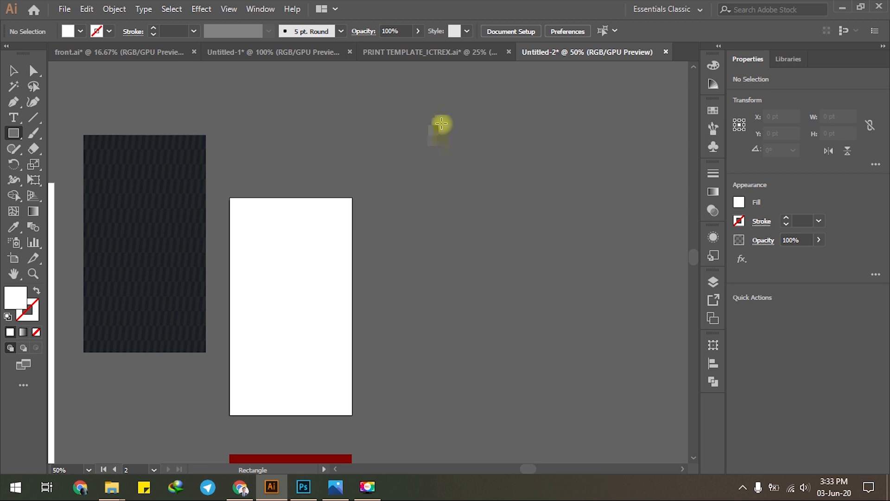
{"action": "left_click_drag", "start_coordinate": [445, 132], "coordinate": [454, 156]}
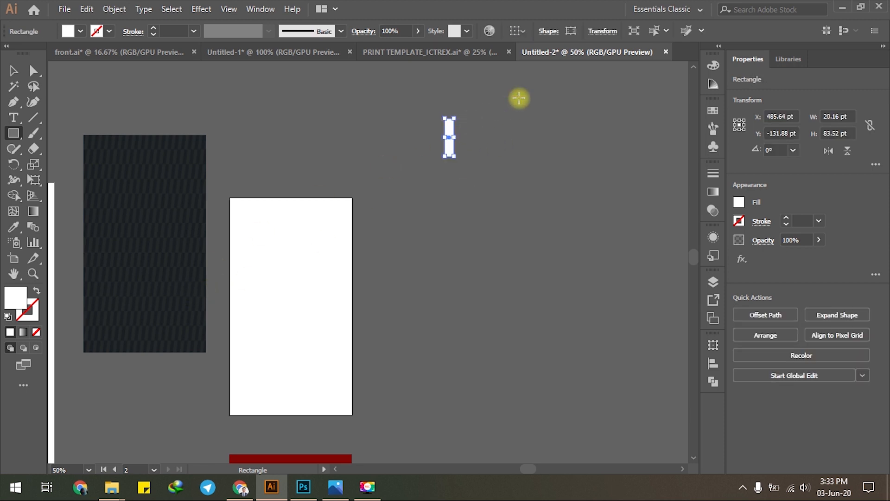
{"action": "key", "text": "ctrl+1"}
{"action": "scroll", "coordinate": [403, 135], "scroll_direction": "up", "scroll_amount": 1}
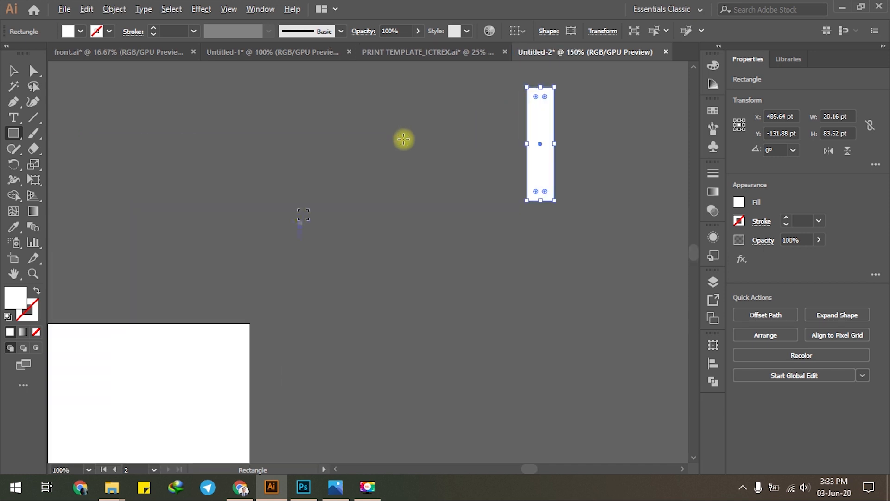
Step: Fill the narrow upright rectangle with the darkest colour sampled from the front-05 pattern image
{"action": "scroll", "coordinate": [300, 220], "scroll_direction": "down", "scroll_amount": 2}
{"action": "left_click_drag", "start_coordinate": [279, 195], "coordinate": [409, 227]}
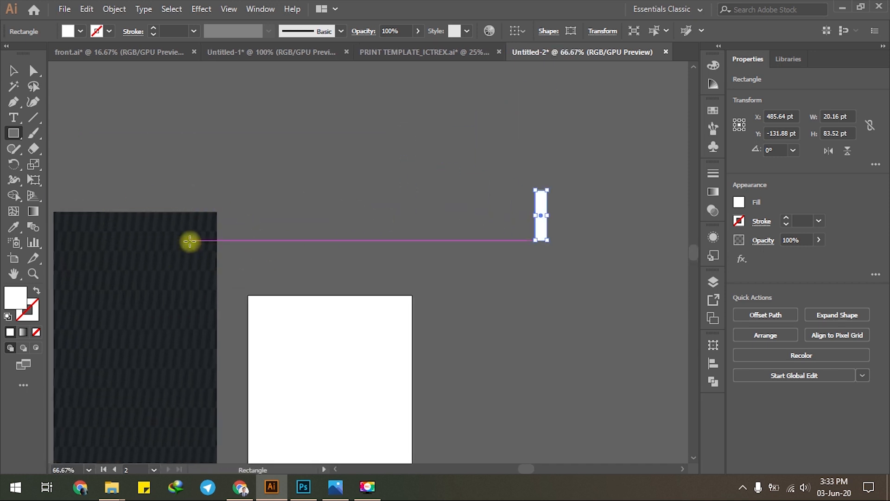
{"action": "key", "text": "i"}
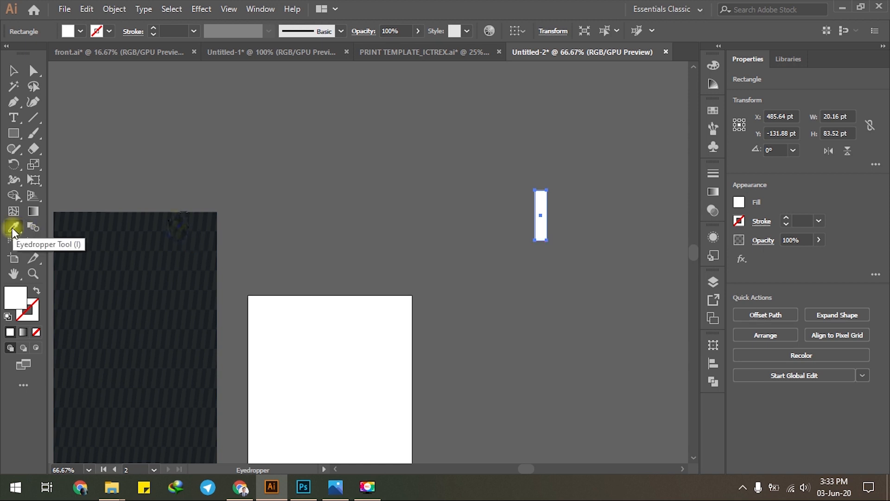
{"action": "left_click", "coordinate": [135, 227]}
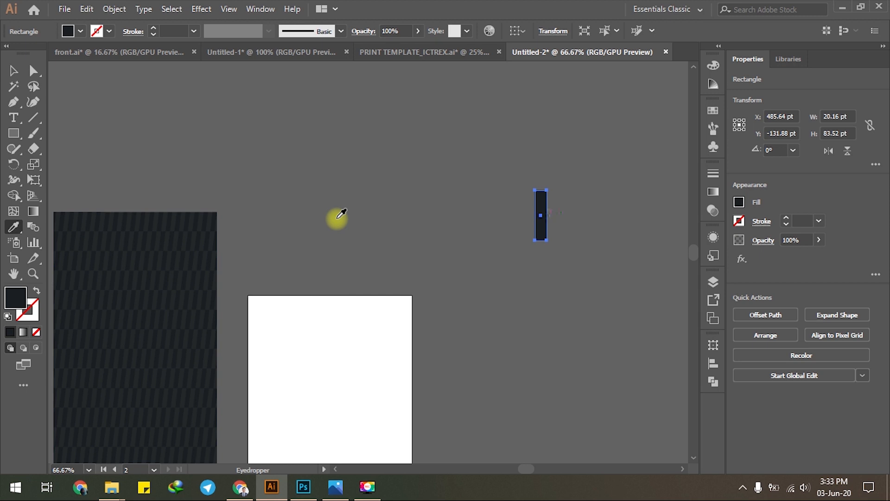
{"action": "scroll", "coordinate": [561, 205], "scroll_direction": "up", "scroll_amount": 2}
{"action": "scroll", "coordinate": [473, 210], "scroll_direction": "down", "scroll_amount": 2}
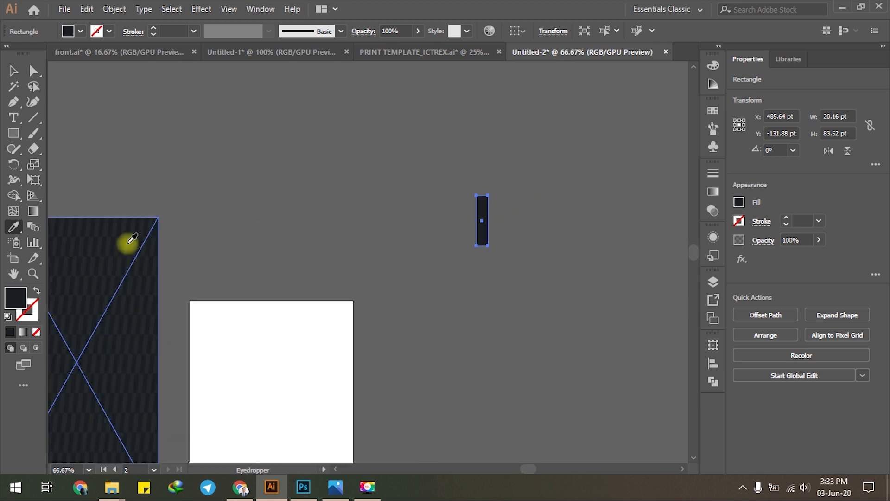
Step: Move the dark rectangle closer to the pattern image, to about X 86 pt, Y -138 pt above the second artboard
{"action": "key", "text": "v"}
{"action": "left_click_drag", "start_coordinate": [483, 215], "coordinate": [377, 204]}
{"action": "scroll", "coordinate": [379, 198], "scroll_direction": "up", "scroll_amount": 1}
{"action": "scroll", "coordinate": [366, 208], "scroll_direction": "left", "scroll_amount": 1}
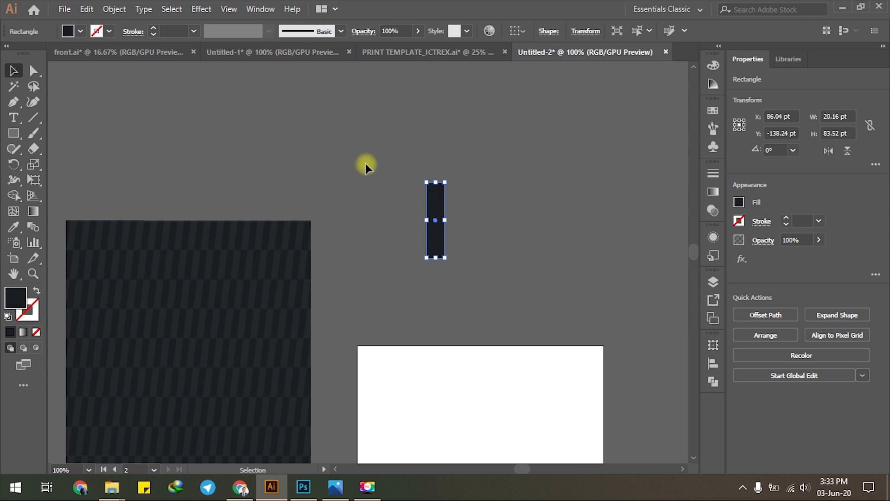
Step: Shift the rectangle's two top corner points 40 pt to the right, slanting it into a parallelogram
{"action": "left_click", "coordinate": [352, 143]}
{"action": "left_click", "coordinate": [438, 198]}
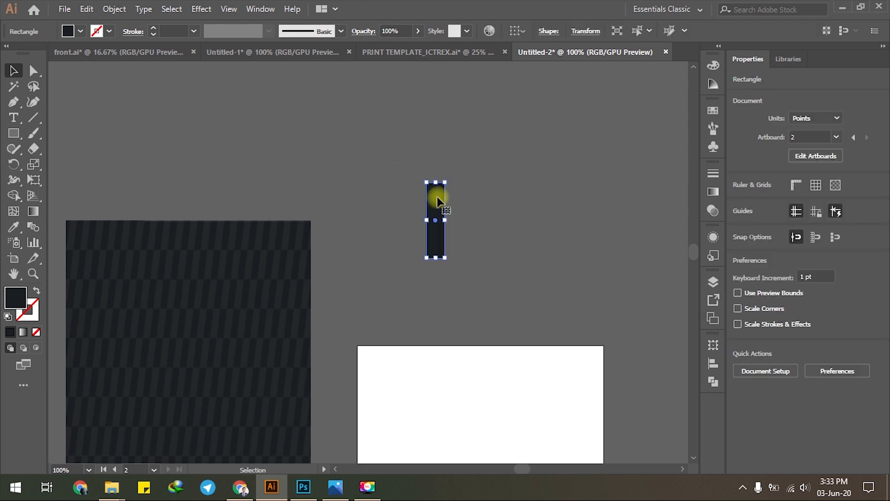
{"action": "key", "text": "a"}
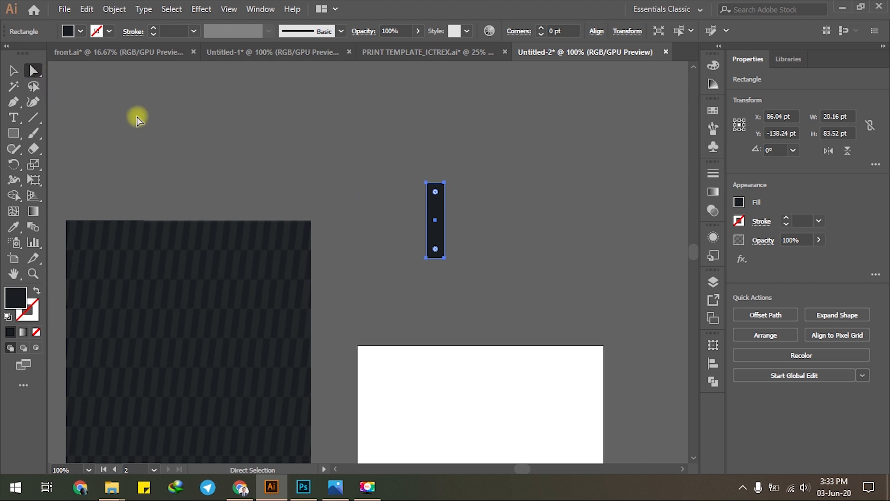
{"action": "left_click_drag", "start_coordinate": [369, 165], "coordinate": [465, 204]}
{"action": "left_click_drag", "start_coordinate": [394, 156], "coordinate": [482, 199]}
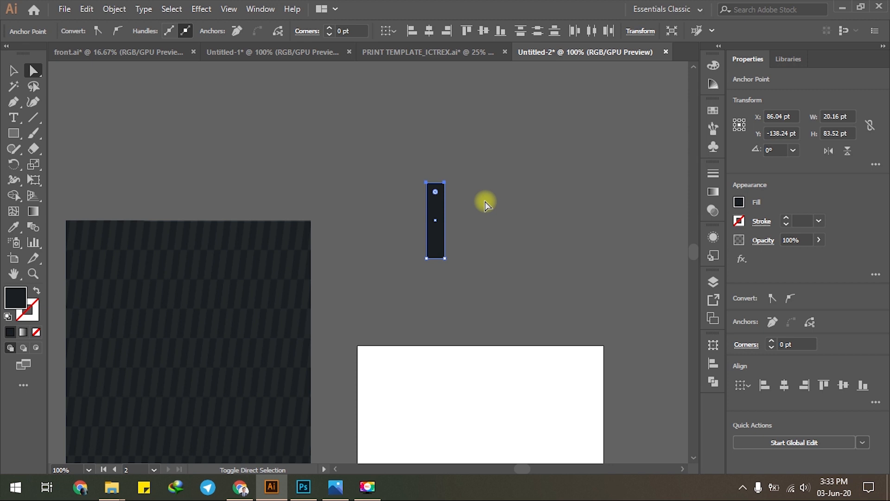
{"action": "key", "text": "shift+Right"}
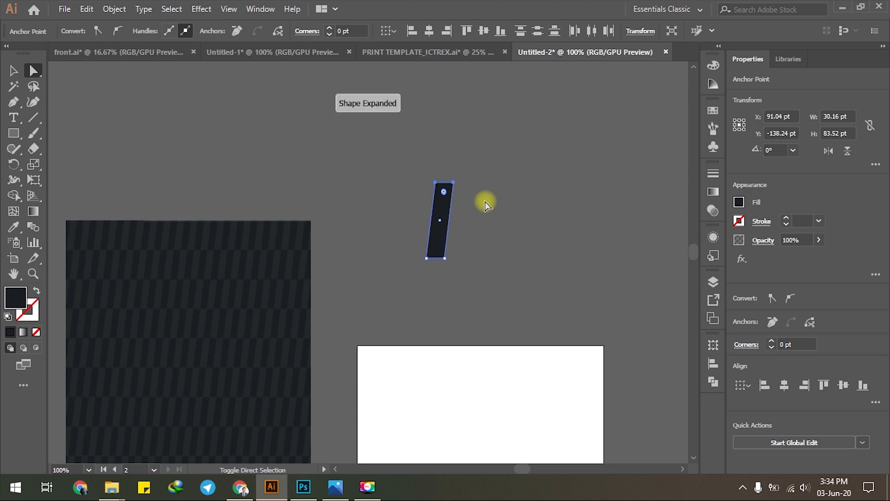
{"action": "key", "text": "shift+Right"}
{"action": "key", "text": "shift+Right"}
{"action": "key", "text": "shift+Right"}
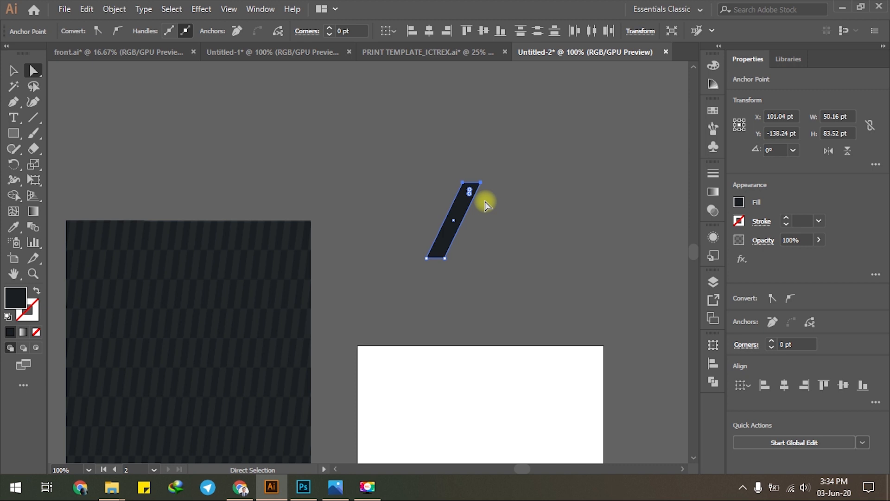
{"action": "key", "text": "v"}
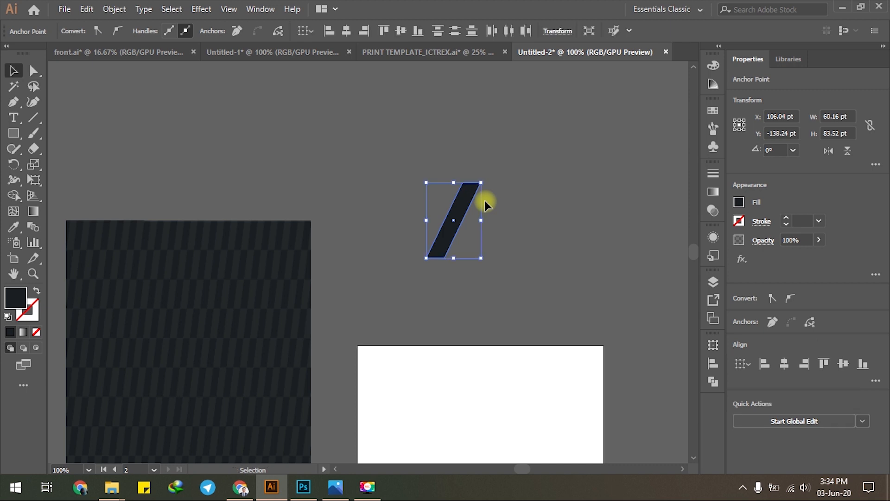
Step: Shift the bar's top corner points back 40 pt to upright and out again to the same 40 pt slant
{"action": "key", "text": "a"}
{"action": "key", "text": "shift+Left"}
{"action": "key", "text": "shift+Left"}
{"action": "key", "text": "shift+Left"}
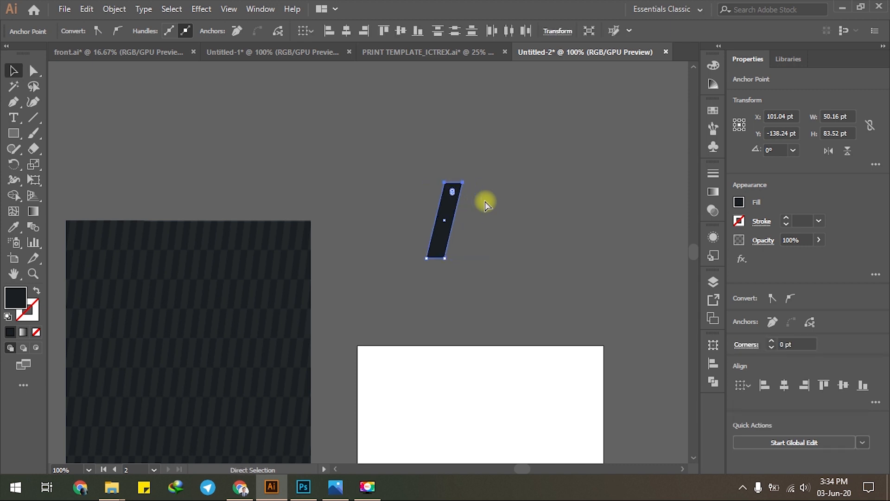
{"action": "key", "text": "shift+Left"}
{"action": "key", "text": "v"}
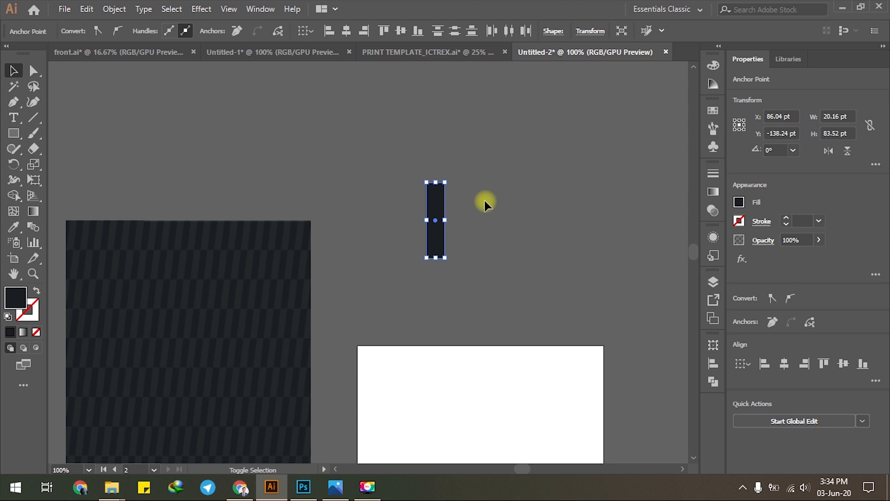
{"action": "key", "text": "shift+Right"}
{"action": "key", "text": "shift+Right"}
{"action": "key", "text": "shift+Right"}
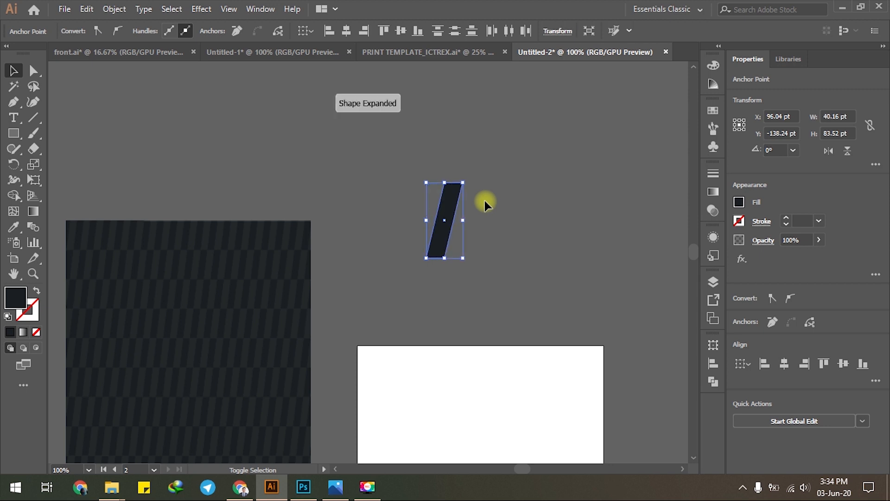
{"action": "key", "text": "shift+Right"}
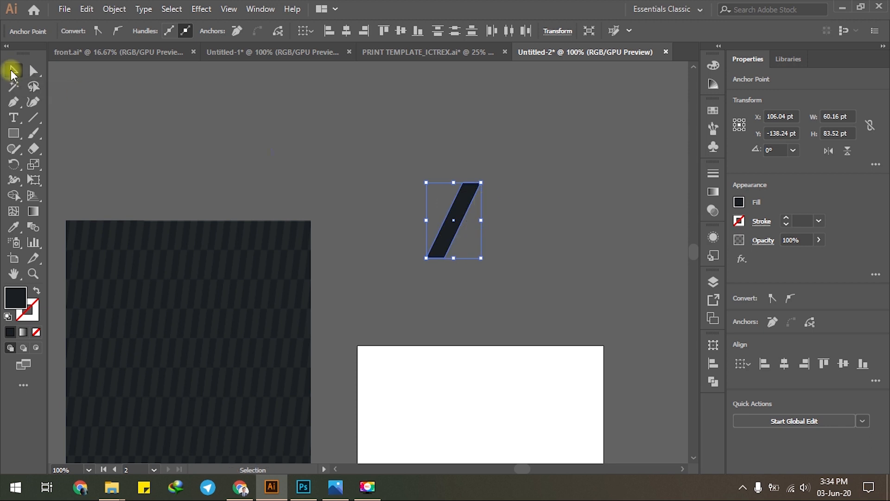
Step: Duplicate the slanted dark bar directly to its right so their long edges meet
{"action": "key", "text": "ctrl+shift+a"}
{"action": "left_click", "coordinate": [467, 222]}
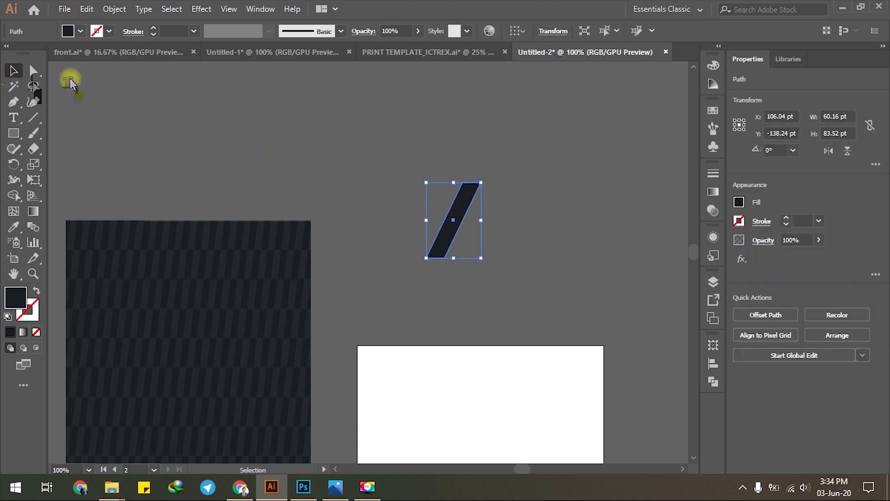
{"action": "left_click", "coordinate": [522, 180]}
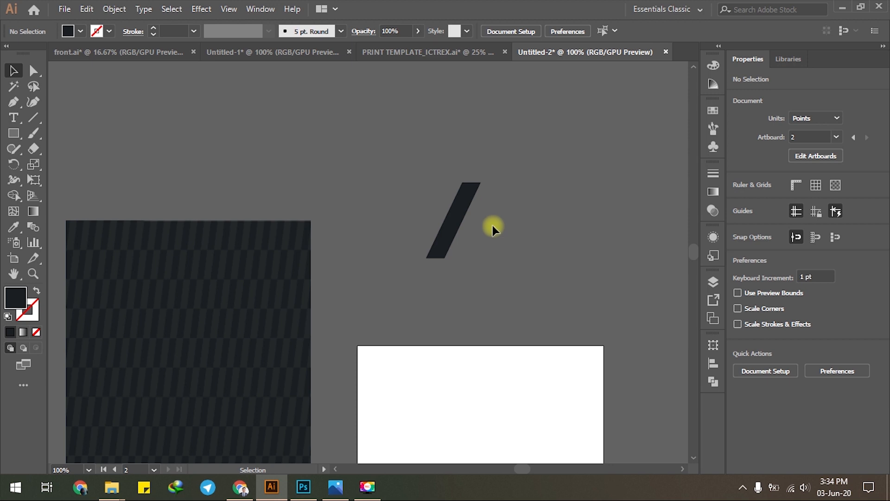
{"action": "left_click", "coordinate": [459, 222]}
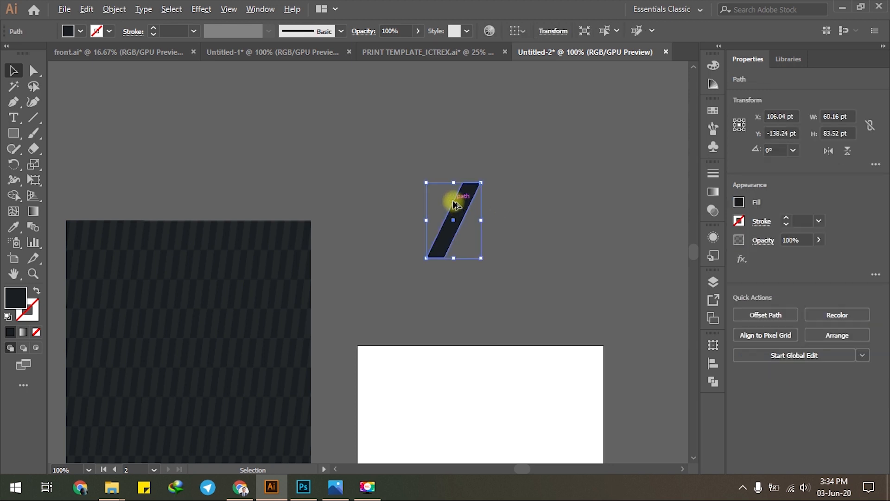
{"action": "scroll", "coordinate": [454, 226], "scroll_direction": "up", "scroll_amount": 4}
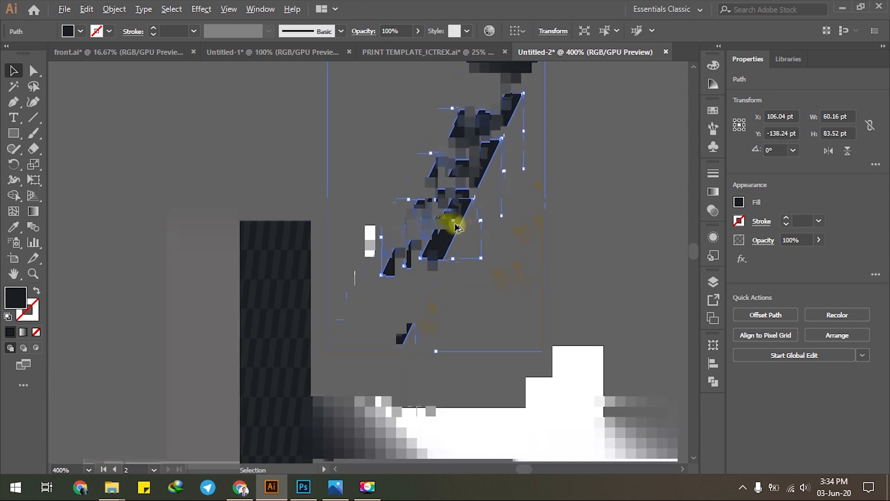
{"action": "scroll", "coordinate": [464, 222], "scroll_direction": "down", "scroll_amount": 1}
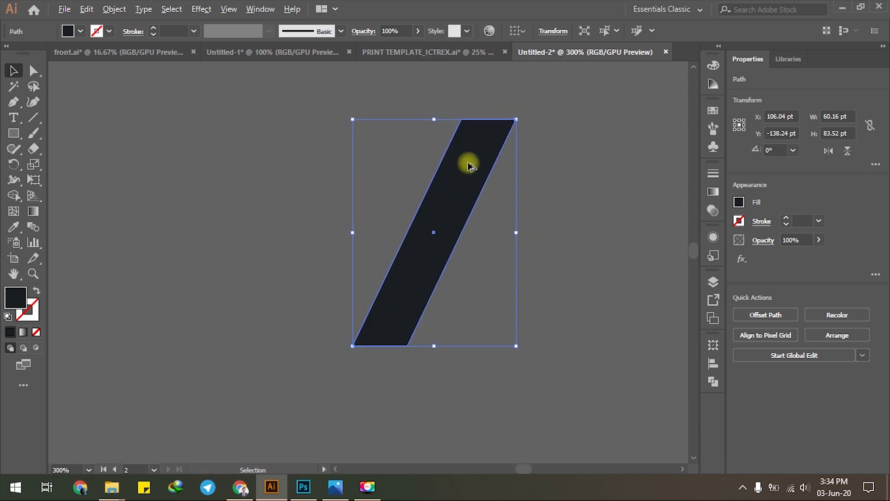
{"action": "left_click_drag", "start_coordinate": [469, 165], "coordinate": [523, 161]}
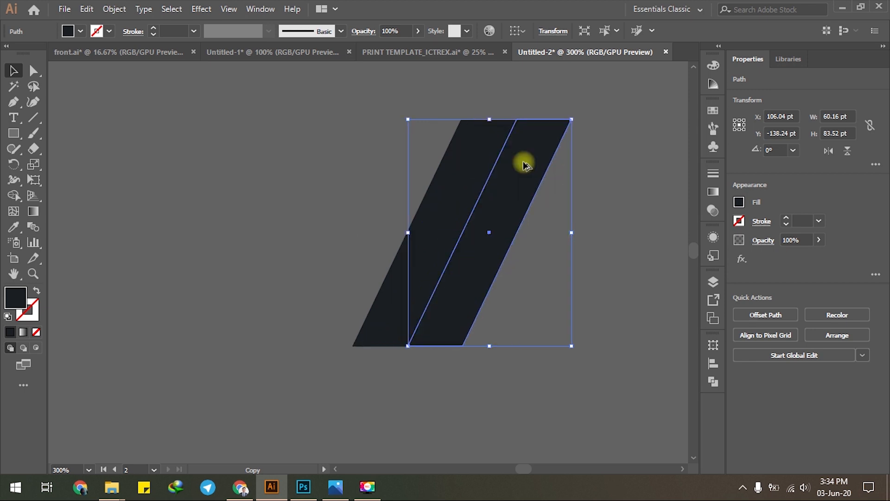
Step: Fill the copied bar with the lighter dark colour sampled from the pattern image
{"action": "key", "text": "ctrl+1"}
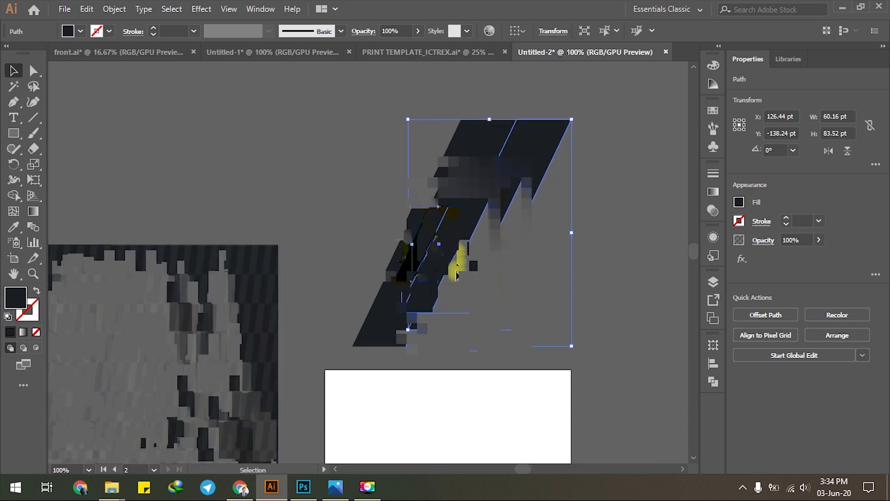
{"action": "key", "text": "i"}
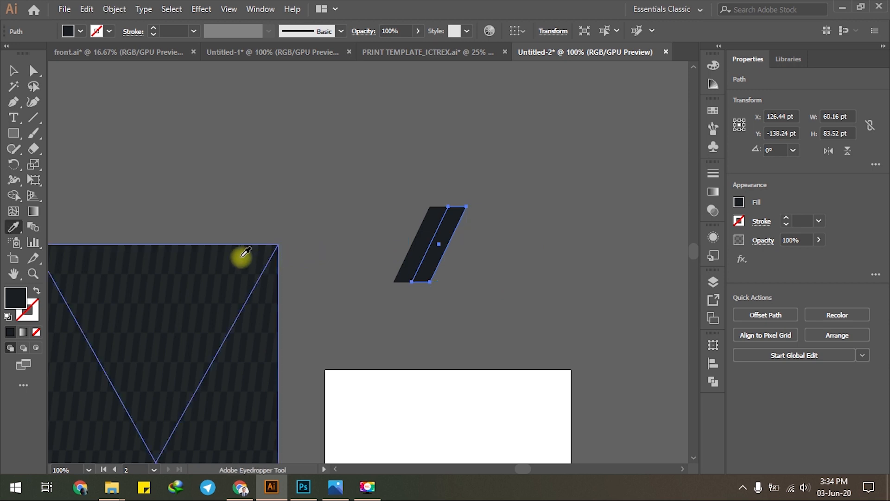
{"action": "left_click", "coordinate": [242, 256]}
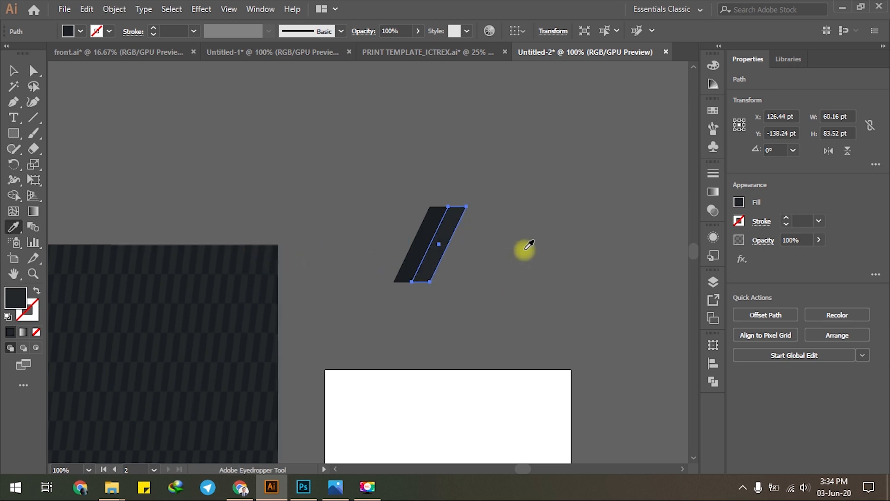
{"action": "scroll", "coordinate": [524, 251], "scroll_direction": "up", "scroll_amount": 4}
{"action": "key", "text": "v"}
{"action": "key", "text": "ctrl+h"}
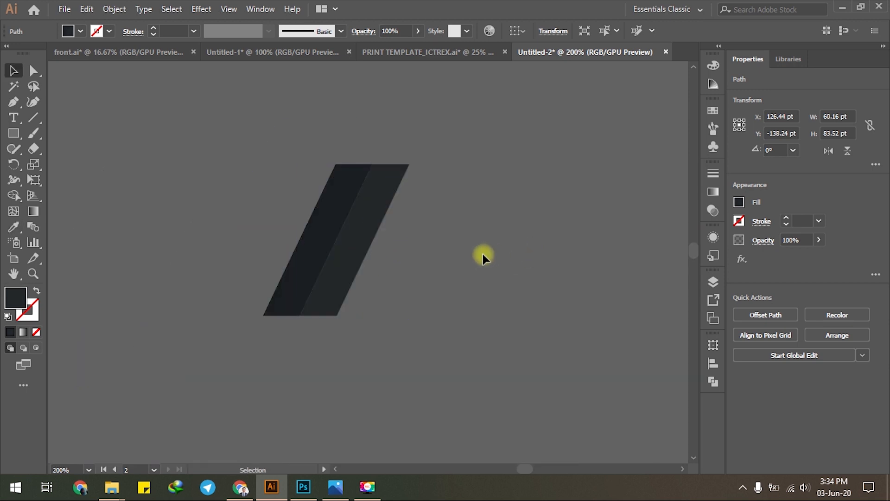
Step: Nudge the lighter bar slightly against the darker bar to close the thin gap between them
{"action": "scroll", "coordinate": [393, 197], "scroll_direction": "up", "scroll_amount": 4}
{"action": "left_click", "coordinate": [393, 197]}
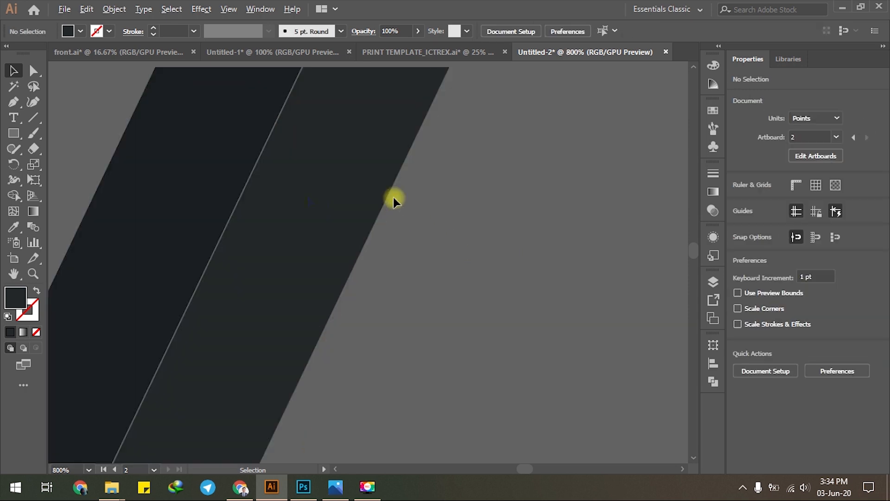
{"action": "scroll", "coordinate": [308, 196], "scroll_direction": "up", "scroll_amount": 1}
{"action": "scroll", "coordinate": [308, 197], "scroll_direction": "up", "scroll_amount": 1}
{"action": "left_click_drag", "start_coordinate": [272, 165], "coordinate": [331, 258]}
{"action": "left_click_drag", "start_coordinate": [330, 254], "coordinate": [327, 256]}
{"action": "scroll", "coordinate": [349, 163], "scroll_direction": "down", "scroll_amount": 1}
Step: Inspect the seam between the two bars at high magnification, along the slanted edge and at the top corner
{"action": "scroll", "coordinate": [348, 166], "scroll_direction": "up", "scroll_amount": 6}
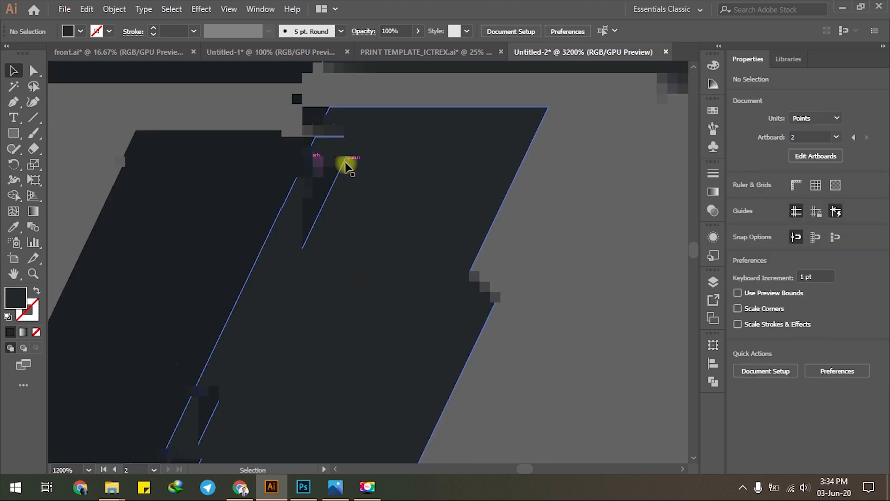
{"action": "scroll", "coordinate": [336, 182], "scroll_direction": "down", "scroll_amount": 3}
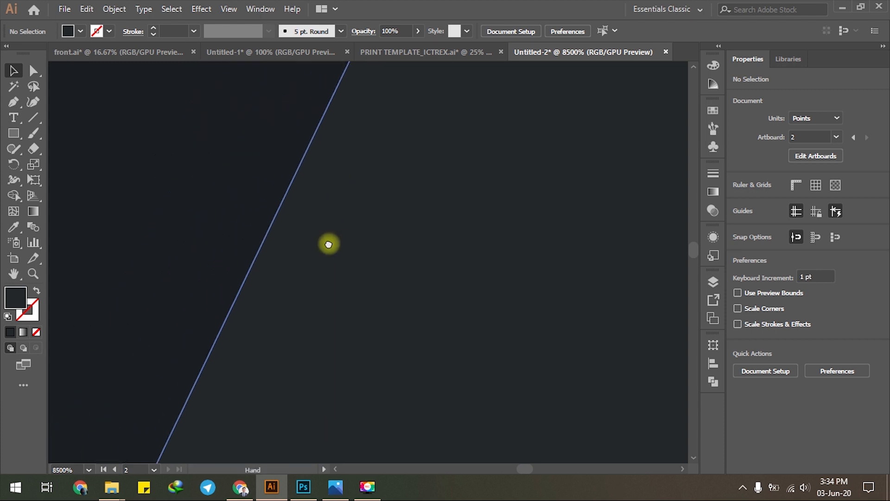
{"action": "left_click", "coordinate": [479, 246]}
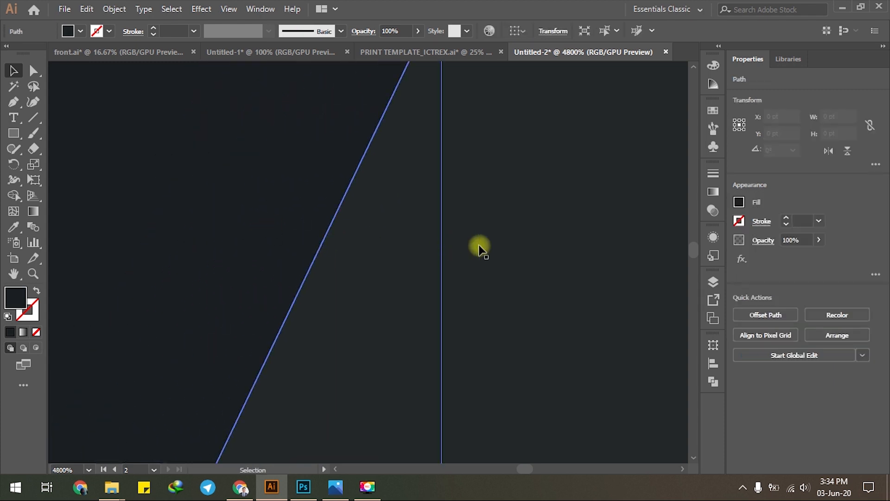
{"action": "scroll", "coordinate": [493, 253], "scroll_direction": "up", "scroll_amount": 4}
{"action": "scroll", "coordinate": [493, 254], "scroll_direction": "up", "scroll_amount": 2}
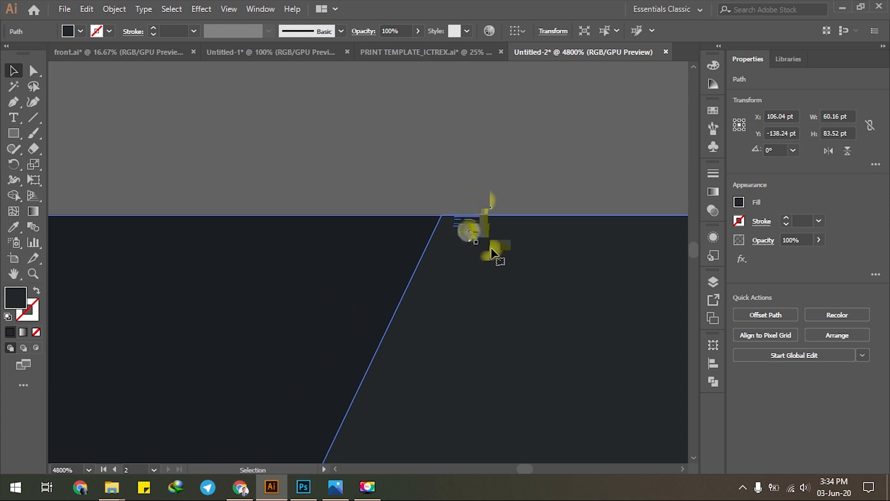
{"action": "left_click", "coordinate": [481, 208]}
{"action": "left_click_drag", "start_coordinate": [473, 252], "coordinate": [469, 253]}
{"action": "left_click", "coordinate": [458, 171]}
{"action": "scroll", "coordinate": [454, 168], "scroll_direction": "down", "scroll_amount": 8}
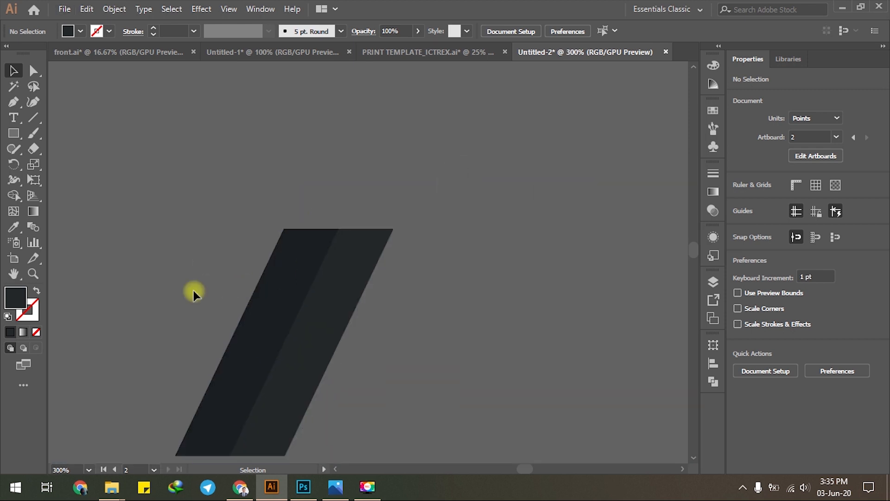
{"action": "left_click_drag", "start_coordinate": [188, 315], "coordinate": [227, 256]}
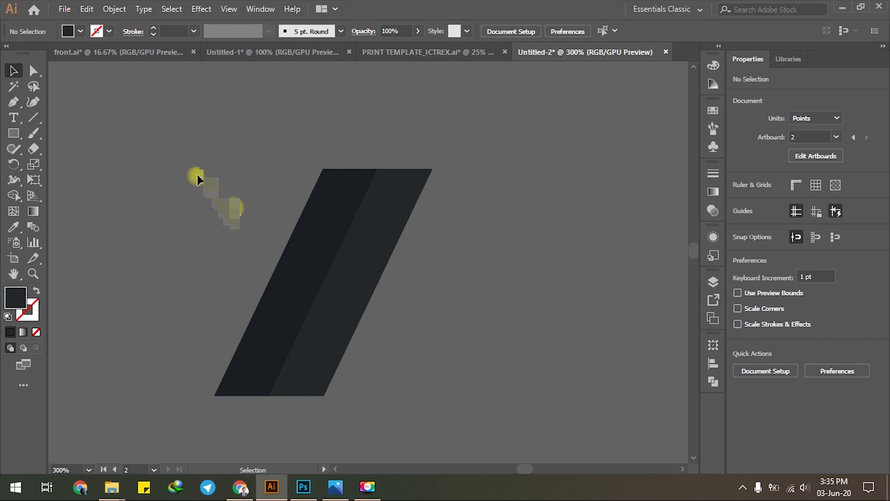
{"action": "left_click_drag", "start_coordinate": [387, 332], "coordinate": [545, 366]}
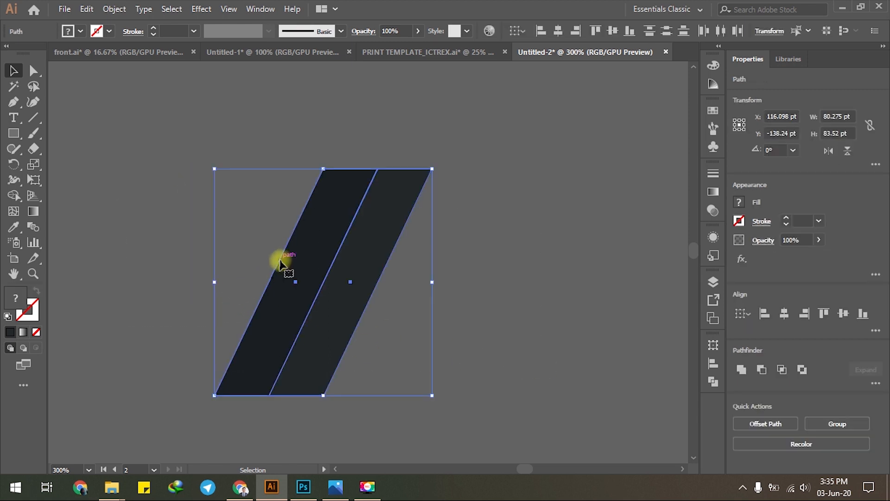
{"action": "key", "text": "a"}
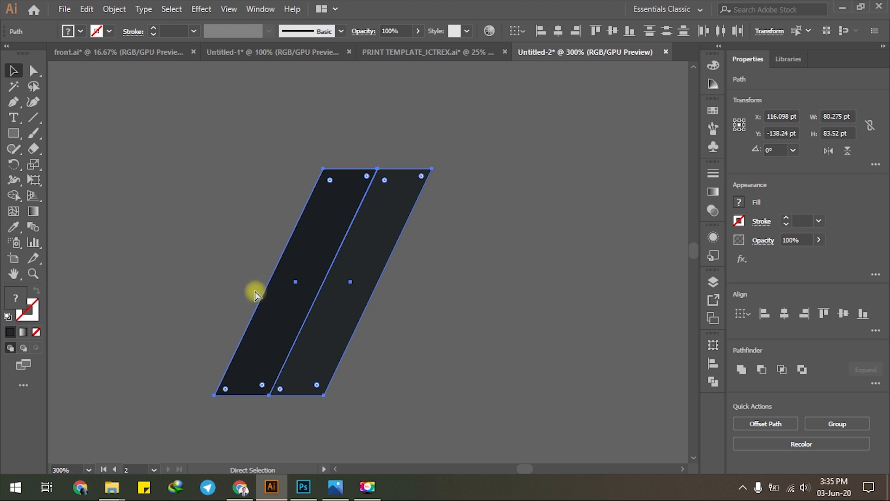
{"action": "left_click", "coordinate": [595, 224]}
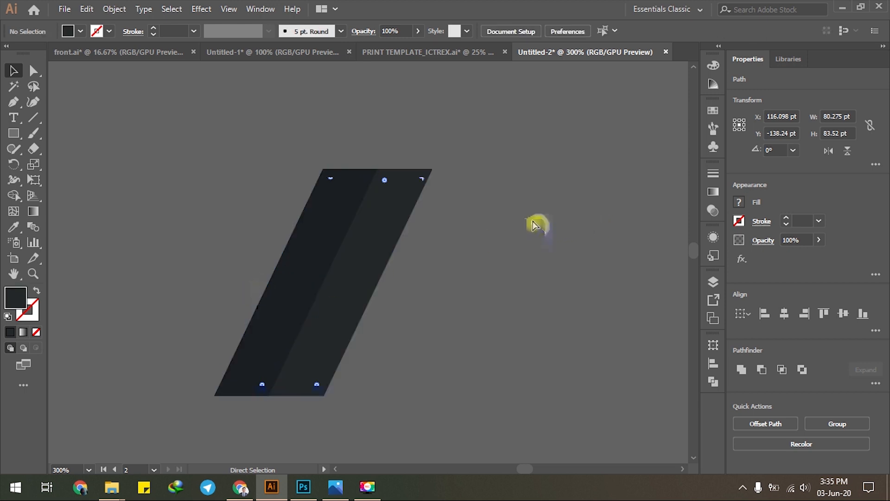
Step: Group the darker bar and the lighter bar into one object
{"action": "key", "text": "v"}
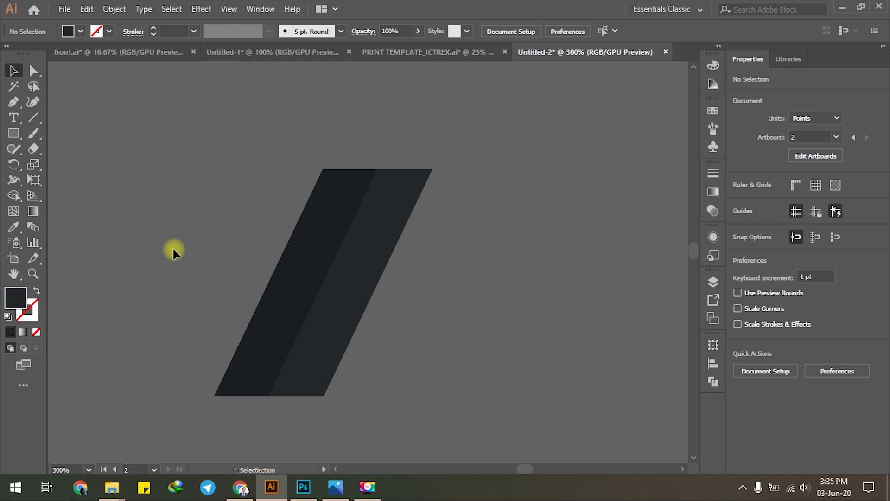
{"action": "left_click_drag", "start_coordinate": [519, 353], "coordinate": [169, 208]}
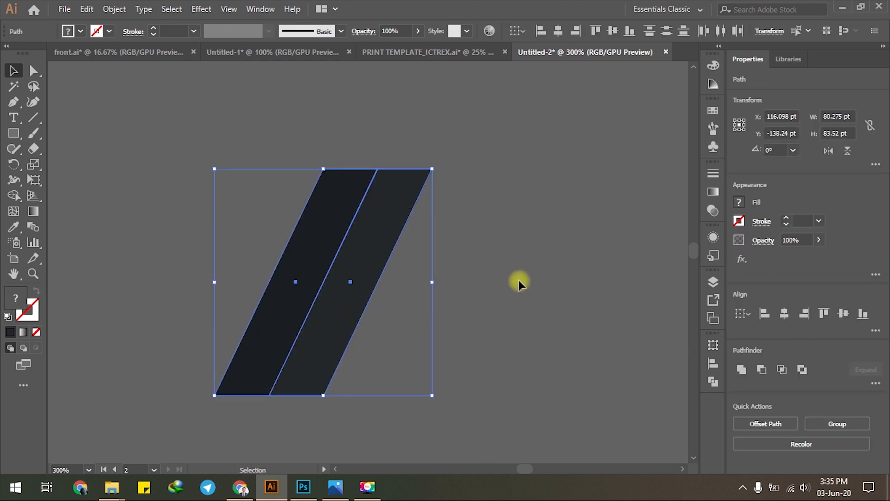
{"action": "right_click", "coordinate": [333, 221]}
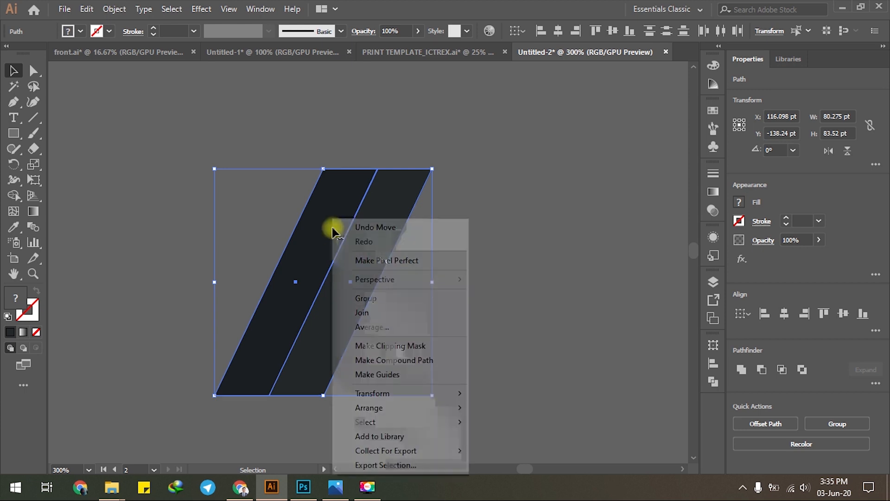
{"action": "left_click", "coordinate": [398, 297]}
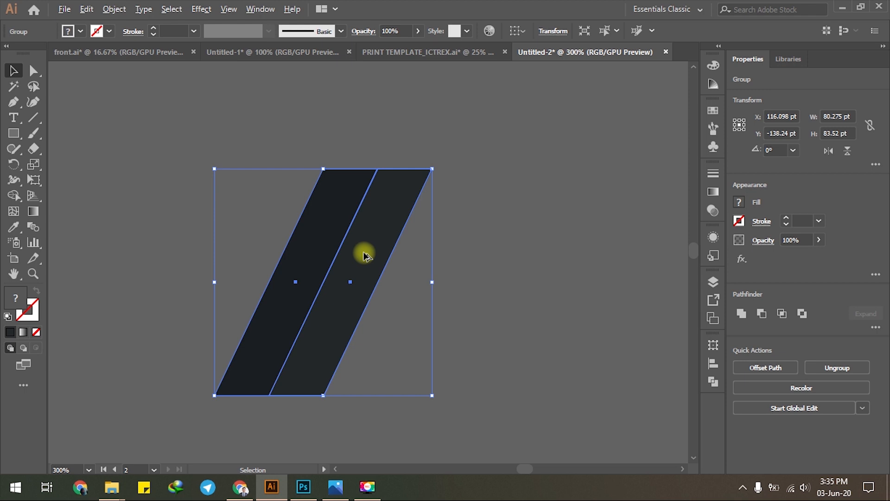
Step: Duplicate the grouped bar pair directly to its right so the slanted edges meet, and check the seam up close
{"action": "left_click_drag", "start_coordinate": [364, 256], "coordinate": [471, 256]}
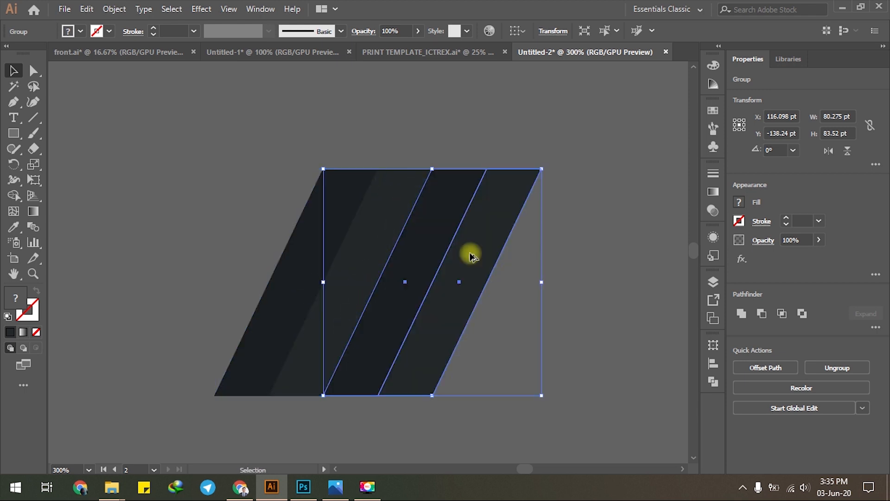
{"action": "scroll", "coordinate": [455, 179], "scroll_direction": "up", "scroll_amount": 5}
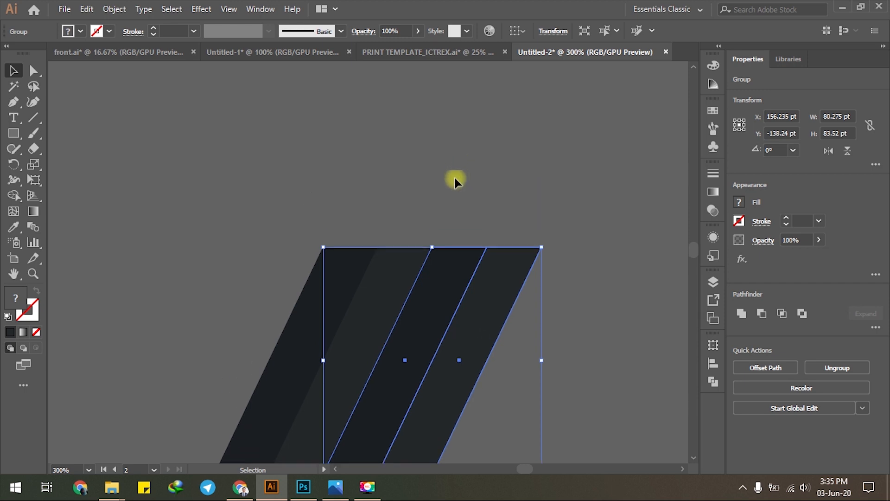
{"action": "scroll", "coordinate": [422, 333], "scroll_direction": "down", "scroll_amount": 3}
{"action": "scroll", "coordinate": [422, 333], "scroll_direction": "up", "scroll_amount": 6}
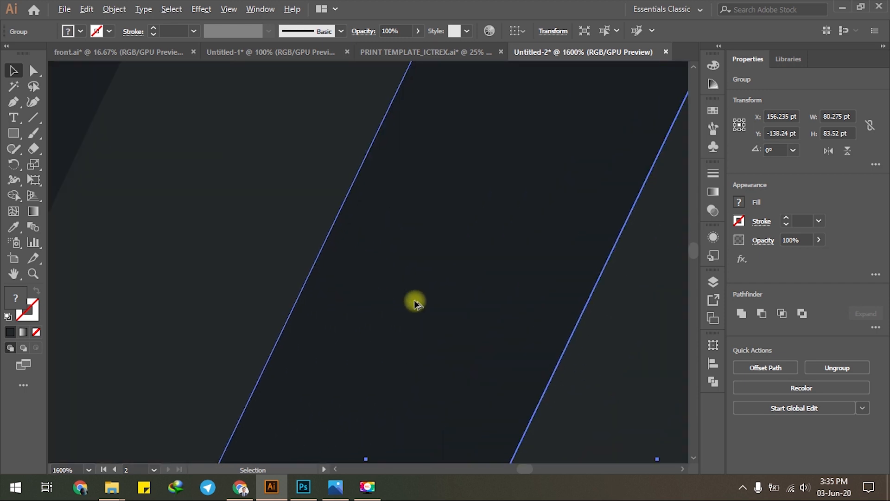
{"action": "scroll", "coordinate": [415, 299], "scroll_direction": "down", "scroll_amount": 5}
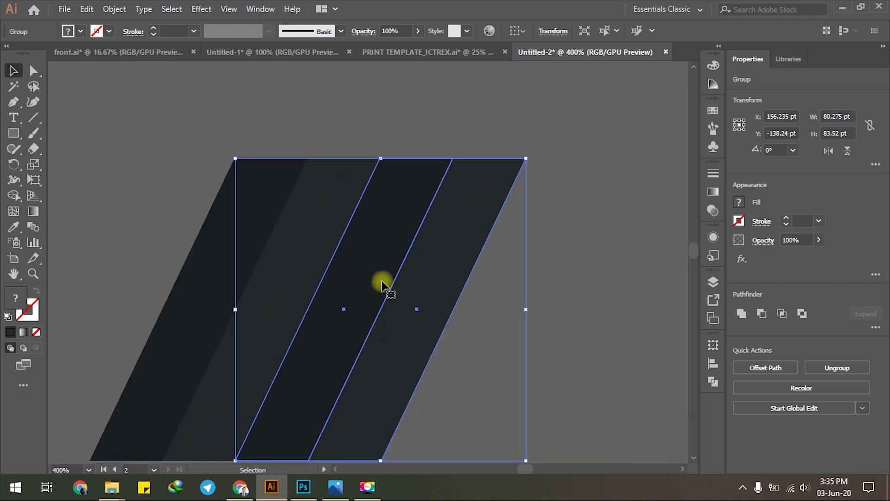
{"action": "scroll", "coordinate": [367, 293], "scroll_direction": "down", "scroll_amount": 2}
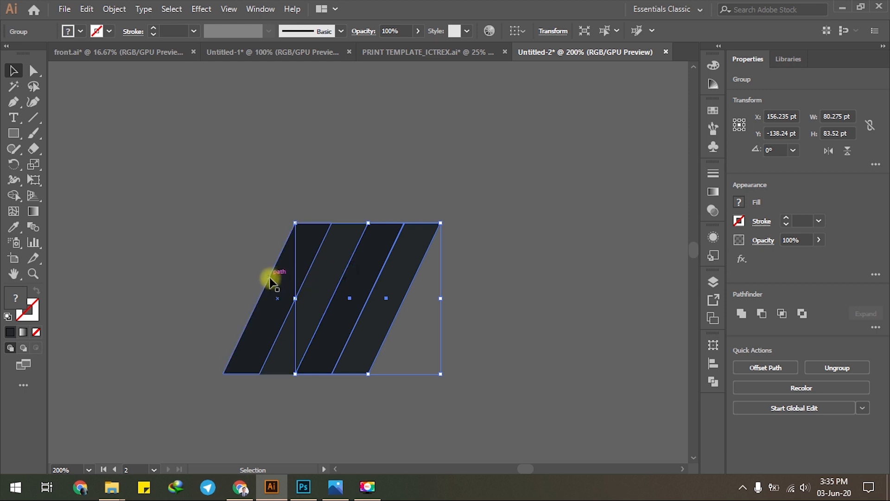
{"action": "left_click", "coordinate": [490, 307]}
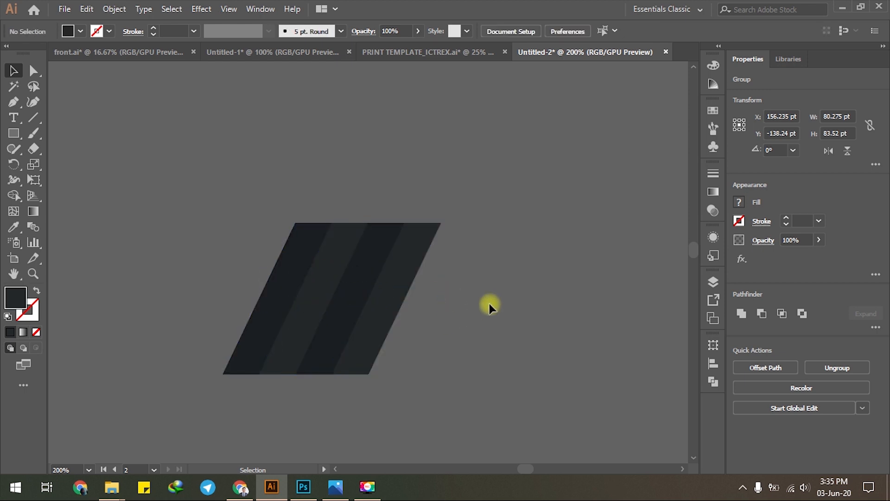
Step: Duplicate both bar pairs to the right to form a continuous strip of eight alternating bars
{"action": "left_click_drag", "start_coordinate": [181, 280], "coordinate": [553, 290]}
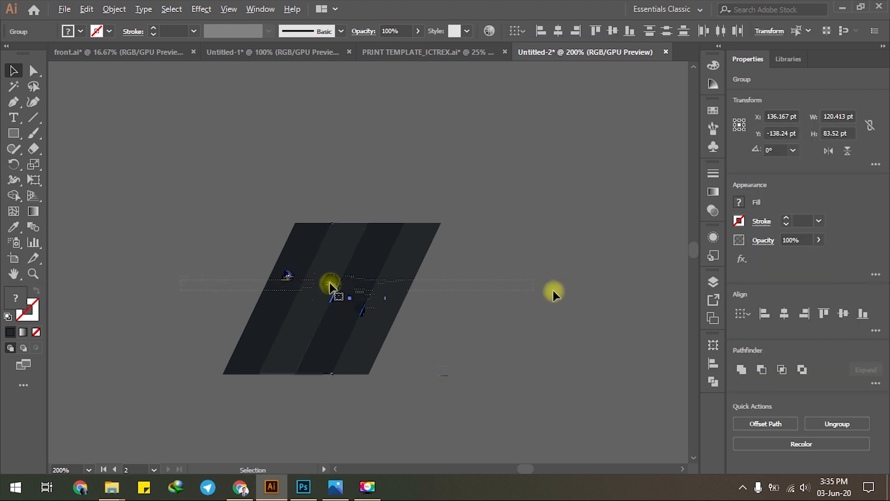
{"action": "left_click_drag", "start_coordinate": [286, 273], "coordinate": [425, 275]}
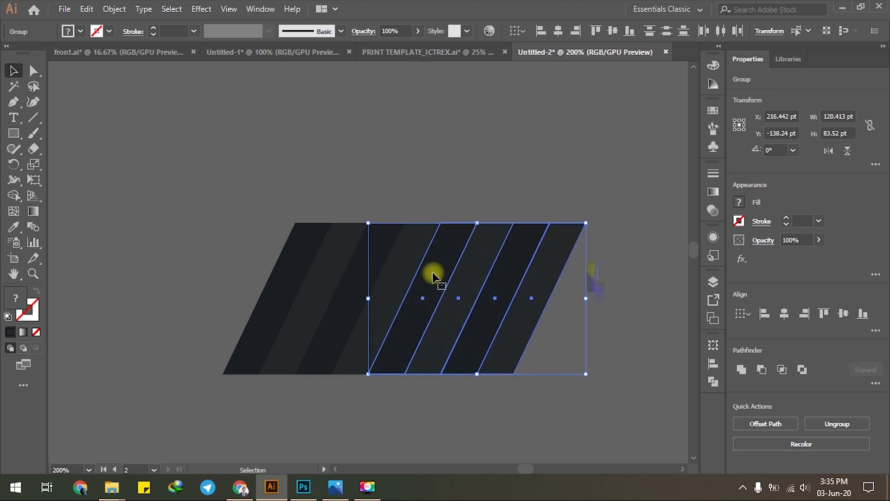
{"action": "left_click", "coordinate": [611, 198]}
{"action": "scroll", "coordinate": [602, 252], "scroll_direction": "down", "scroll_amount": 1}
{"action": "left_click_drag", "start_coordinate": [602, 252], "coordinate": [461, 217]}
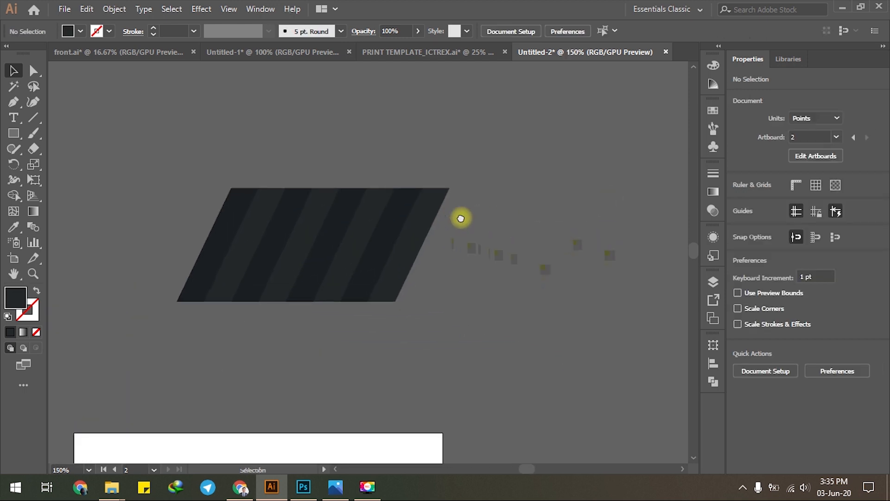
Step: Duplicate the eight-bar strip to its right with the slanted edges touching, and check the join up close
{"action": "scroll", "coordinate": [460, 216], "scroll_direction": "down", "scroll_amount": 1}
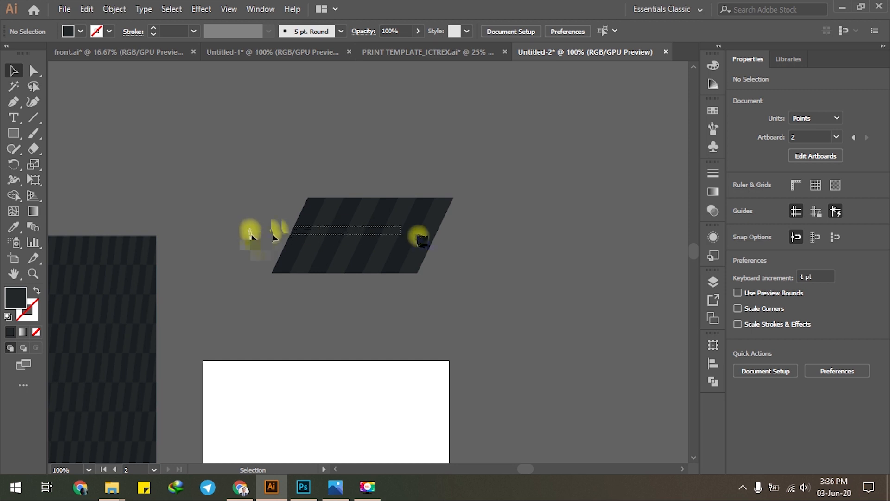
{"action": "left_click", "coordinate": [382, 271]}
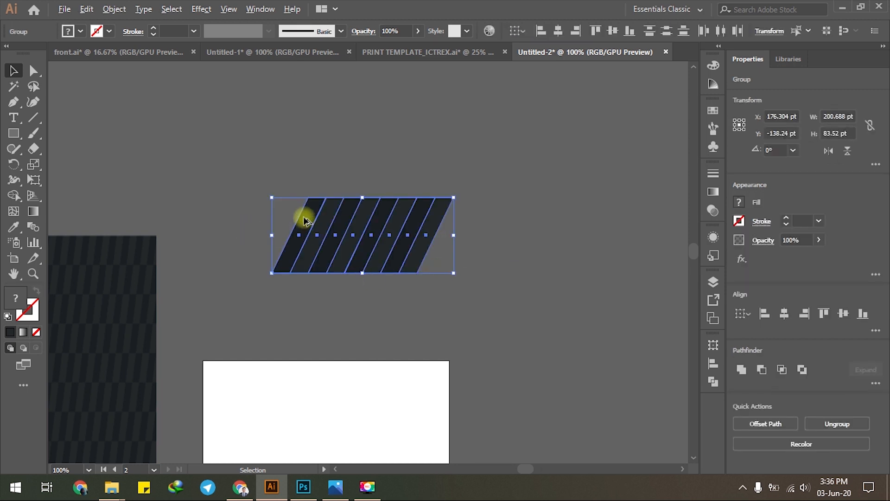
{"action": "left_click_drag", "start_coordinate": [304, 220], "coordinate": [450, 217]}
{"action": "scroll", "coordinate": [450, 218], "scroll_direction": "up", "scroll_amount": 6}
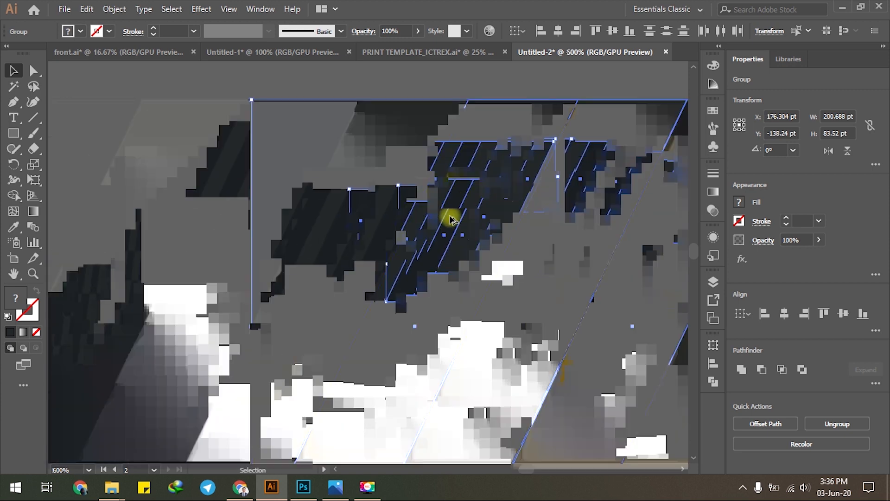
{"action": "scroll", "coordinate": [460, 213], "scroll_direction": "up", "scroll_amount": 3}
{"action": "left_click_drag", "start_coordinate": [485, 159], "coordinate": [448, 305]}
{"action": "left_click_drag", "start_coordinate": [473, 232], "coordinate": [473, 225]}
{"action": "left_click", "coordinate": [457, 139]}
{"action": "scroll", "coordinate": [424, 180], "scroll_direction": "down", "scroll_amount": 5}
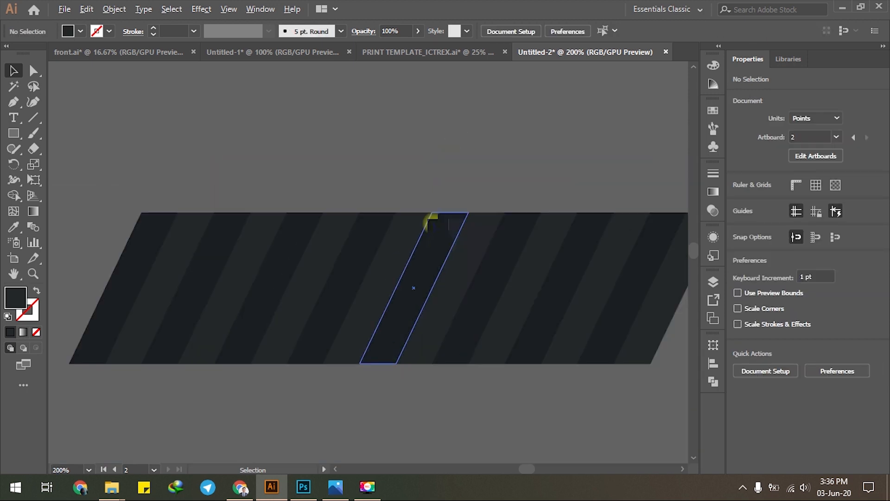
Step: Extend the pattern to 32 bars by copying the sixteen-bar strip to its right, and inspect the new seam
{"action": "scroll", "coordinate": [453, 278], "scroll_direction": "down", "scroll_amount": 3}
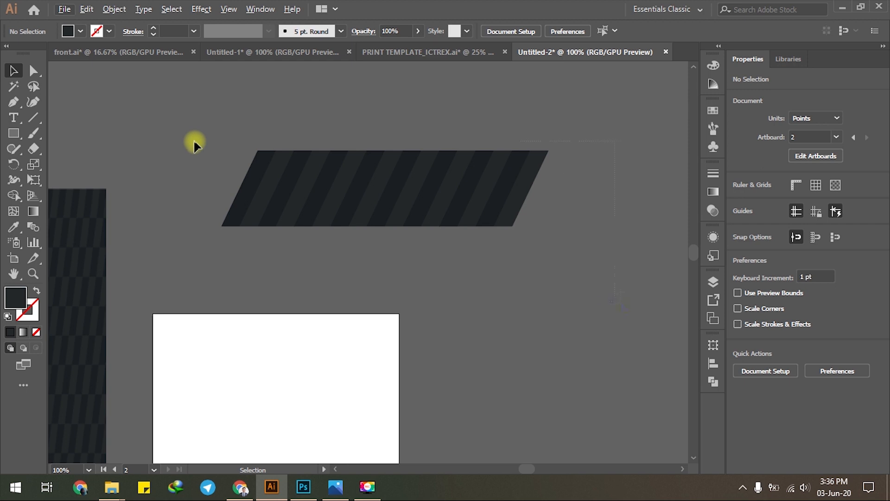
{"action": "left_click_drag", "start_coordinate": [194, 139], "coordinate": [549, 319]}
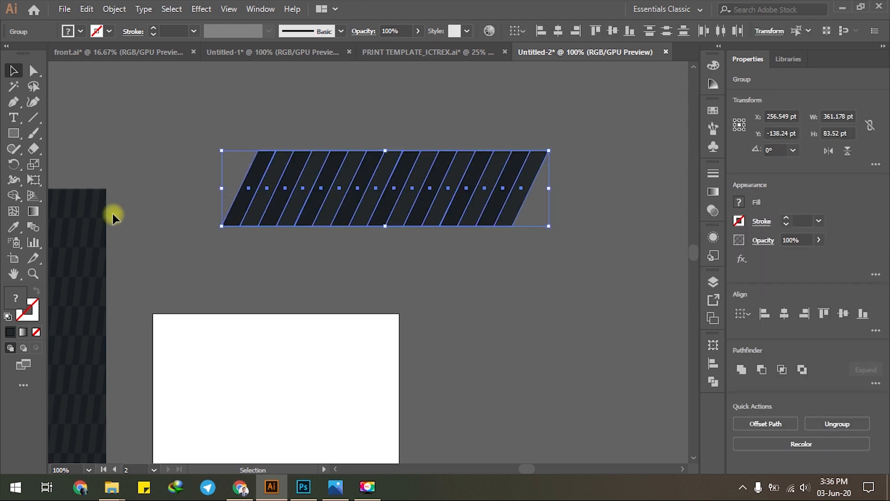
{"action": "scroll", "coordinate": [283, 194], "scroll_direction": "down", "scroll_amount": 1}
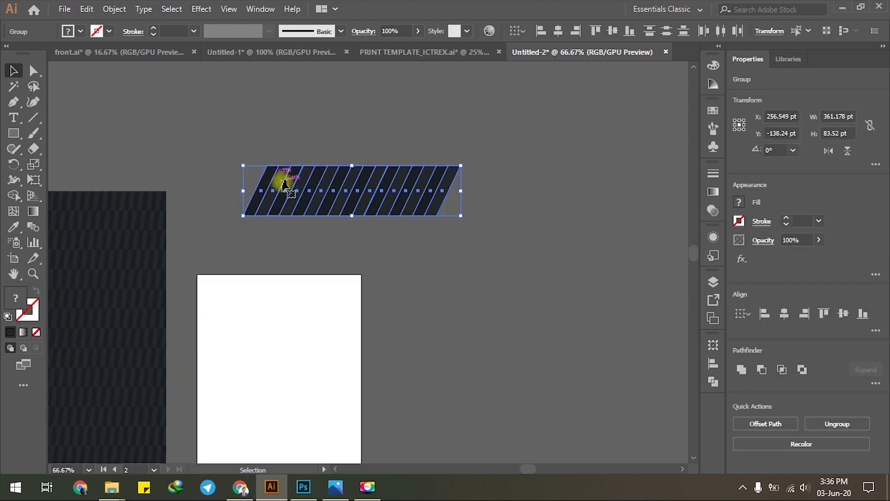
{"action": "left_click_drag", "start_coordinate": [270, 178], "coordinate": [461, 175]}
{"action": "scroll", "coordinate": [461, 175], "scroll_direction": "up", "scroll_amount": 5}
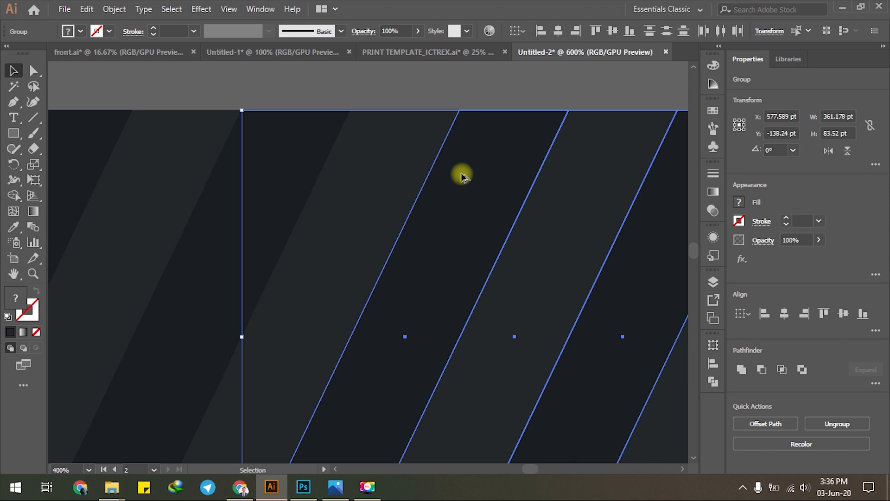
{"action": "scroll", "coordinate": [462, 177], "scroll_direction": "up", "scroll_amount": 3}
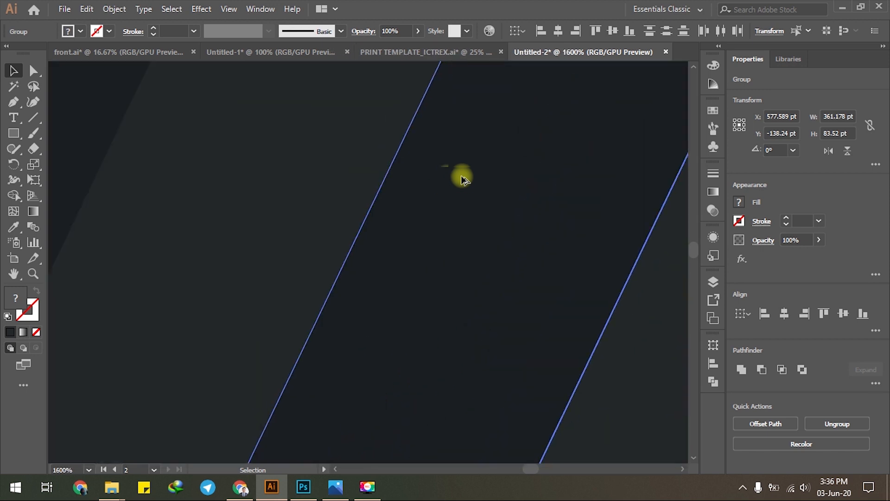
{"action": "scroll", "coordinate": [461, 180], "scroll_direction": "down", "scroll_amount": 4}
{"action": "scroll", "coordinate": [460, 182], "scroll_direction": "up", "scroll_amount": 1}
{"action": "scroll", "coordinate": [459, 184], "scroll_direction": "down", "scroll_amount": 1}
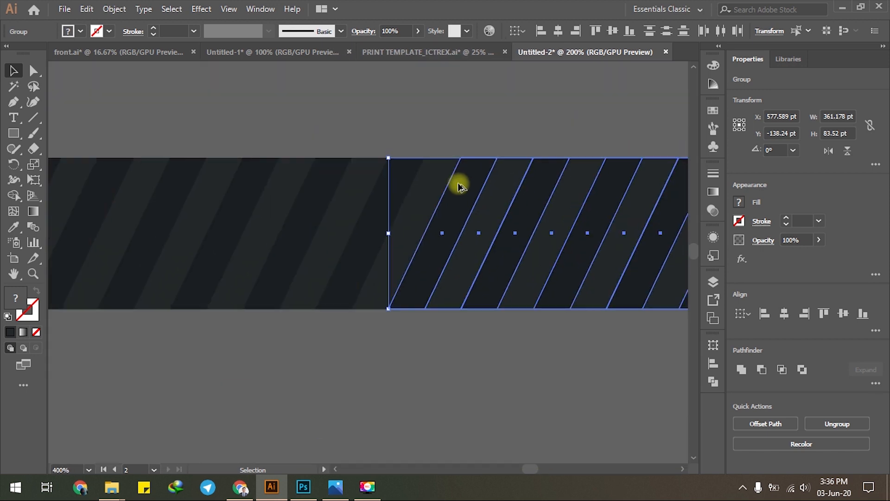
{"action": "scroll", "coordinate": [459, 185], "scroll_direction": "down", "scroll_amount": 5}
{"action": "left_click", "coordinate": [352, 234]}
Step: Group all bars of the long strip into a single row
{"action": "left_click_drag", "start_coordinate": [219, 160], "coordinate": [402, 221]}
{"action": "left_click_drag", "start_coordinate": [476, 239], "coordinate": [656, 246]}
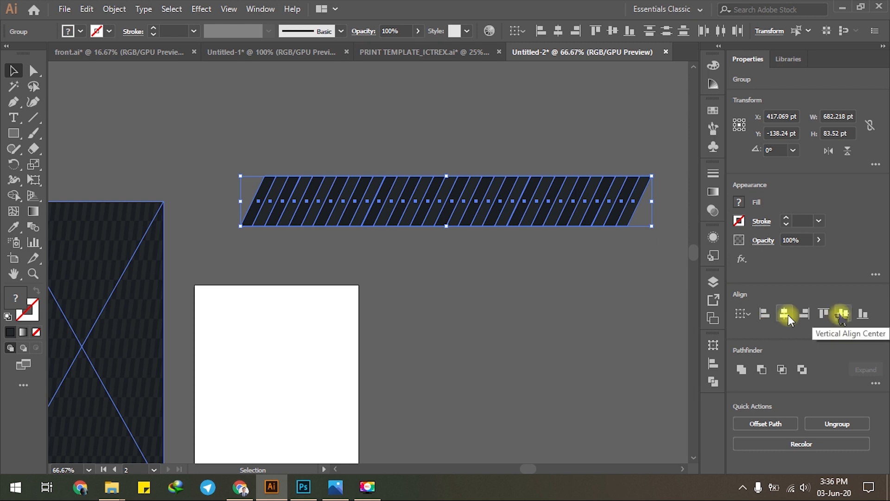
{"action": "left_click", "coordinate": [474, 293]}
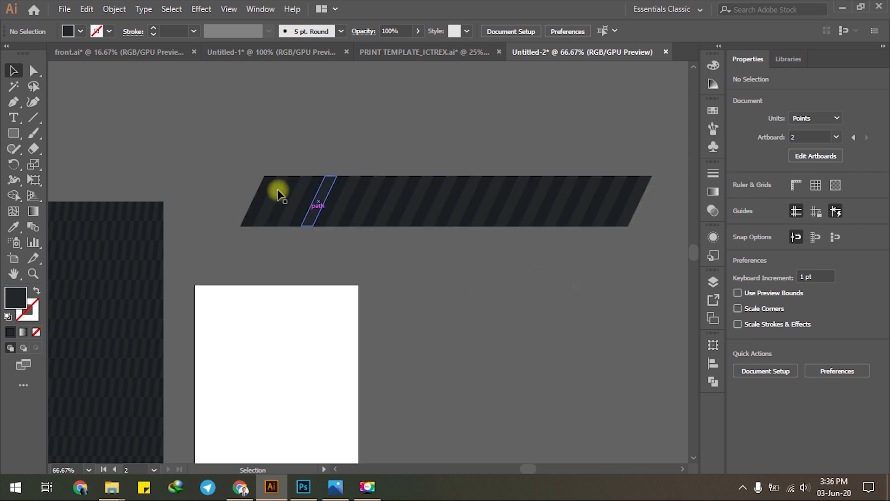
{"action": "left_click_drag", "start_coordinate": [638, 287], "coordinate": [644, 288]}
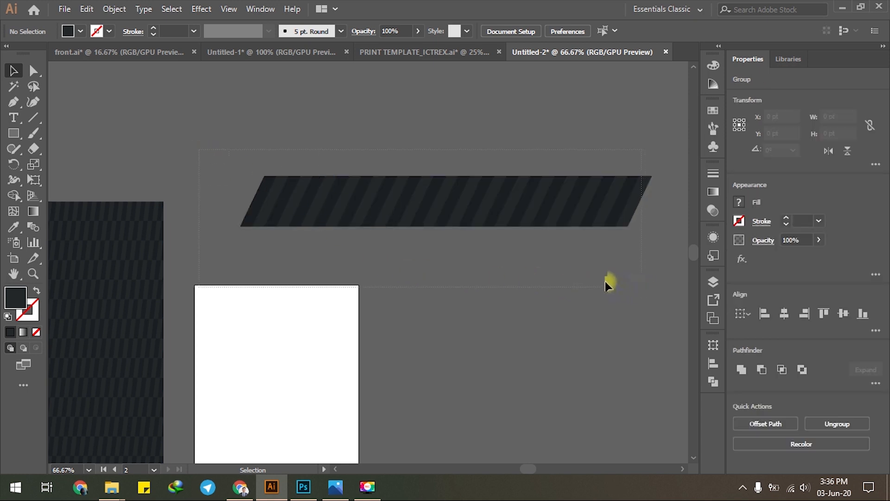
{"action": "left_click", "coordinate": [460, 221]}
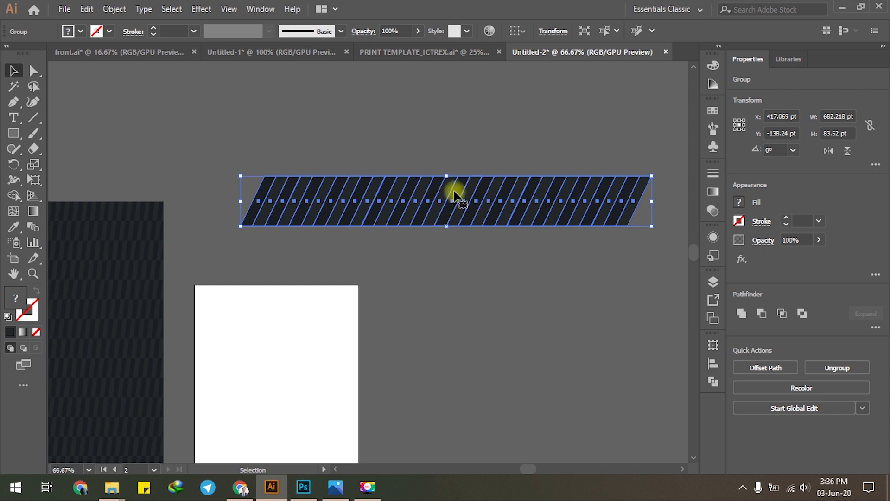
Step: Place a copy of the bar row directly beneath it, offset one bar to the left so dark and light bars alternate
{"action": "left_click_drag", "start_coordinate": [455, 195], "coordinate": [420, 241]}
{"action": "scroll", "coordinate": [234, 243], "scroll_direction": "up", "scroll_amount": 6}
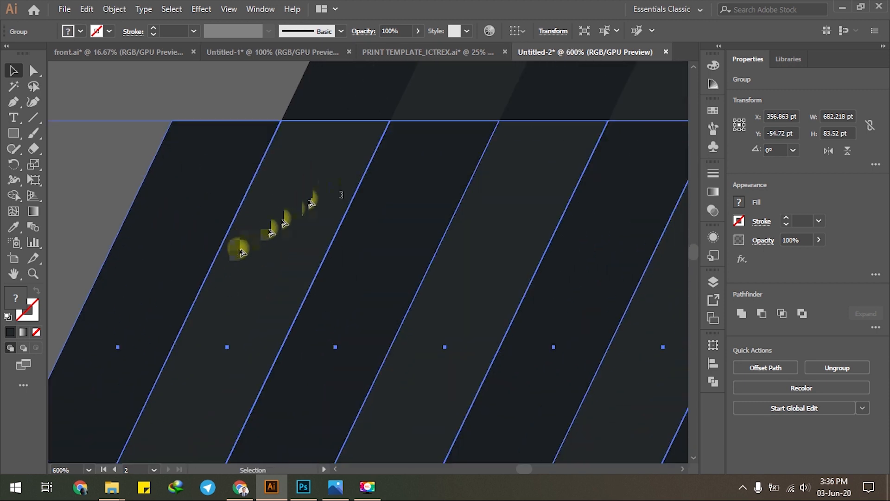
{"action": "left_click_drag", "start_coordinate": [383, 163], "coordinate": [360, 272]}
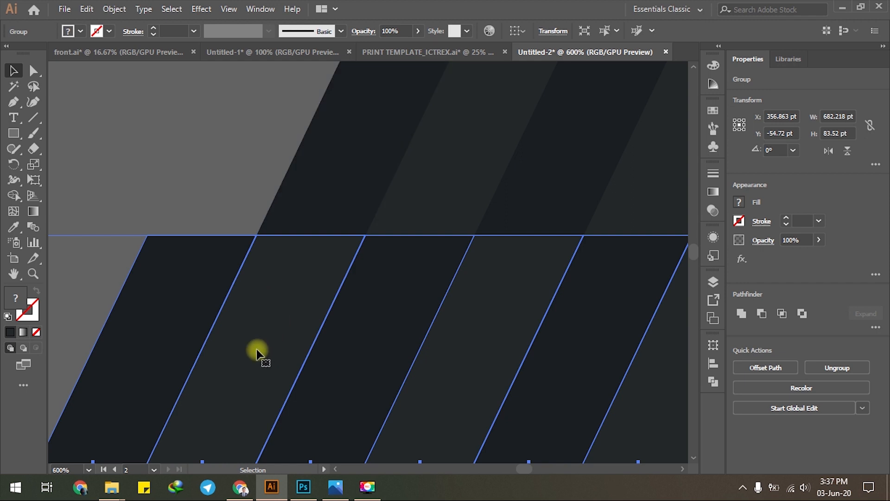
{"action": "left_click", "coordinate": [242, 153]}
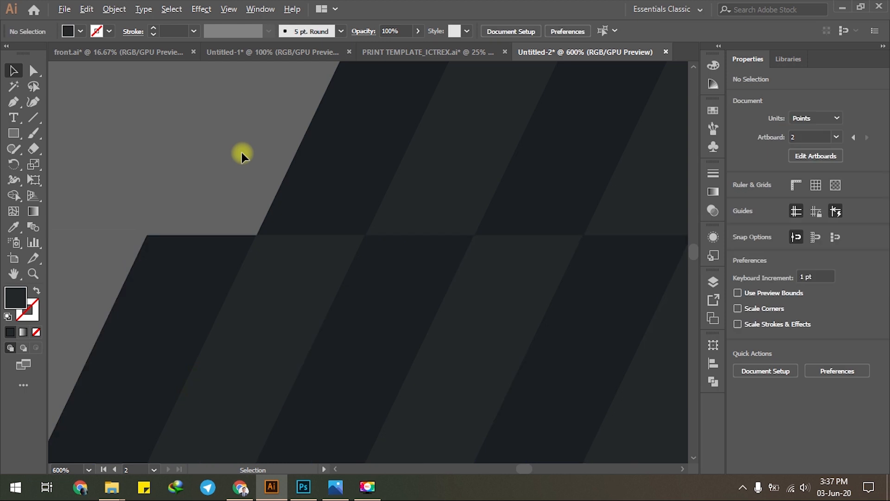
Step: Group the two staggered bar rows into one object
{"action": "key", "text": "ctrl+1"}
{"action": "scroll", "coordinate": [456, 227], "scroll_direction": "down", "scroll_amount": 2}
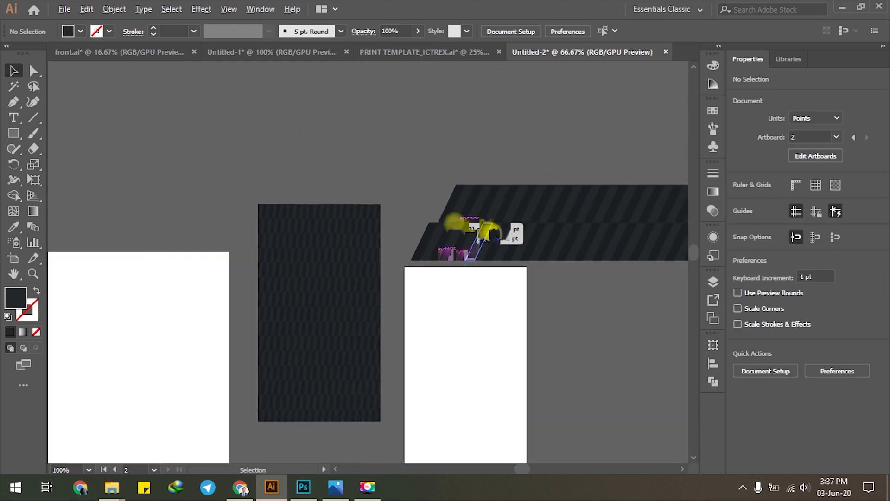
{"action": "left_click_drag", "start_coordinate": [459, 231], "coordinate": [405, 267]}
{"action": "left_click_drag", "start_coordinate": [627, 194], "coordinate": [260, 315]}
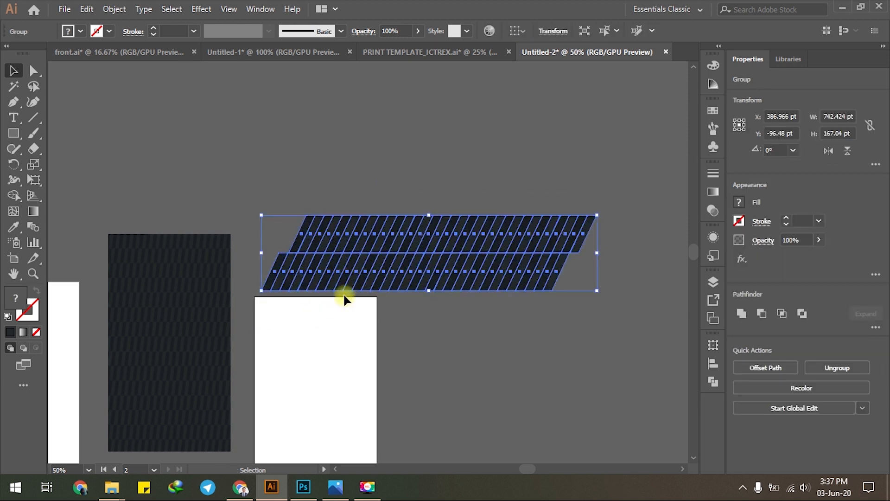
{"action": "left_click", "coordinate": [375, 179]}
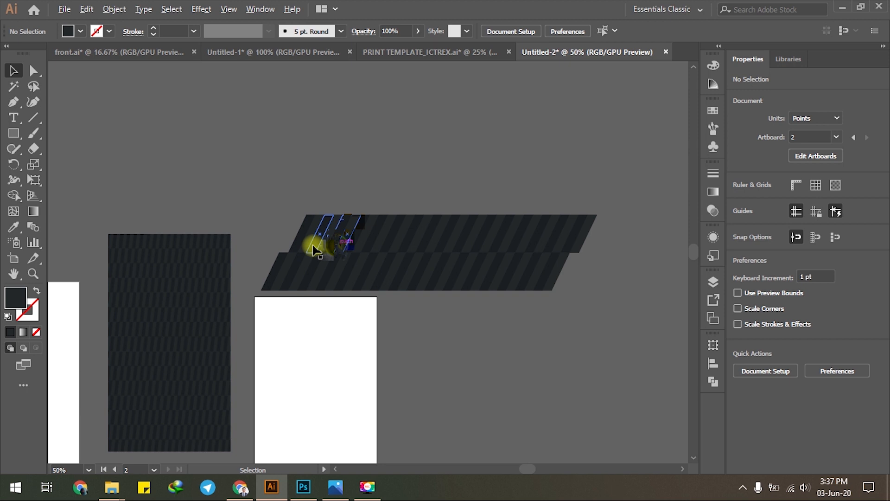
Step: Duplicate the two-row group directly above itself, shifted right so the bars continue the staggered pattern, and check the join up close
{"action": "left_click", "coordinate": [354, 244]}
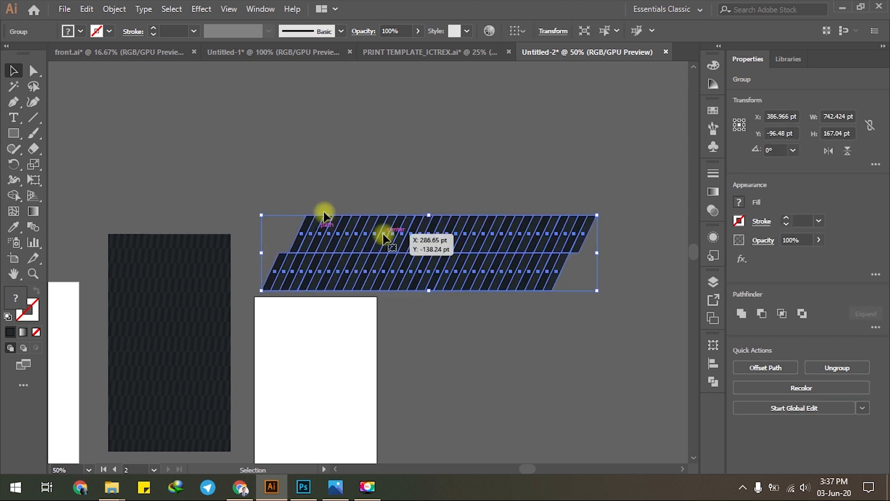
{"action": "key", "text": "alt"}
{"action": "left_click_drag", "start_coordinate": [384, 252], "coordinate": [421, 177]}
{"action": "scroll", "coordinate": [309, 229], "scroll_direction": "up", "scroll_amount": 6}
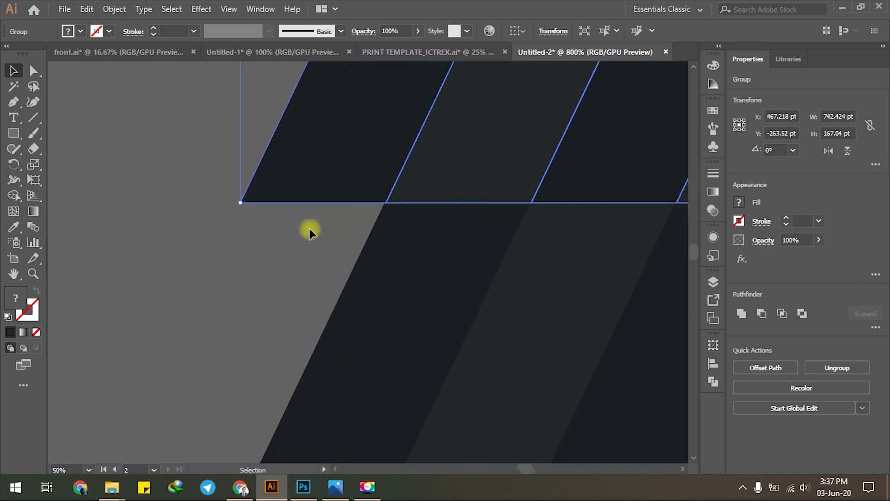
Step: Extend the slanted-bar pattern with further copies of the grouped rows and move the enlarged block down over the second artboard
{"action": "left_click", "coordinate": [258, 277]}
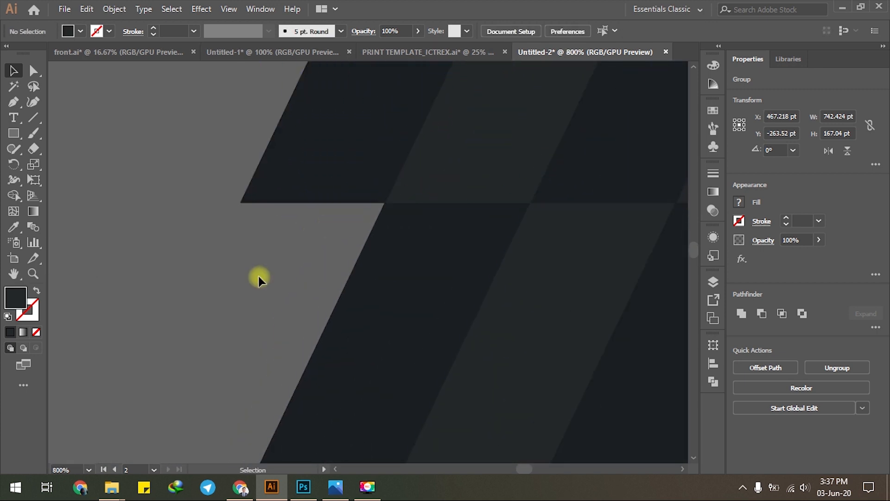
{"action": "scroll", "coordinate": [550, 265], "scroll_direction": "down", "scroll_amount": 9}
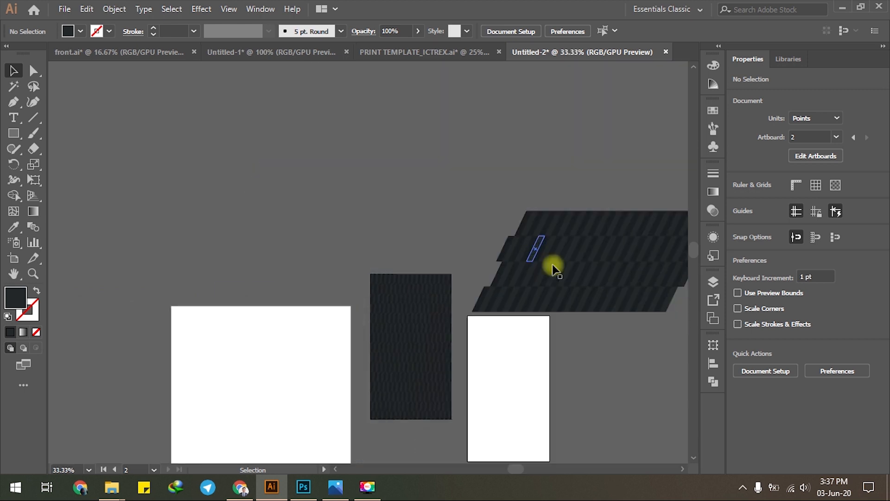
{"action": "left_click_drag", "start_coordinate": [573, 252], "coordinate": [390, 279]}
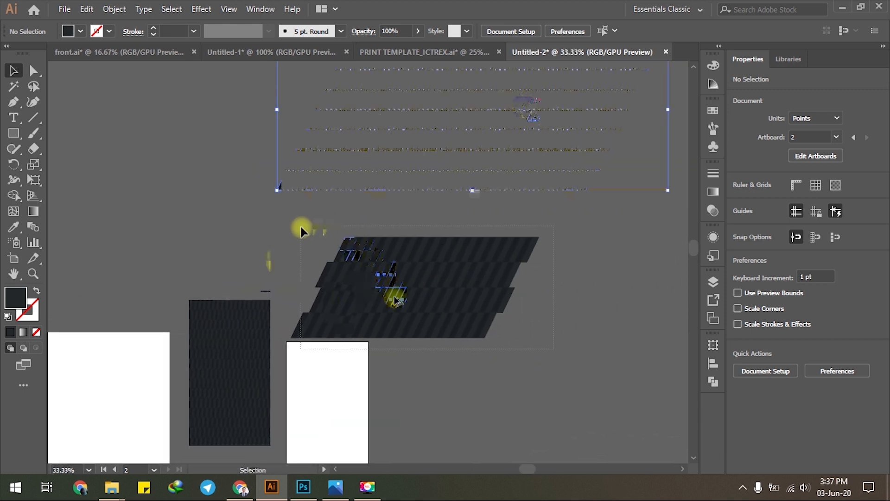
{"action": "left_click_drag", "start_coordinate": [526, 106], "coordinate": [407, 272]}
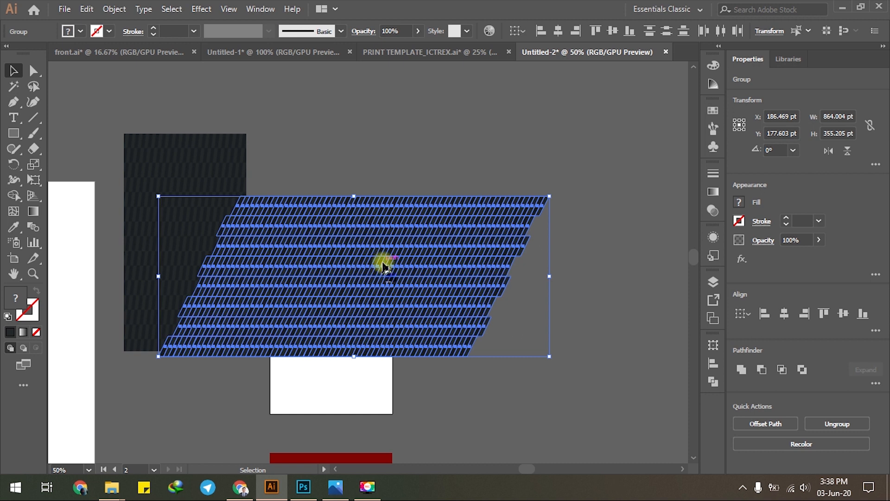
Step: Duplicate the eight-row pattern block directly beneath itself and shift the copy horizontally so the bars continue the staggered pattern
{"action": "scroll", "coordinate": [382, 263], "scroll_direction": "down", "scroll_amount": 1}
{"action": "left_click_drag", "start_coordinate": [387, 254], "coordinate": [332, 360]}
{"action": "scroll", "coordinate": [370, 358], "scroll_direction": "up", "scroll_amount": 4}
{"action": "scroll", "coordinate": [371, 358], "scroll_direction": "down", "scroll_amount": 1}
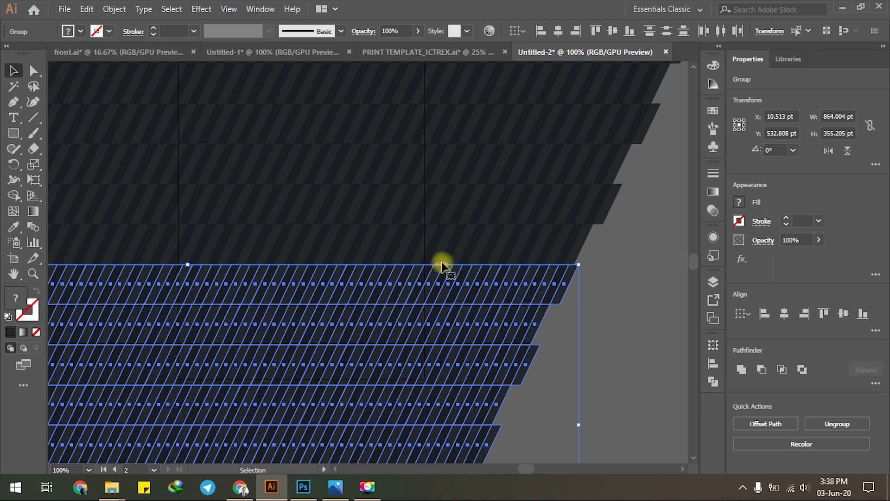
{"action": "scroll", "coordinate": [547, 271], "scroll_direction": "up", "scroll_amount": 1}
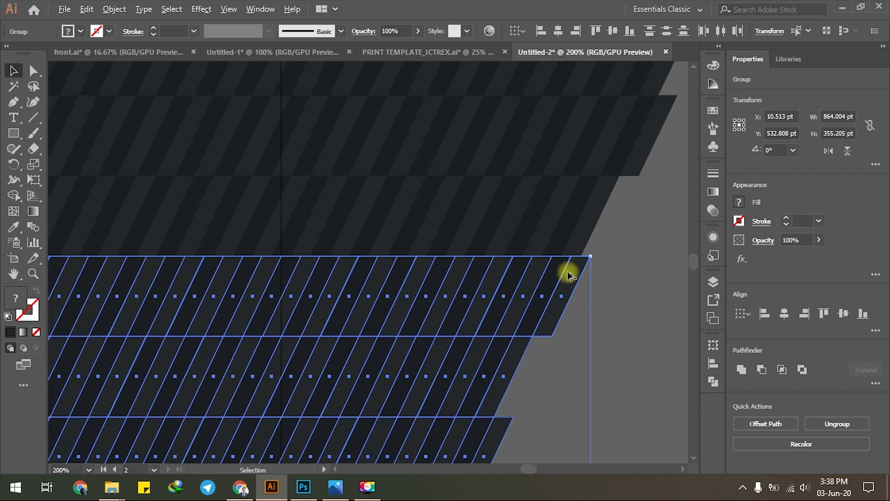
{"action": "left_click_drag", "start_coordinate": [557, 270], "coordinate": [567, 272]}
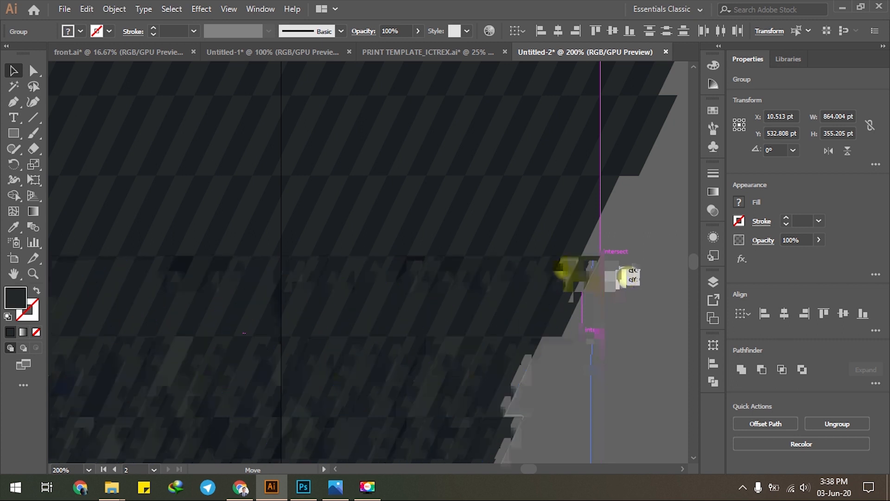
{"action": "left_click", "coordinate": [628, 276]}
{"action": "scroll", "coordinate": [628, 276], "scroll_direction": "down", "scroll_amount": 4}
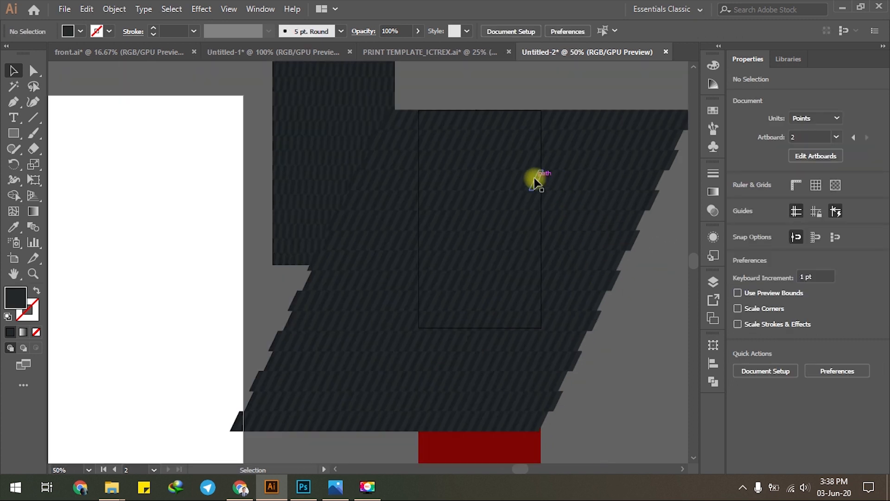
Step: Move the linked front-05.png image clear of the pattern and shift the upper pattern rows up about 22 pt, leaving the lowest two-row group behind
{"action": "left_click_drag", "start_coordinate": [364, 116], "coordinate": [180, 117]}
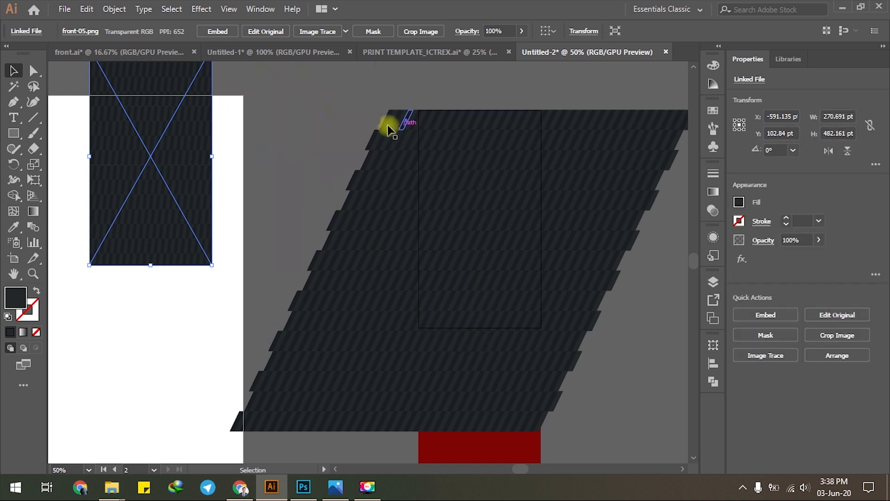
{"action": "left_click_drag", "start_coordinate": [307, 125], "coordinate": [558, 357]}
{"action": "left_click_drag", "start_coordinate": [624, 360], "coordinate": [625, 360]}
{"action": "left_click_drag", "start_coordinate": [562, 244], "coordinate": [562, 238]}
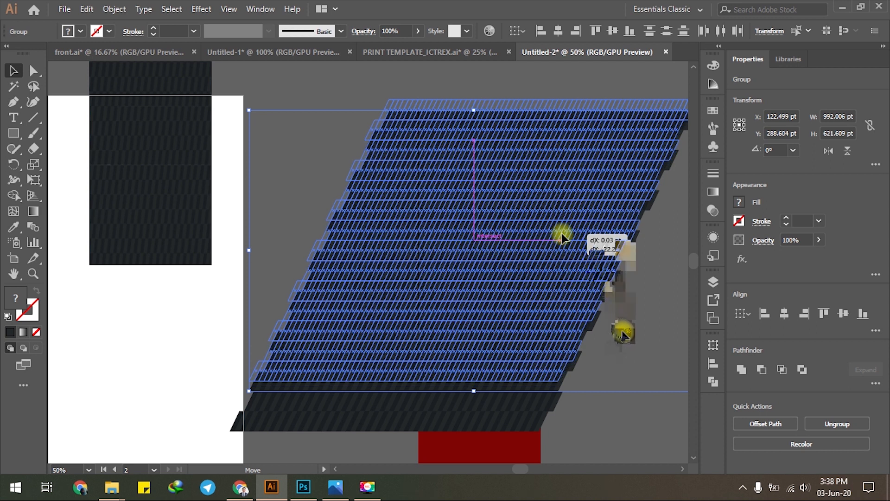
{"action": "left_click", "coordinate": [622, 334]}
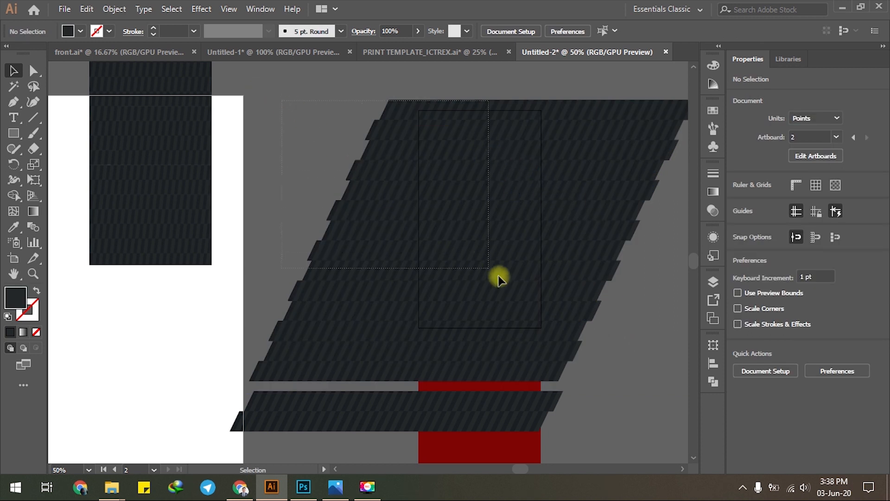
Step: Separate another two-row group from the pattern's lower end and reposition the remaining block over the second artboard
{"action": "left_click", "coordinate": [443, 236]}
{"action": "left_click_drag", "start_coordinate": [544, 200], "coordinate": [552, 200]}
{"action": "left_click", "coordinate": [655, 285]}
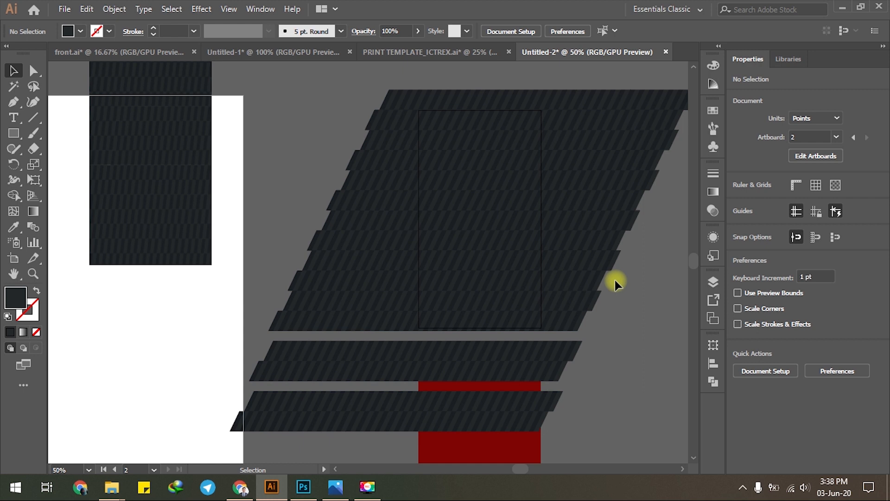
{"action": "left_click_drag", "start_coordinate": [304, 98], "coordinate": [631, 299]}
{"action": "left_click_drag", "start_coordinate": [557, 224], "coordinate": [556, 230]}
{"action": "left_click", "coordinate": [524, 87]}
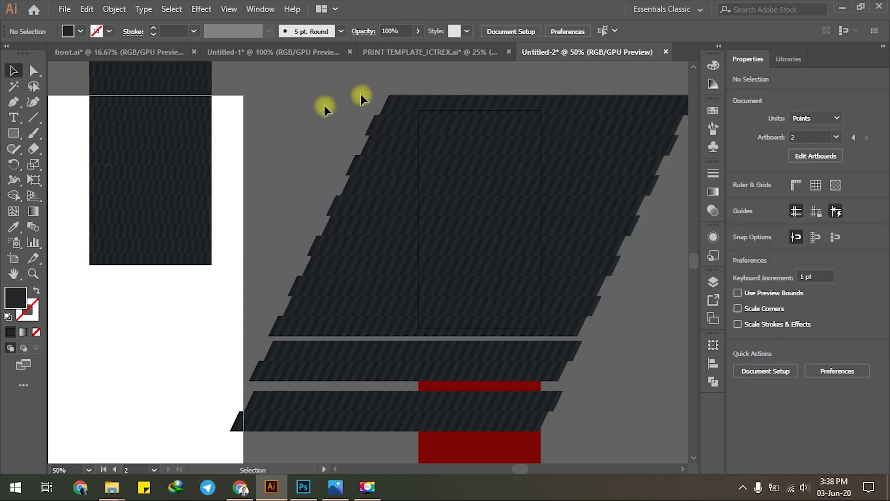
Step: Scale the main pattern block down proportionally to about 928 × 521 pt, keeping its lower edge in place
{"action": "left_click_drag", "start_coordinate": [563, 338], "coordinate": [656, 252]}
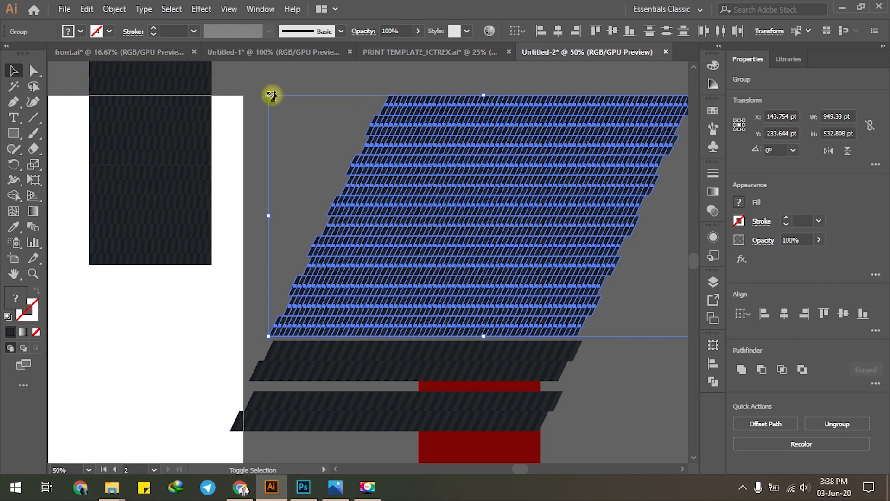
{"action": "left_click_drag", "start_coordinate": [271, 95], "coordinate": [281, 101]}
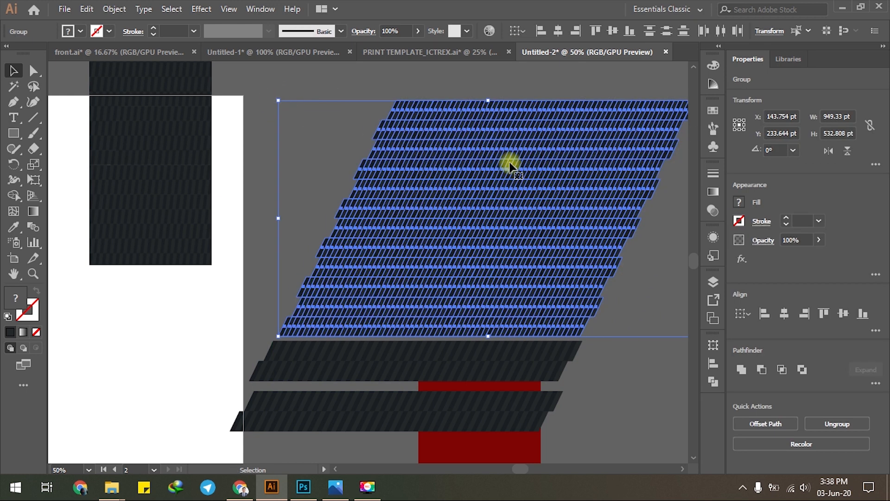
{"action": "left_click", "coordinate": [532, 80]}
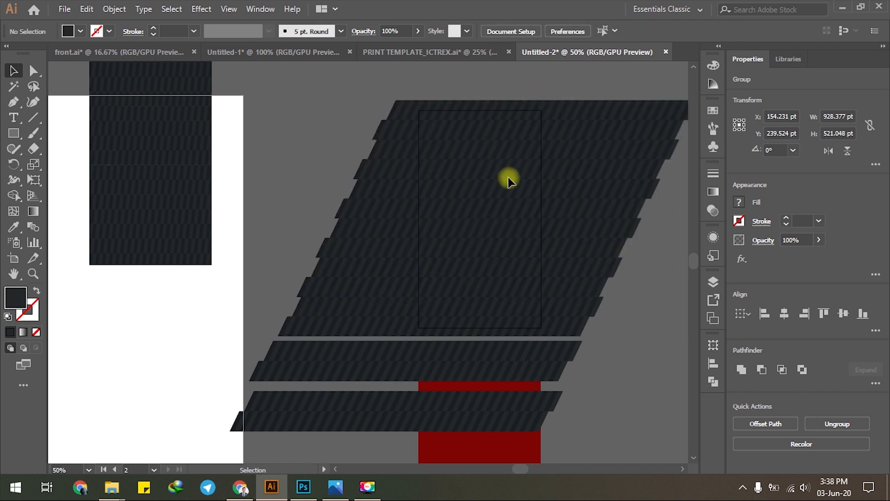
Step: Move the scaled pattern block up so its lower edge aligns with the lower edge of the second artboard
{"action": "left_click", "coordinate": [609, 286]}
{"action": "left_click_drag", "start_coordinate": [516, 173], "coordinate": [518, 95]}
{"action": "left_click", "coordinate": [528, 84]}
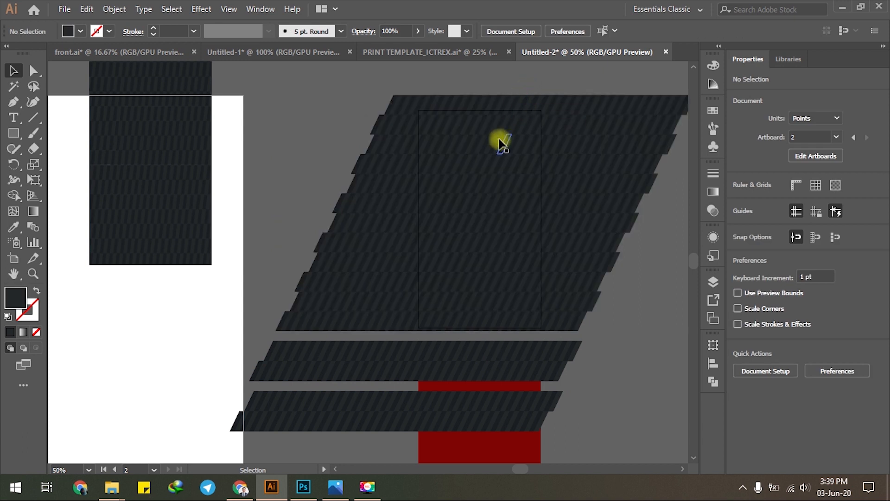
{"action": "left_click_drag", "start_coordinate": [340, 95], "coordinate": [616, 312]}
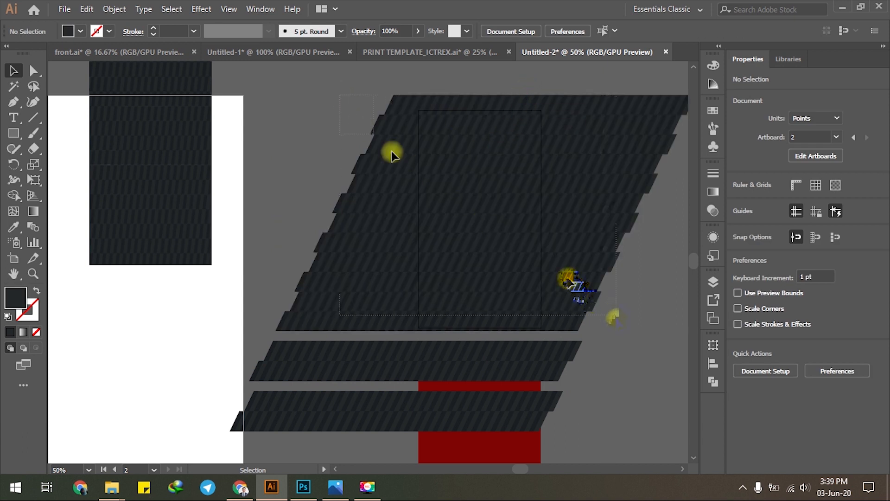
{"action": "left_click_drag", "start_coordinate": [568, 278], "coordinate": [567, 275]}
{"action": "left_click", "coordinate": [552, 86]}
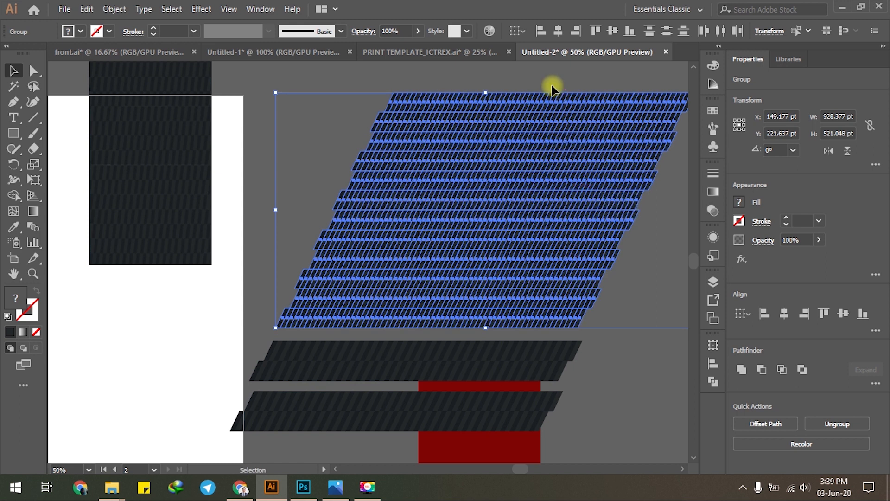
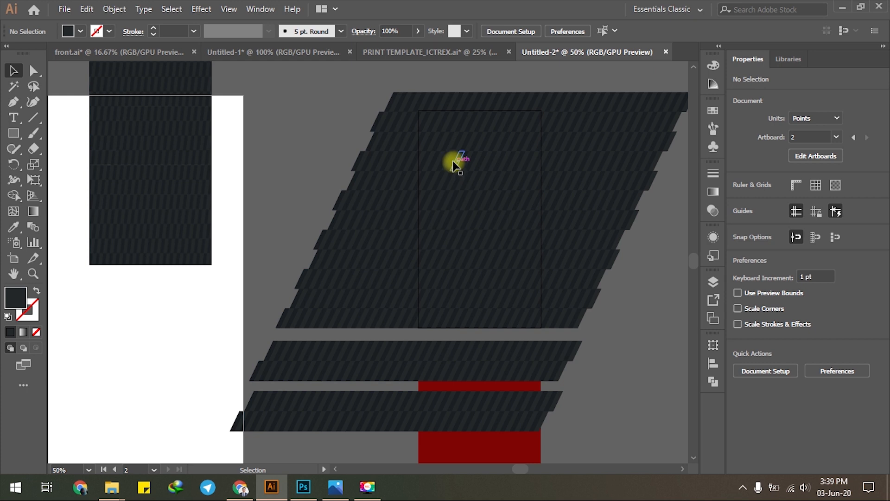
Step: Start an Export As of the document as PNG in the Jersey folder and name the file backpatternw
{"action": "left_click", "coordinate": [64, 8]}
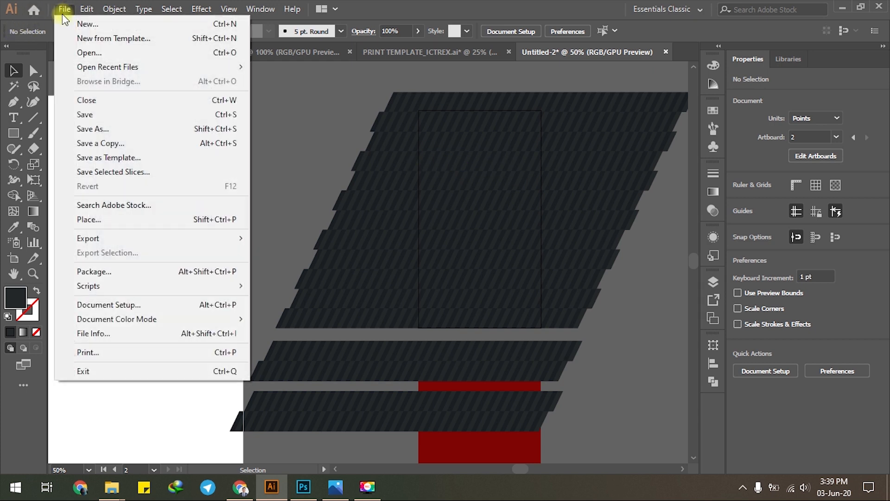
{"action": "mouse_move", "coordinate": [157, 239]}
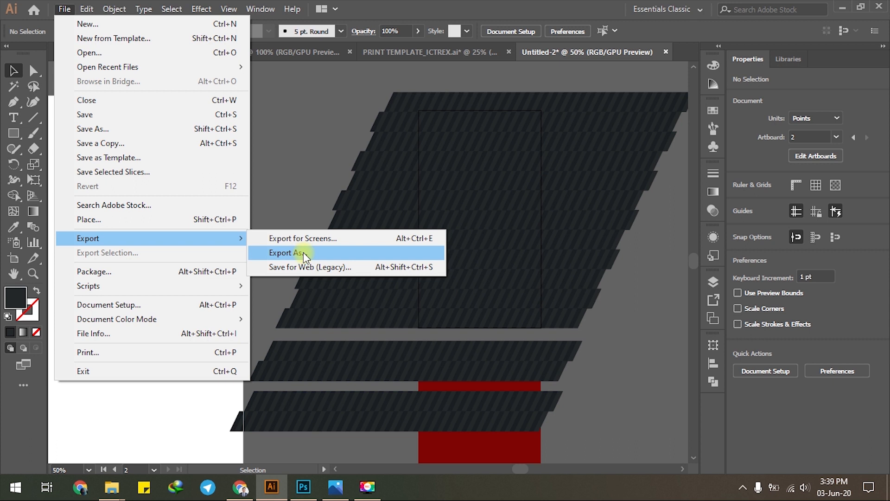
{"action": "left_click", "coordinate": [303, 253]}
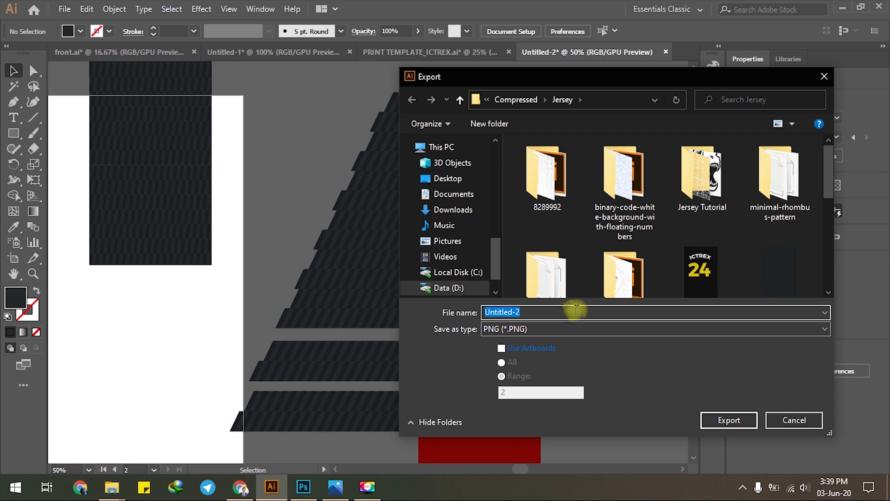
{"action": "type", "text": "ba"}
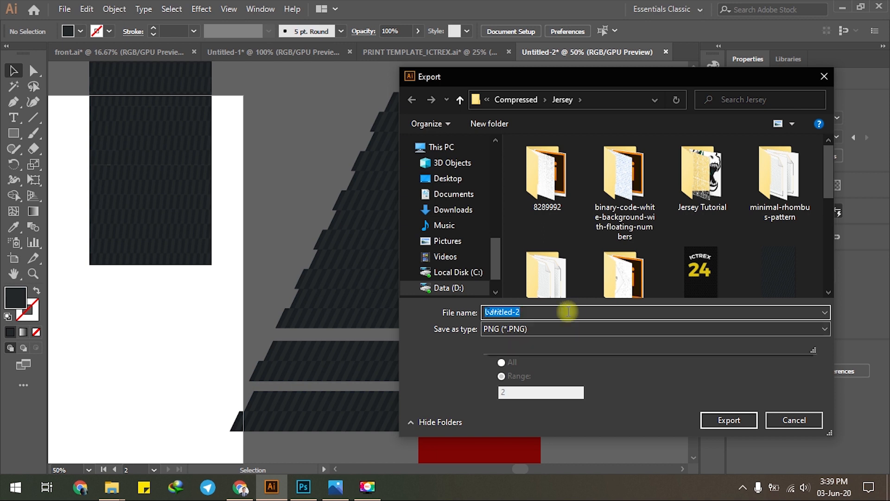
{"action": "type", "text": "kp"}
{"action": "key", "text": "BackSpace"}
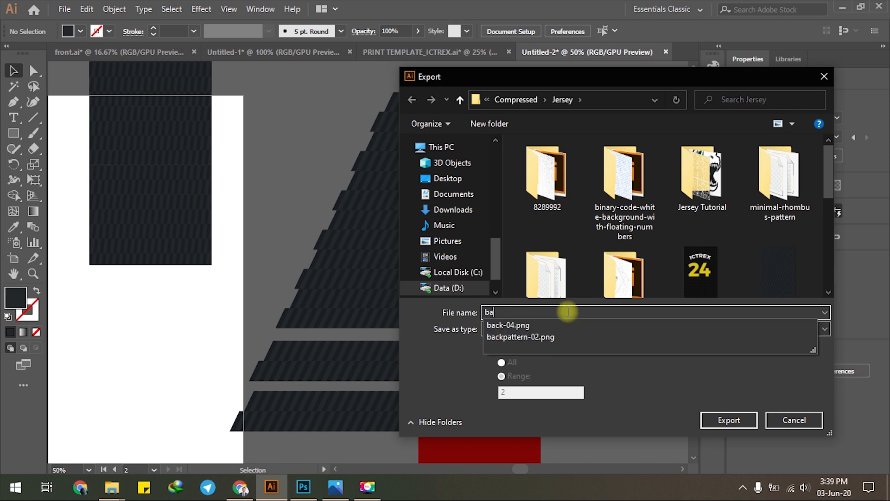
{"action": "type", "text": "ckpatter"}
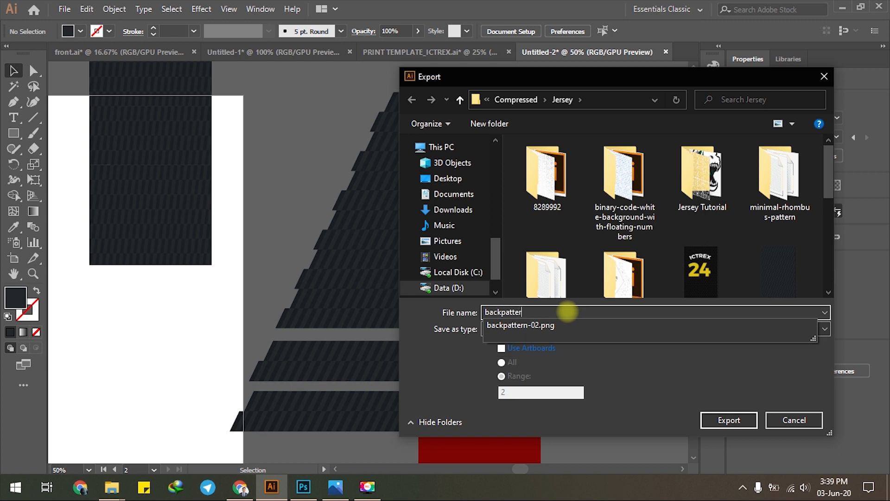
{"action": "type", "text": "nw"}
Step: Limit the PNG export to artboard range 2 using artboards and proceed to the PNG options
{"action": "left_click", "coordinate": [534, 348]}
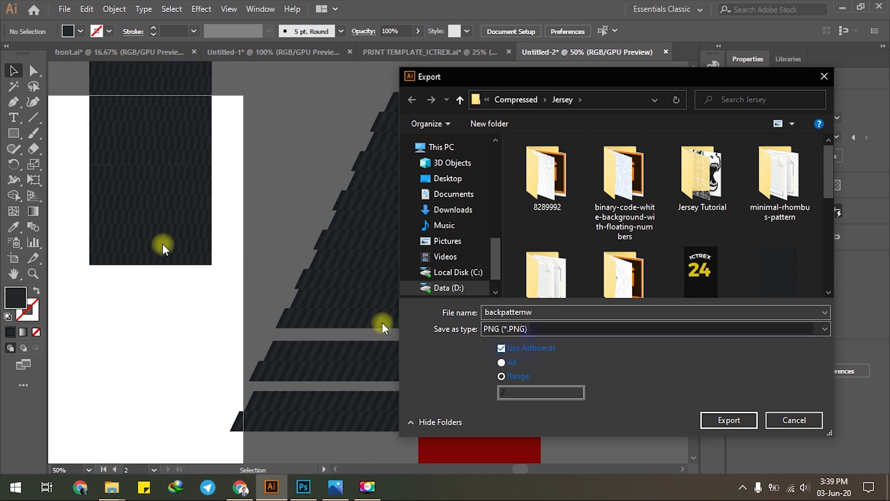
{"action": "left_click_drag", "start_coordinate": [632, 78], "coordinate": [610, 75]}
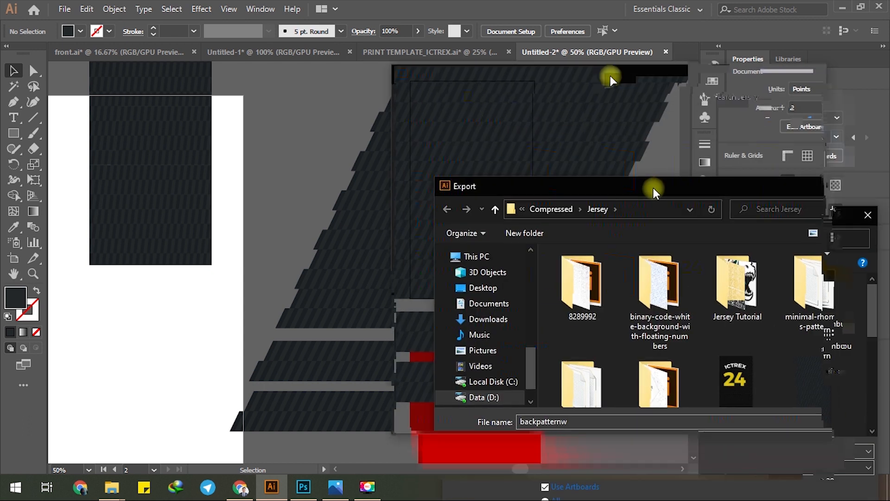
{"action": "left_click", "coordinate": [504, 374]}
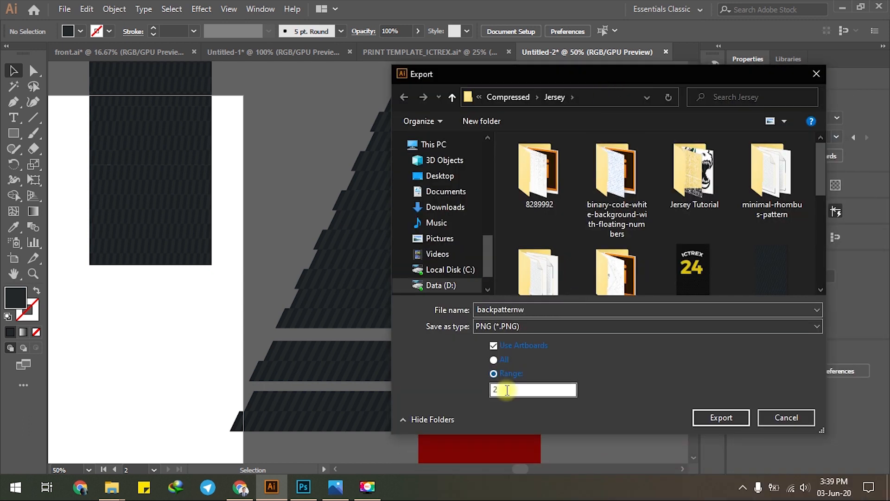
{"action": "left_click", "coordinate": [724, 418]}
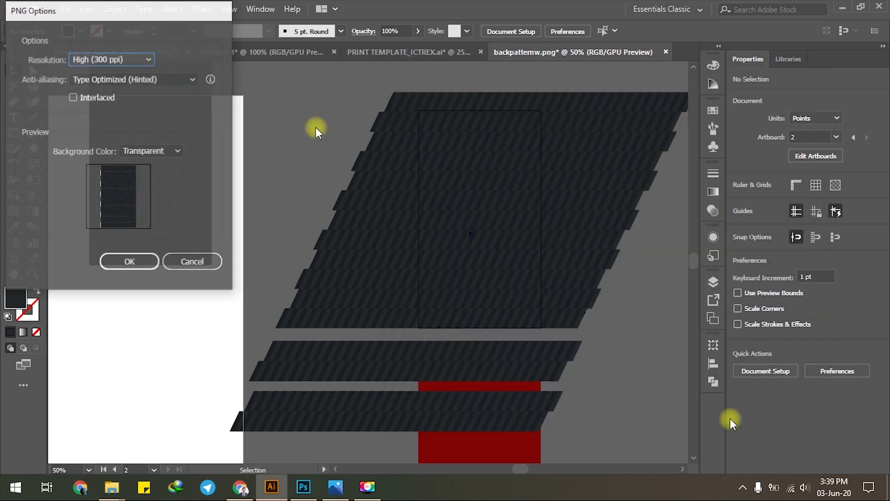
Step: Complete the PNG export at High (300 ppi) with a transparent background
{"action": "left_click", "coordinate": [167, 152]}
{"action": "left_click", "coordinate": [167, 151]}
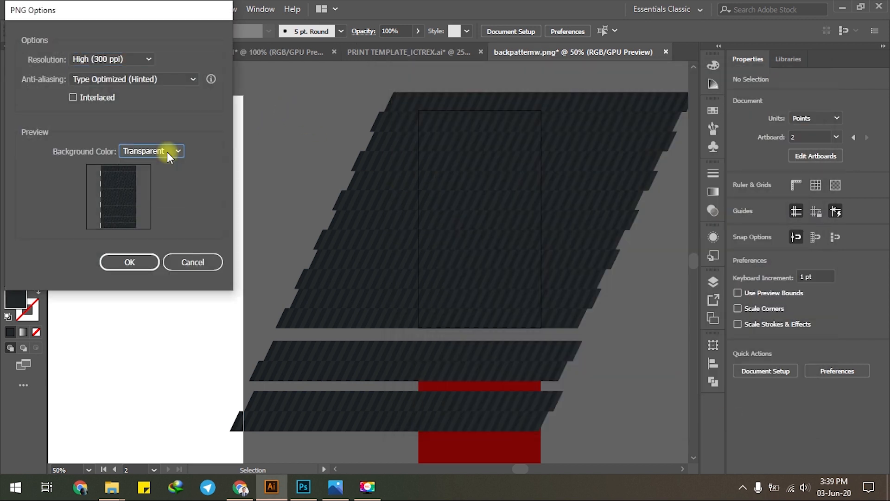
{"action": "left_click", "coordinate": [168, 156]}
{"action": "left_click", "coordinate": [169, 157]}
{"action": "left_click", "coordinate": [129, 262]}
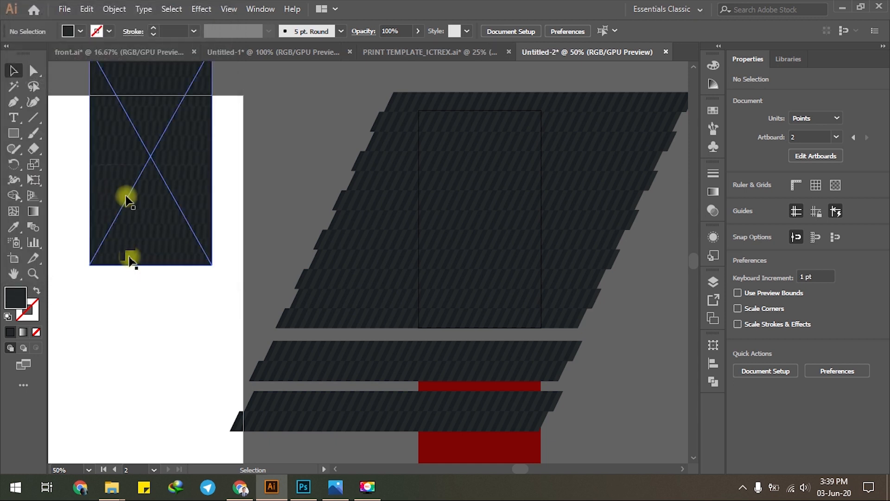
Step: Switch to the Jersey Tutorial window in File Explorer and go back to the Jersey folder holding the exported images
{"action": "key", "text": "alt+Tab"}
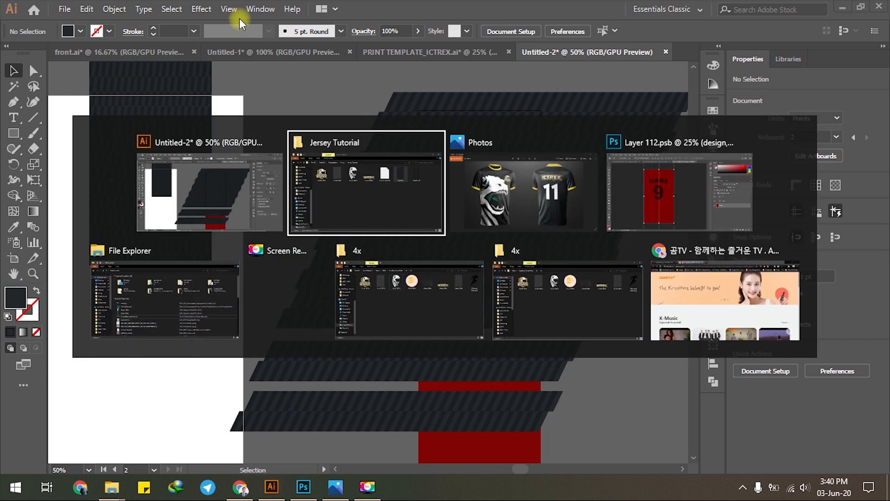
{"action": "key", "text": "alt+Tab"}
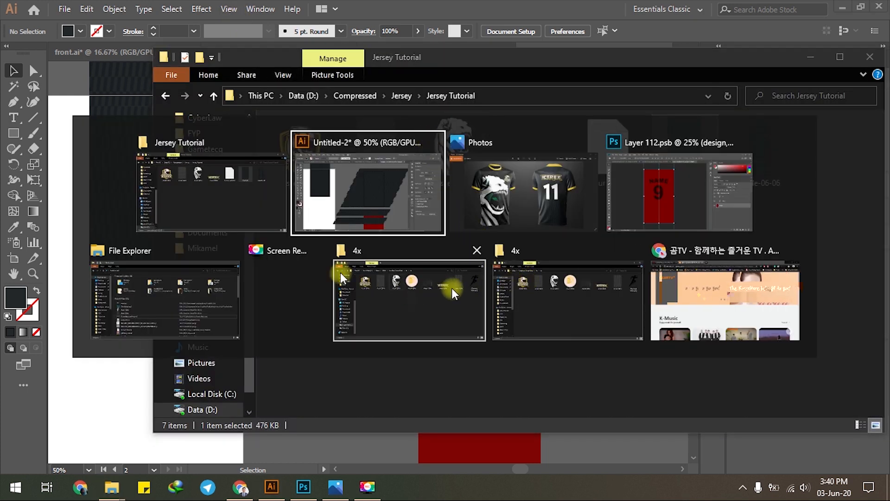
{"action": "left_click", "coordinate": [262, 213]}
{"action": "key", "text": "alt+Left"}
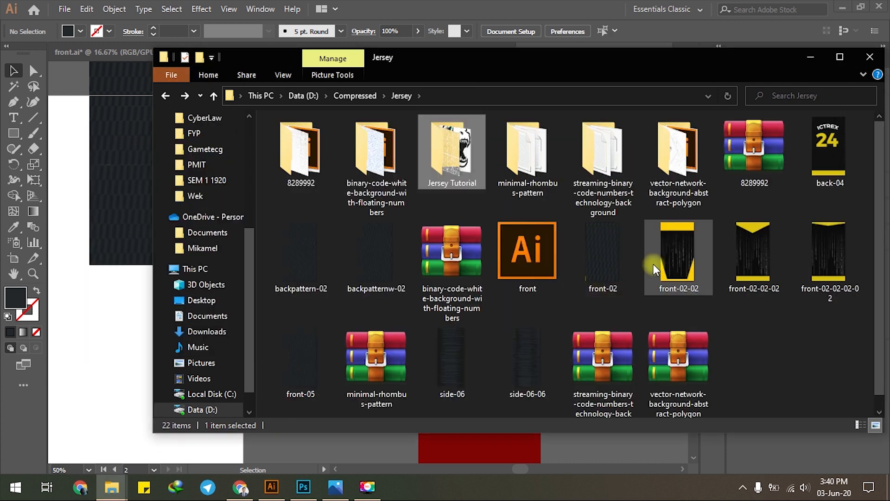
Step: Preview the exported backpatternw-02 image from the Jersey folder and close the preview
{"action": "left_click", "coordinate": [731, 352]}
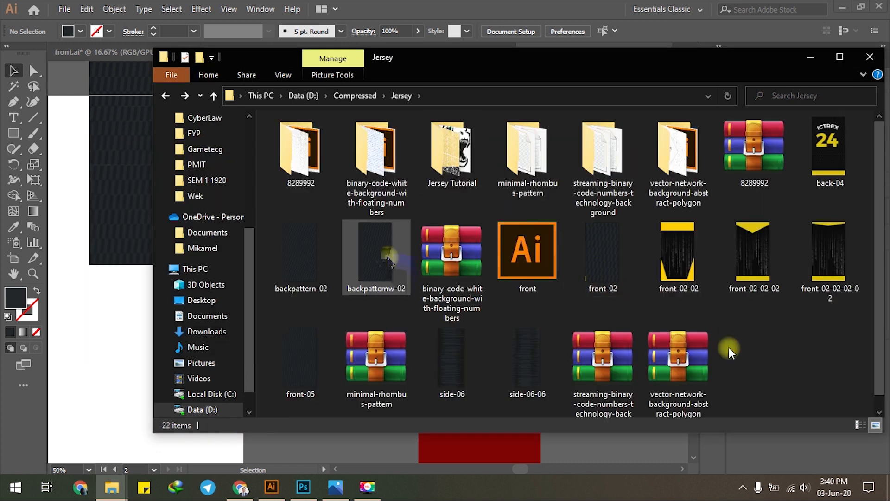
{"action": "left_click", "coordinate": [388, 261]}
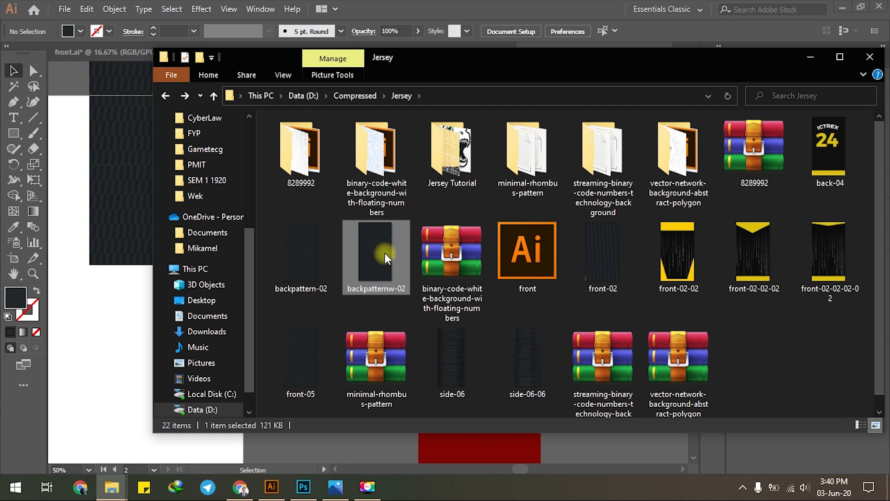
{"action": "double_click", "coordinate": [389, 258]}
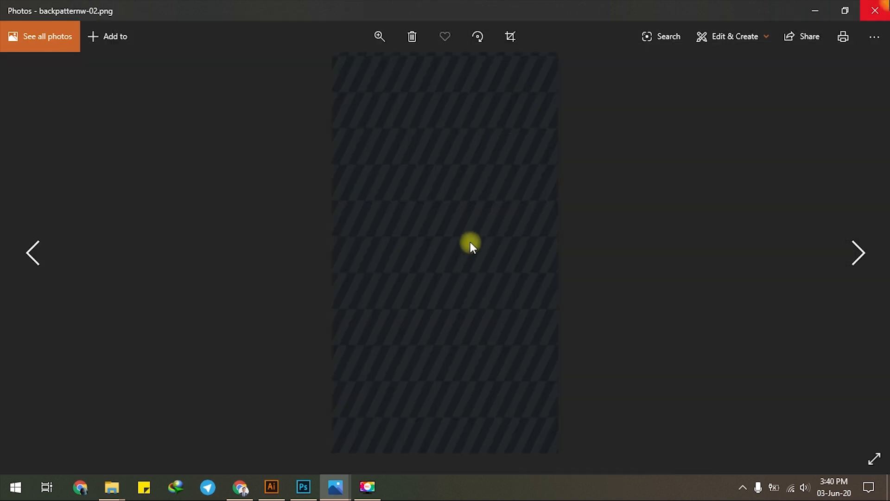
{"action": "left_click", "coordinate": [876, 10]}
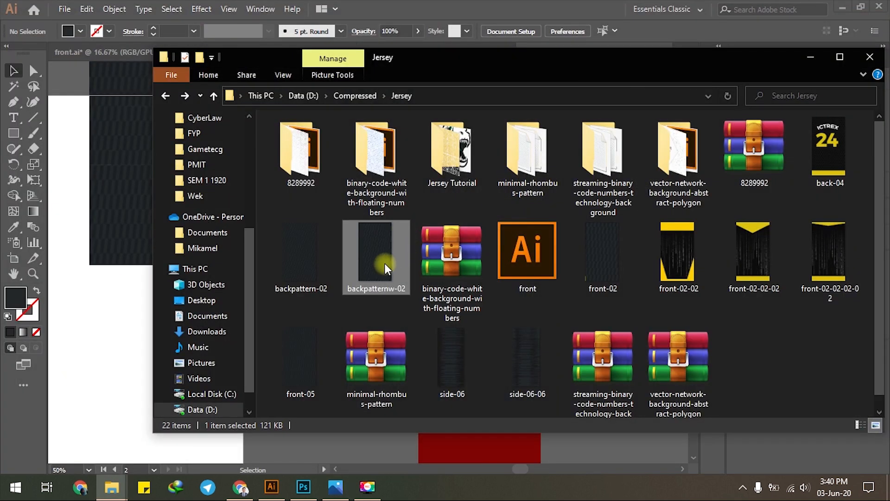
Step: Switch to Photoshop and place backpatternw-02 from the Jersey folder over the red design in Layer 112.psb, filling the canvas
{"action": "left_click_drag", "start_coordinate": [391, 276], "coordinate": [390, 251]}
{"action": "key", "text": "alt+Tab"}
{"action": "key", "text": "alt+Tab"}
{"action": "key", "text": "alt+Tab"}
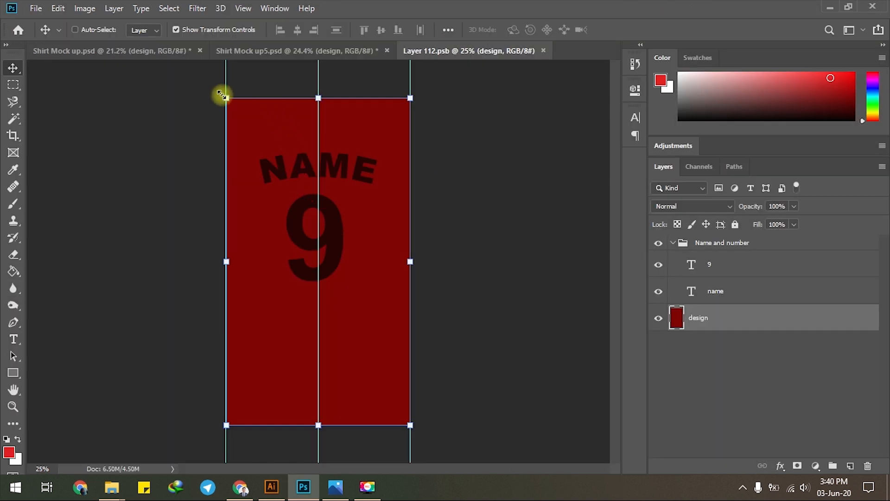
{"action": "key", "text": "alt+Tab"}
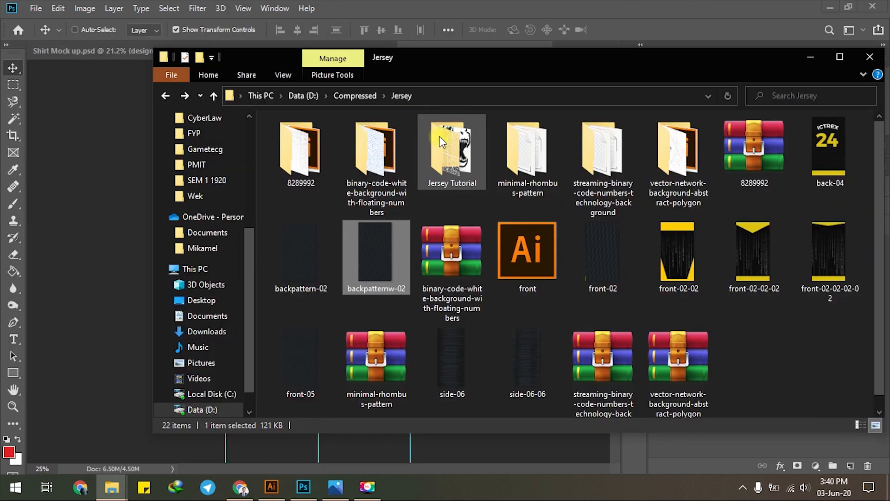
{"action": "left_click_drag", "start_coordinate": [381, 249], "coordinate": [362, 227]}
{"action": "key", "text": "alt+Tab"}
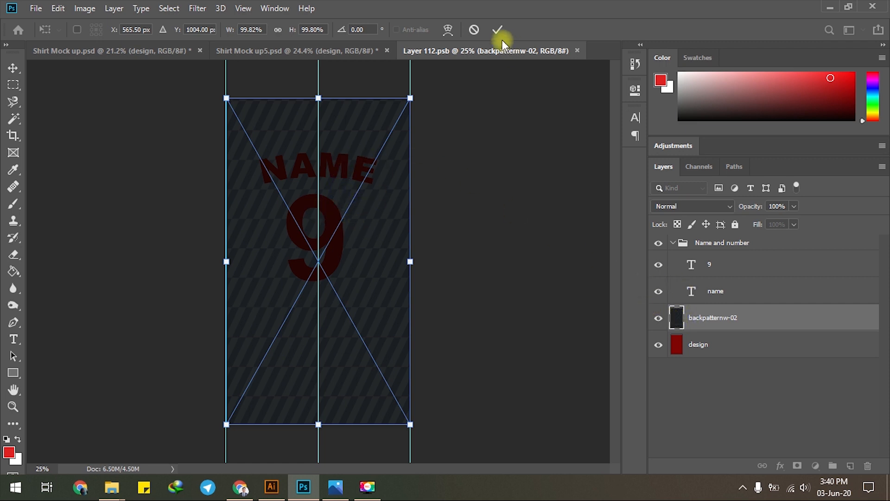
{"action": "left_click", "coordinate": [492, 32]}
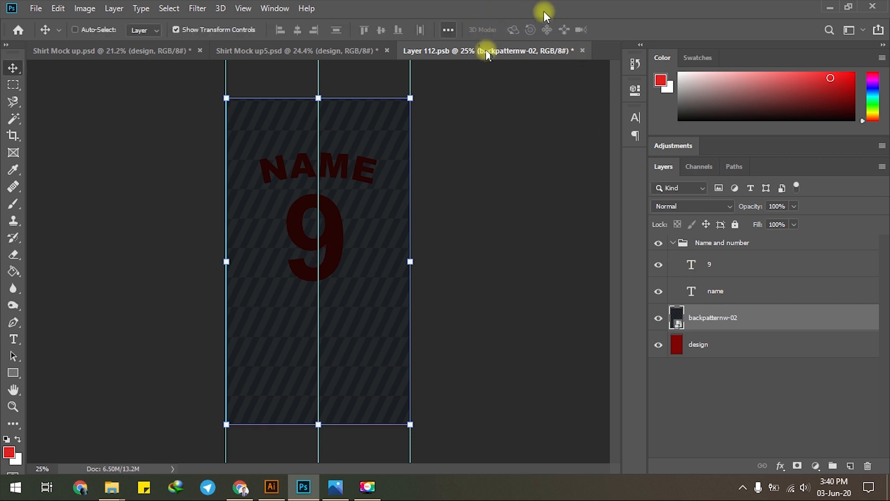
Step: Recolour the number 9 text to white (ffffff) and commit the text edit
{"action": "left_click_drag", "start_coordinate": [658, 240], "coordinate": [690, 266]}
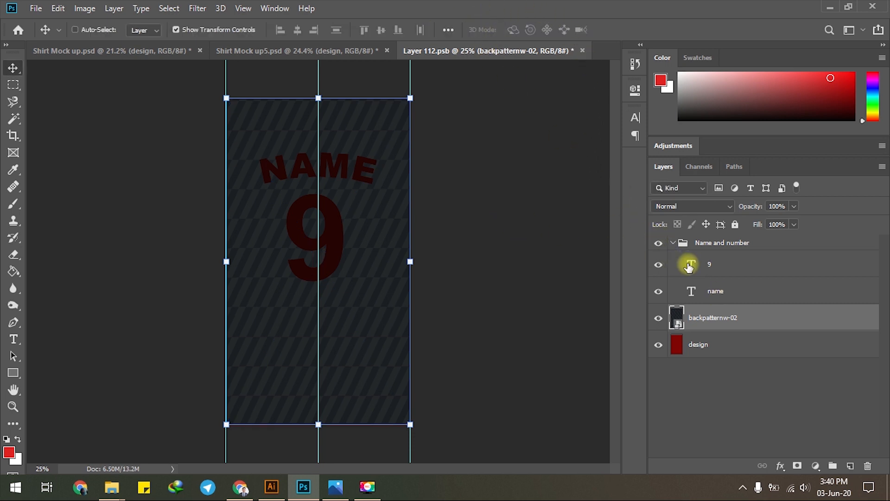
{"action": "double_click", "coordinate": [690, 265]}
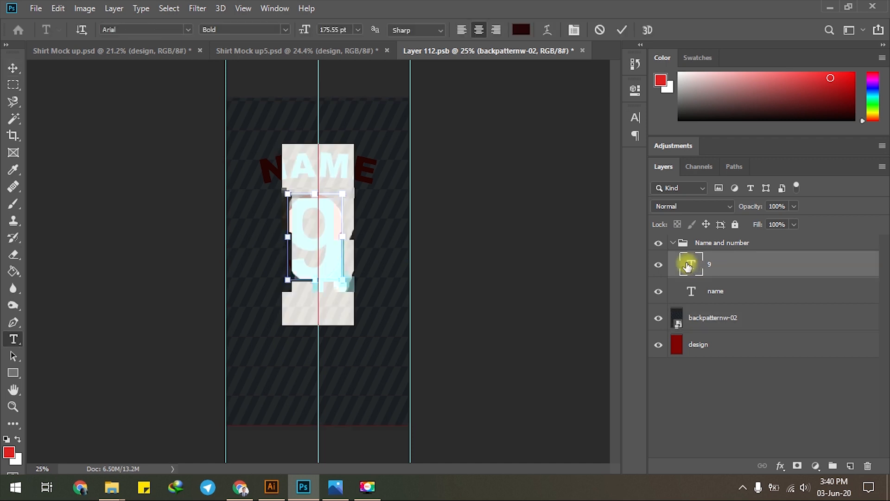
{"action": "key", "text": "ctrl+a"}
{"action": "left_click", "coordinate": [521, 30]}
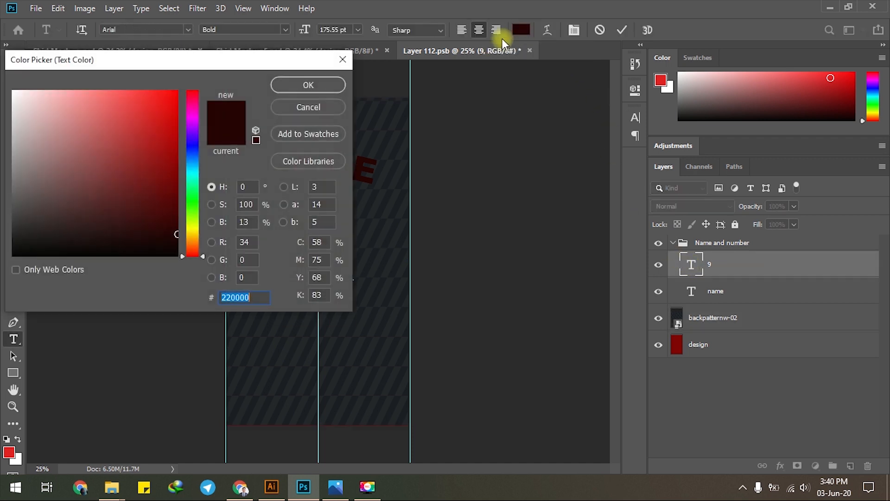
{"action": "left_click_drag", "start_coordinate": [125, 95], "coordinate": [4, 91]}
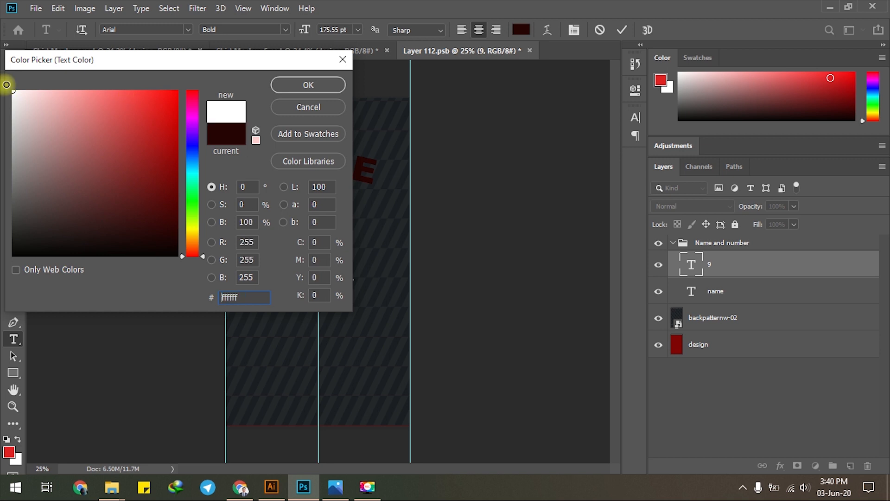
{"action": "left_click", "coordinate": [302, 84]}
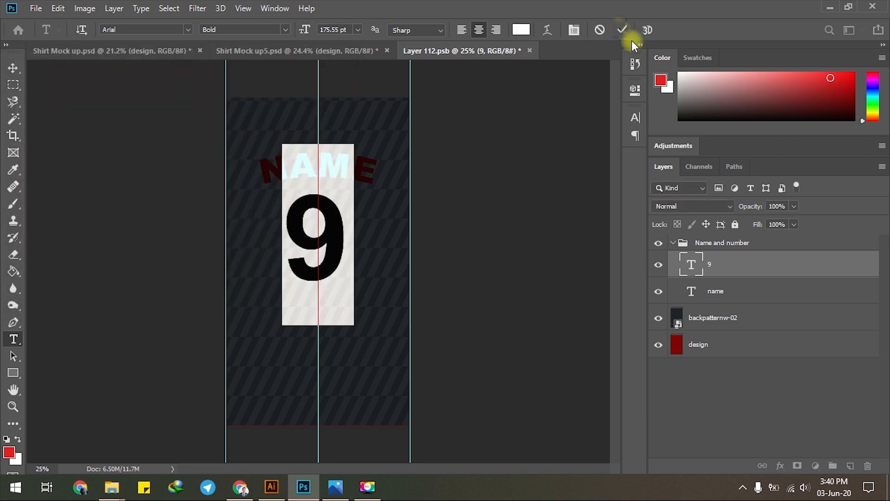
{"action": "left_click", "coordinate": [619, 28]}
{"action": "key", "text": "v"}
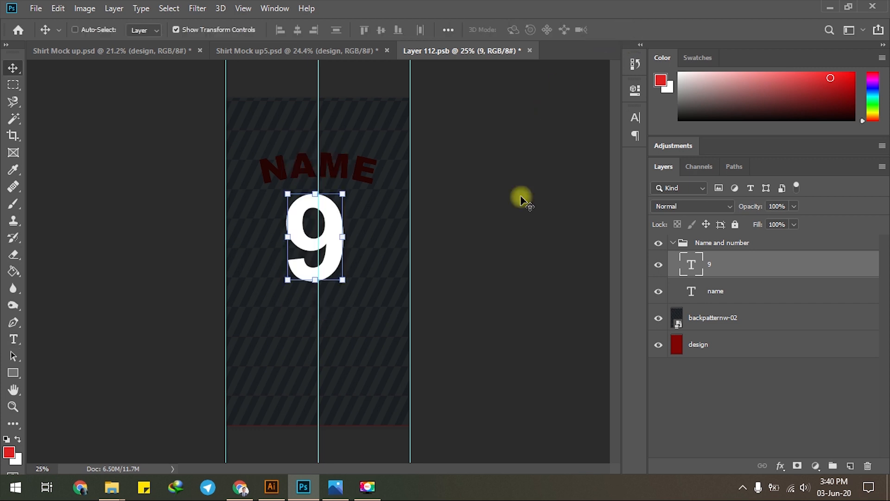
Step: Close the name text without editing it and hide the name layer
{"action": "double_click", "coordinate": [694, 291]}
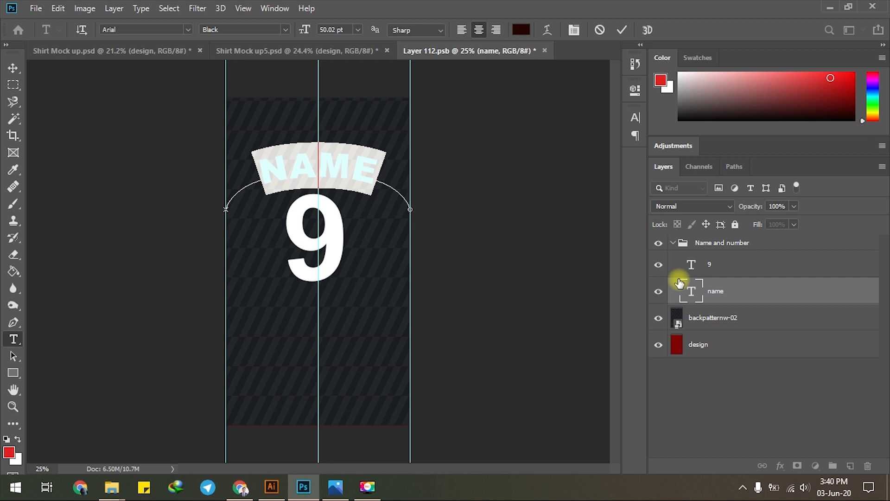
{"action": "left_click", "coordinate": [622, 30]}
{"action": "key", "text": "v"}
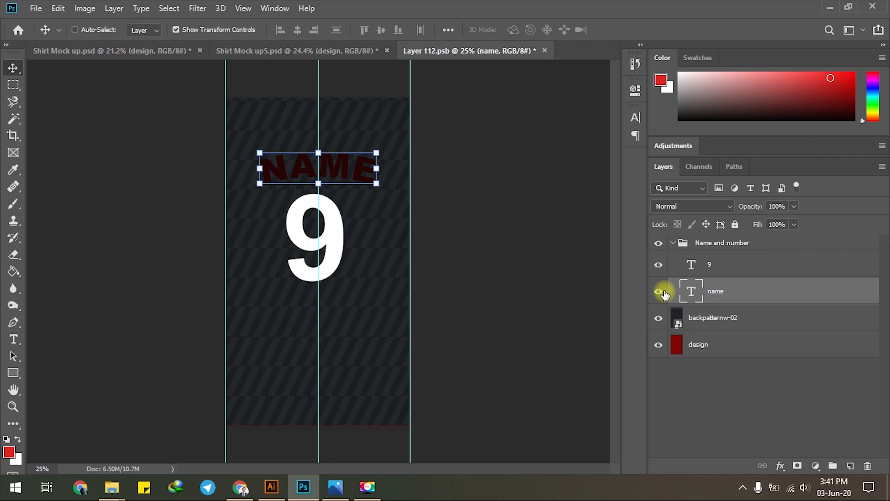
{"action": "left_click", "coordinate": [663, 292]}
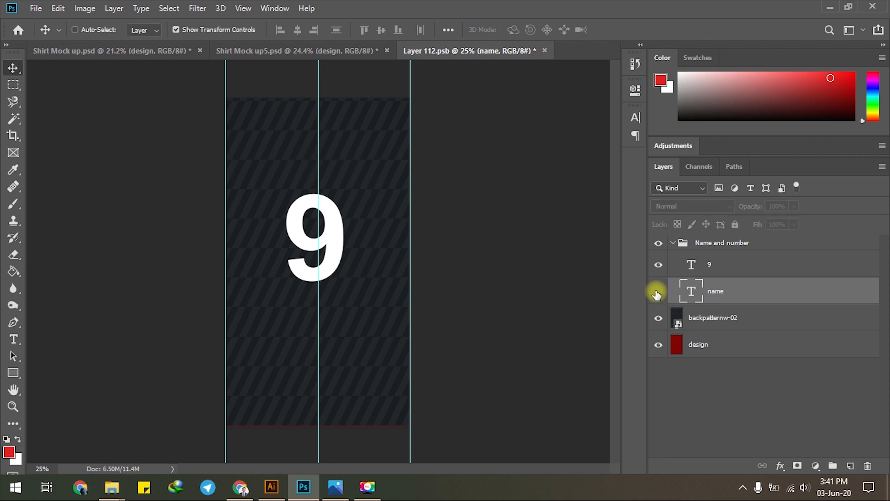
{"action": "left_click", "coordinate": [692, 294]}
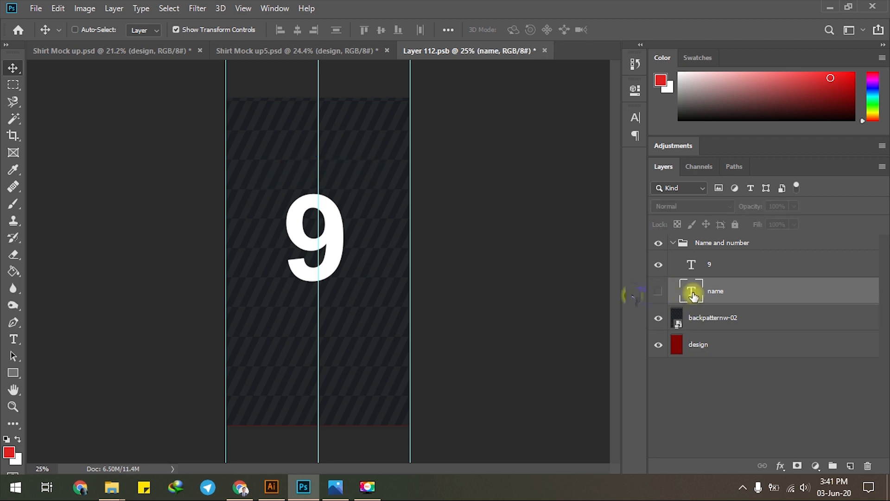
Step: Move the number 9 straight down about 0.16 in and deselect its layer
{"action": "left_click", "coordinate": [712, 264]}
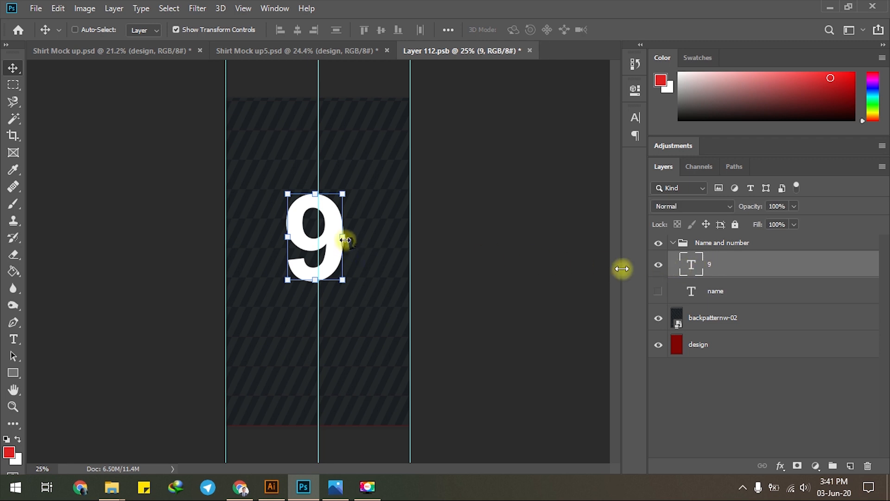
{"action": "left_click_drag", "start_coordinate": [340, 237], "coordinate": [332, 247]}
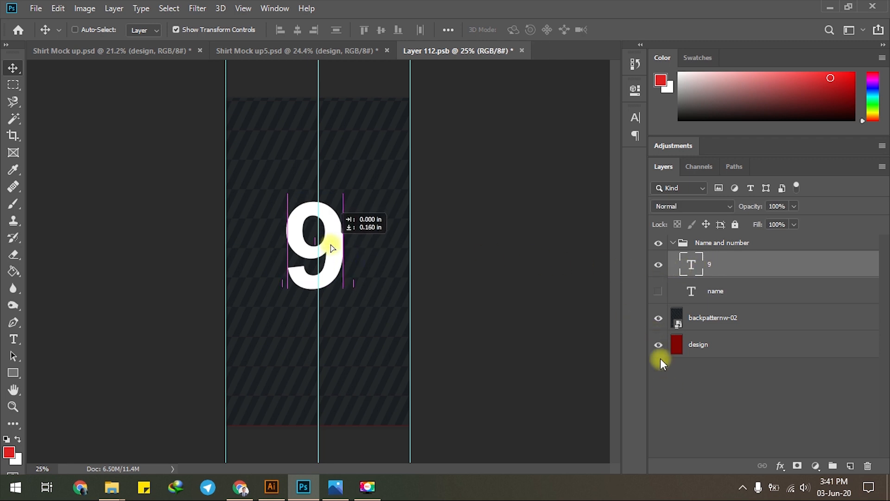
{"action": "left_click", "coordinate": [672, 391]}
Step: Place the ICTREX logo Asset 6@4x from the Jersey Tutorial folder above the number 9 and scale it narrower than the canvas
{"action": "key", "text": "alt+Tab"}
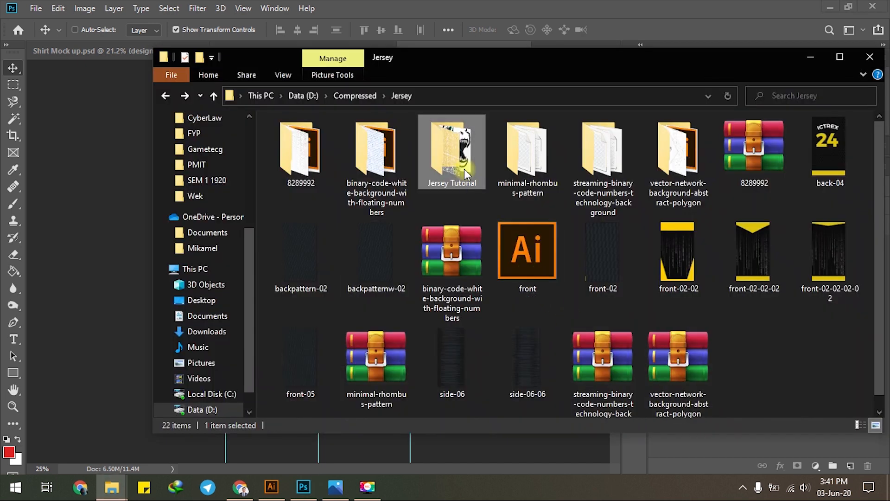
{"action": "double_click", "coordinate": [464, 168]}
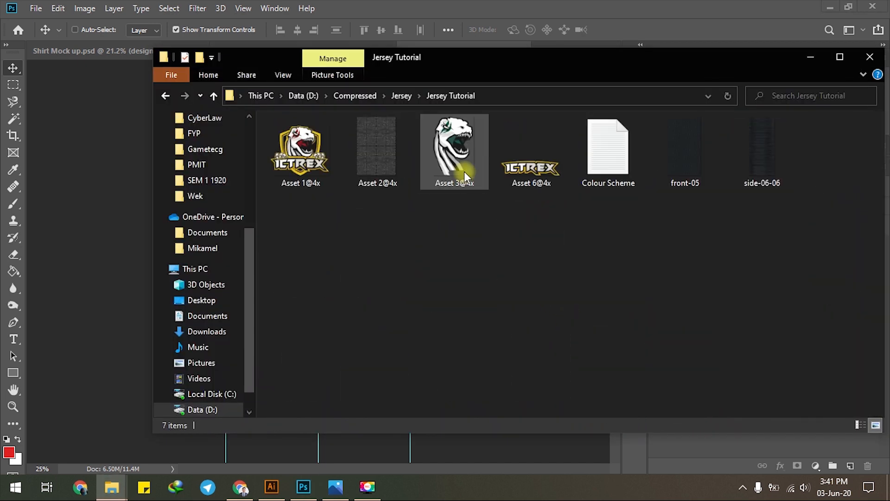
{"action": "left_click", "coordinate": [525, 166]}
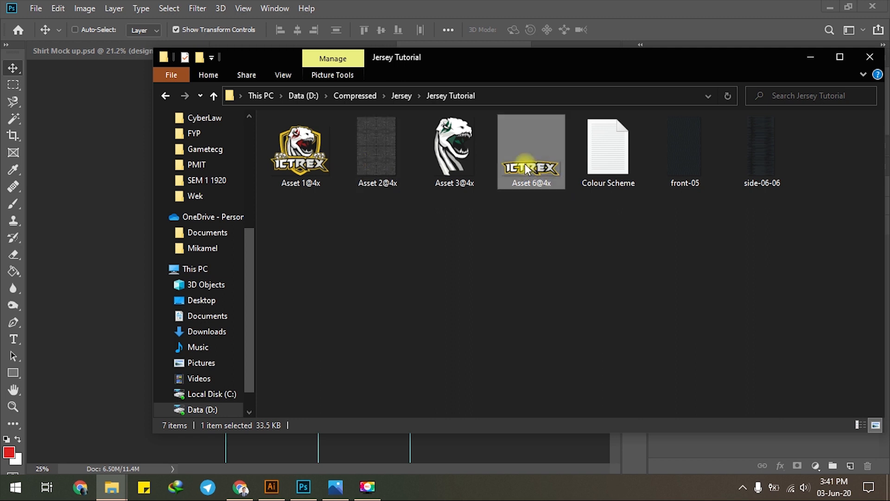
{"action": "left_click_drag", "start_coordinate": [532, 162], "coordinate": [358, 177]}
{"action": "key", "text": "alt+Tab"}
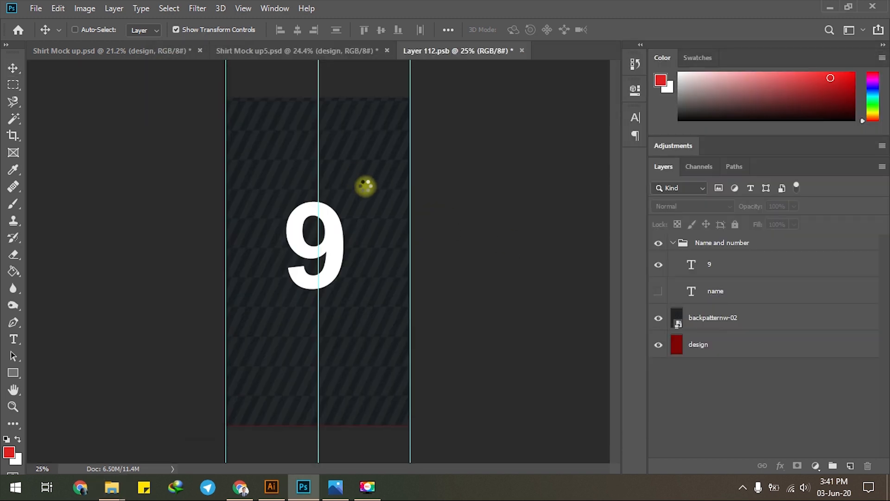
{"action": "left_click_drag", "start_coordinate": [370, 242], "coordinate": [370, 149]}
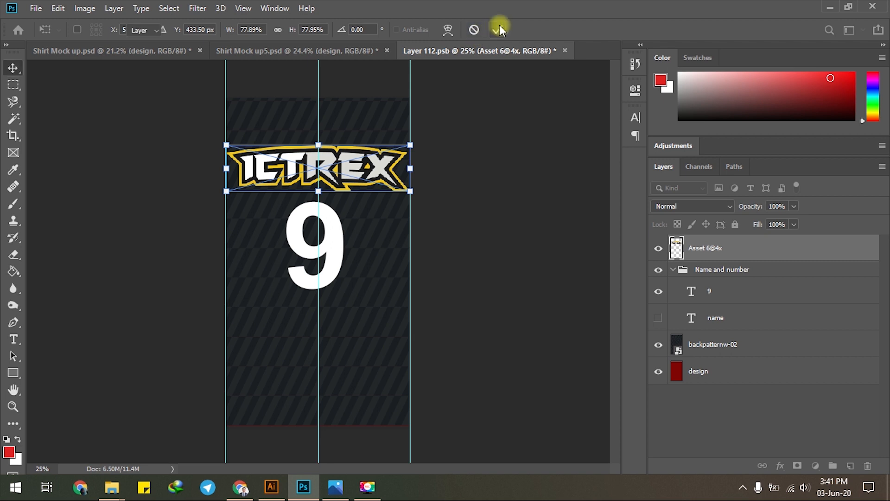
{"action": "left_click", "coordinate": [498, 28]}
{"action": "left_click_drag", "start_coordinate": [410, 145], "coordinate": [358, 164]}
{"action": "left_click", "coordinate": [498, 29]}
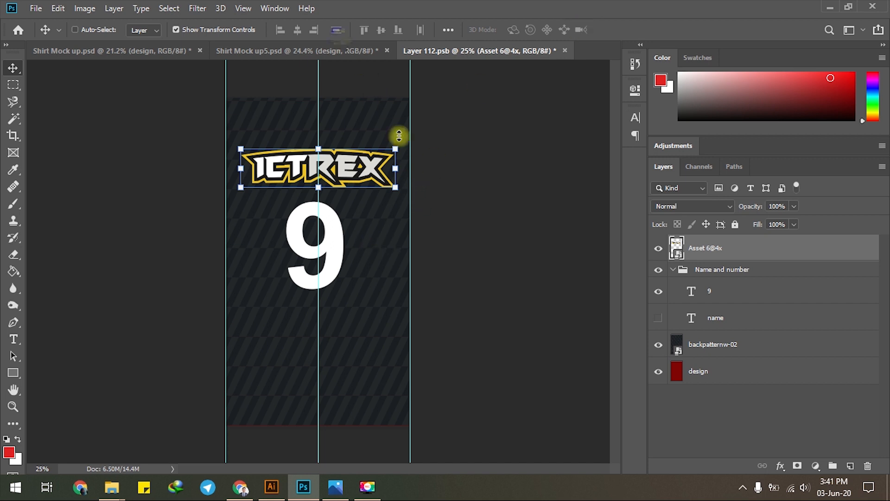
Step: Save the Layer 112.psb back design and view the jersey back in Shirt Mock up5.psd
{"action": "left_click", "coordinate": [33, 8]}
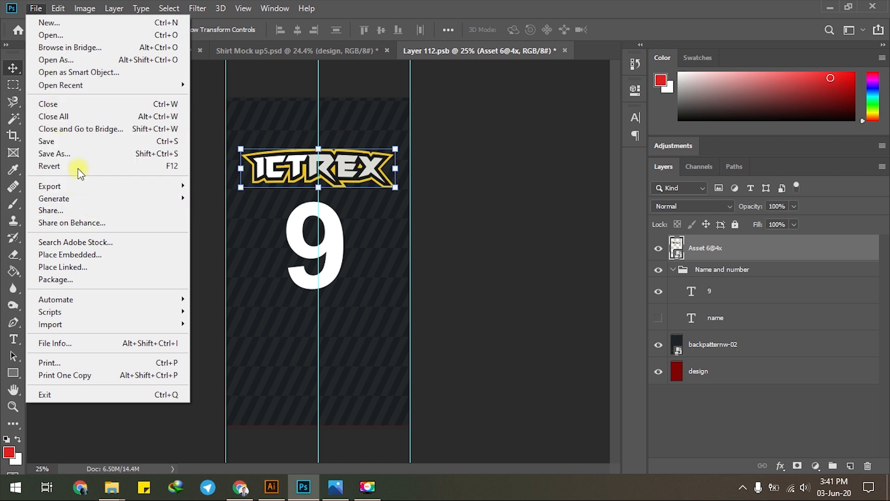
{"action": "left_click", "coordinate": [74, 144]}
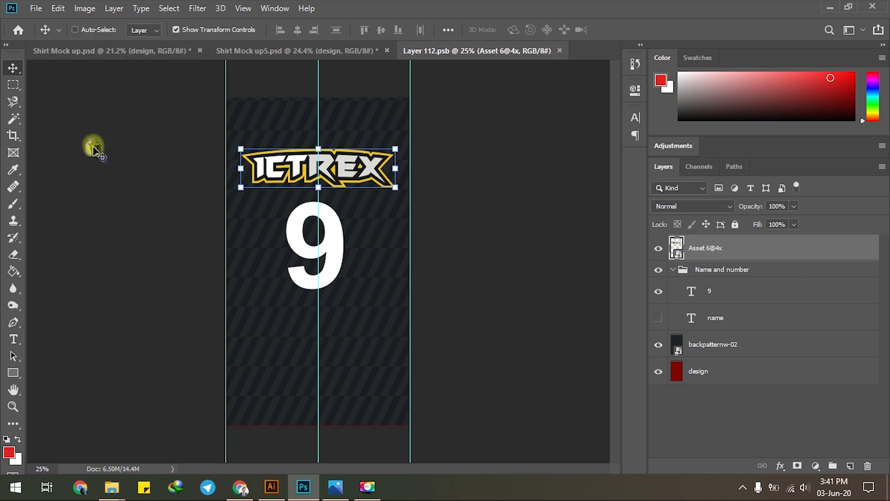
{"action": "left_click", "coordinate": [330, 45]}
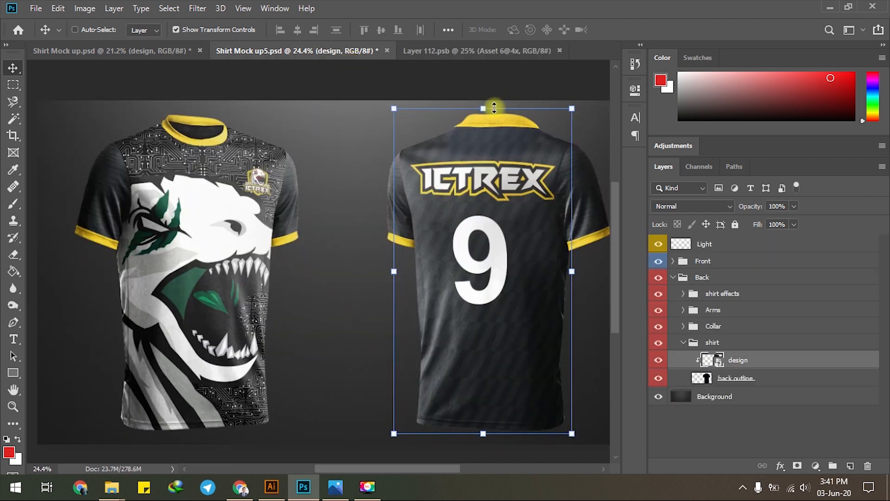
Step: Back in Layer 112.psb, scale the ICTREX logo to about 55% and centre it on the vertical guide just above the number
{"action": "left_click", "coordinate": [487, 53]}
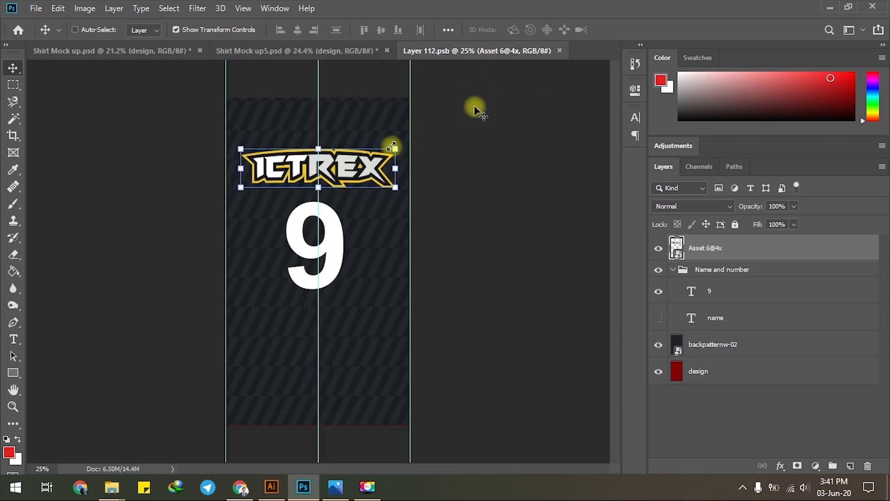
{"action": "left_click_drag", "start_coordinate": [393, 148], "coordinate": [371, 154]}
{"action": "left_click_drag", "start_coordinate": [351, 155], "coordinate": [360, 156]}
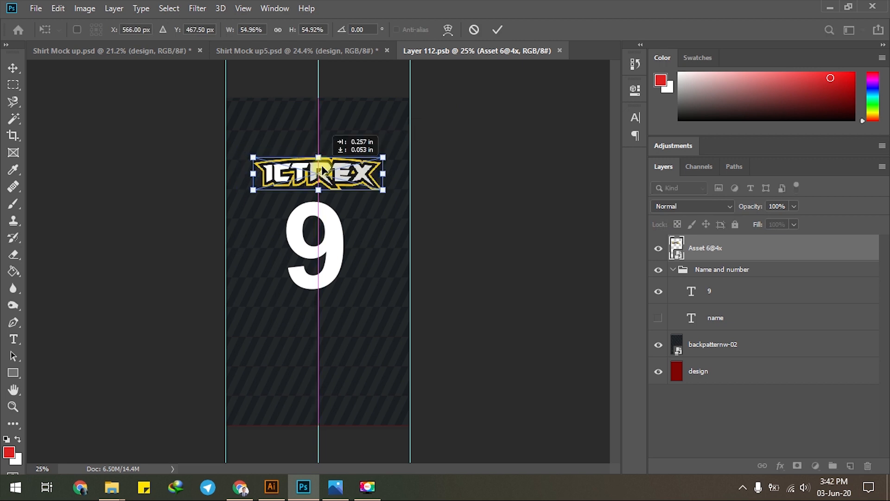
{"action": "left_click", "coordinate": [497, 29]}
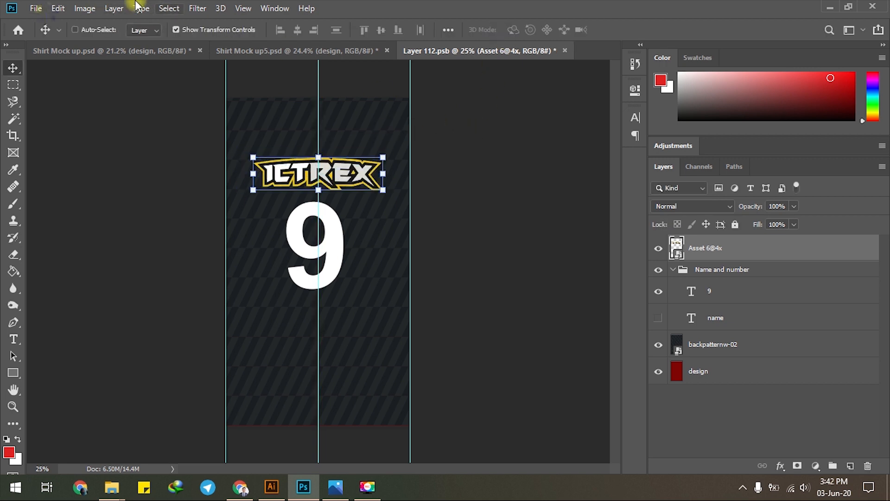
Step: Save the resized logo in Layer 112.psb and return to Shirt Mock up5.psd to check the back
{"action": "left_click", "coordinate": [56, 7]}
{"action": "mouse_move", "coordinate": [36, 7]}
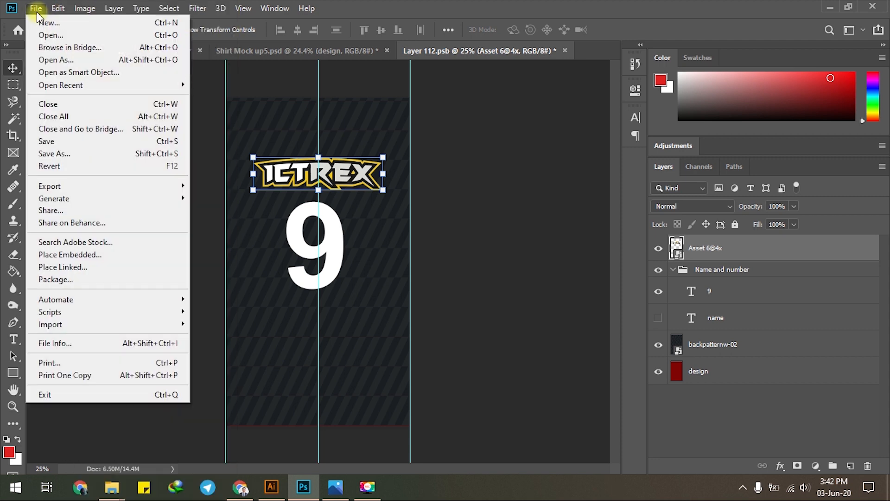
{"action": "left_click", "coordinate": [48, 141]}
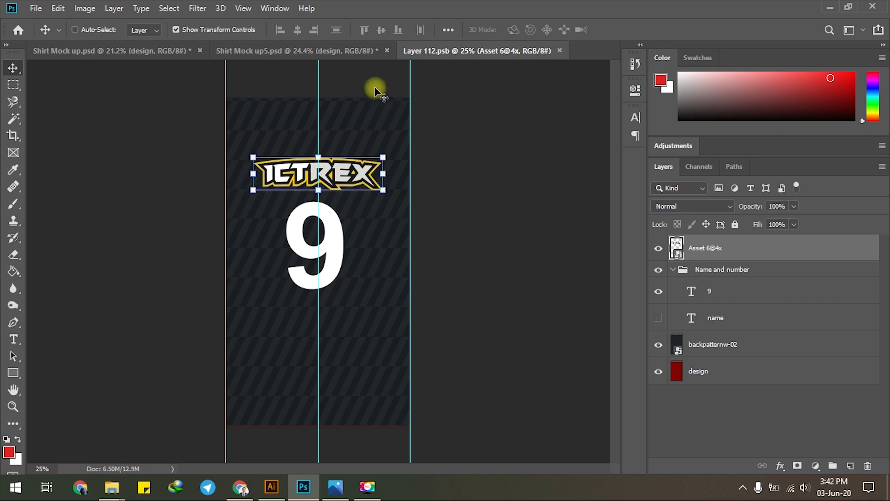
{"action": "left_click", "coordinate": [357, 55]}
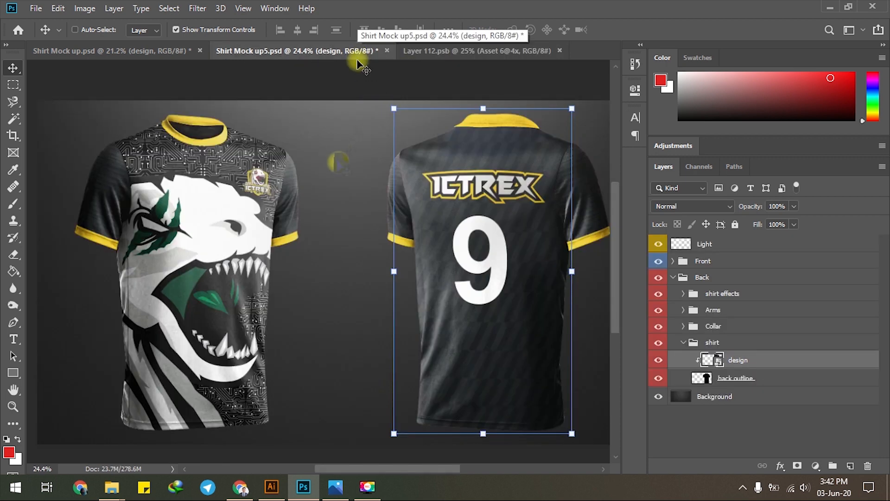
Step: Turn off the transform controls to view both sides of the jersey mockup without the bounding box
{"action": "scroll", "coordinate": [338, 160], "scroll_direction": "down", "scroll_amount": 1, "text": "alt"}
{"action": "scroll", "coordinate": [341, 164], "scroll_direction": "down", "scroll_amount": 1, "text": "alt"}
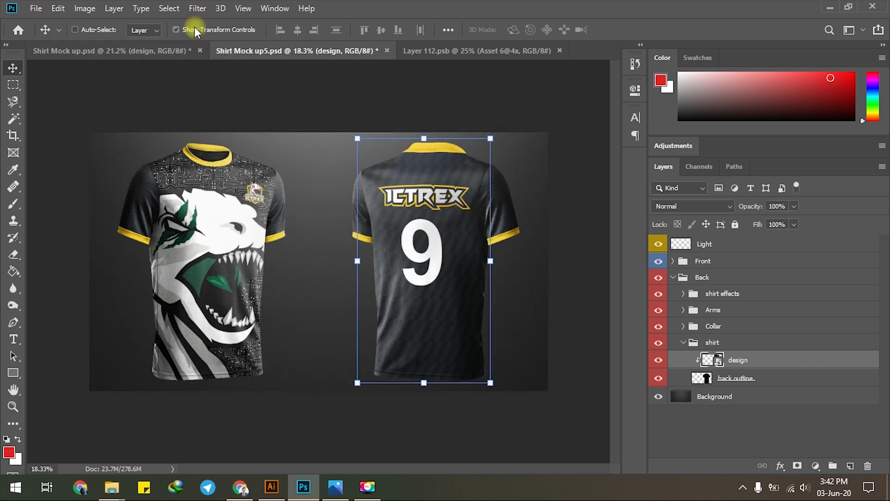
{"action": "left_click", "coordinate": [176, 30]}
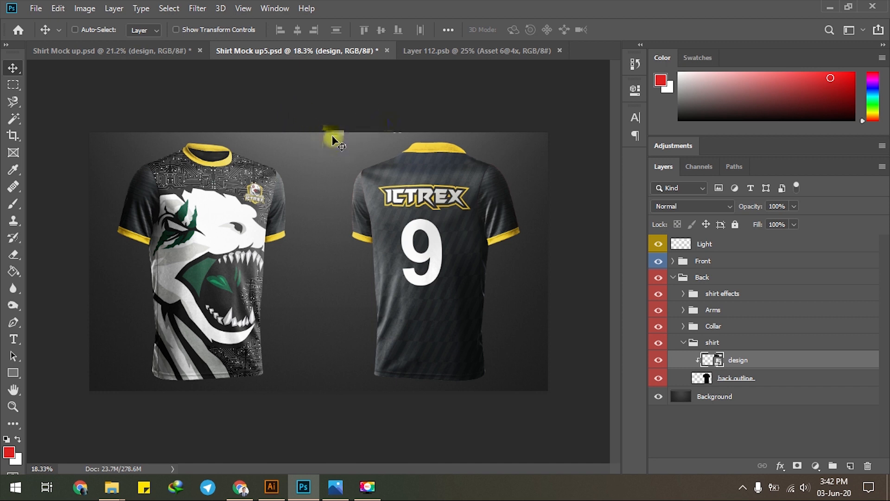
Step: Examine the ICTREX crest on the front chest up close and compare the whole jersey with the version in Shirt Mock up.psd
{"action": "scroll", "coordinate": [254, 197], "scroll_direction": "down", "scroll_amount": 1}
{"action": "scroll", "coordinate": [255, 198], "scroll_direction": "up", "scroll_amount": 5}
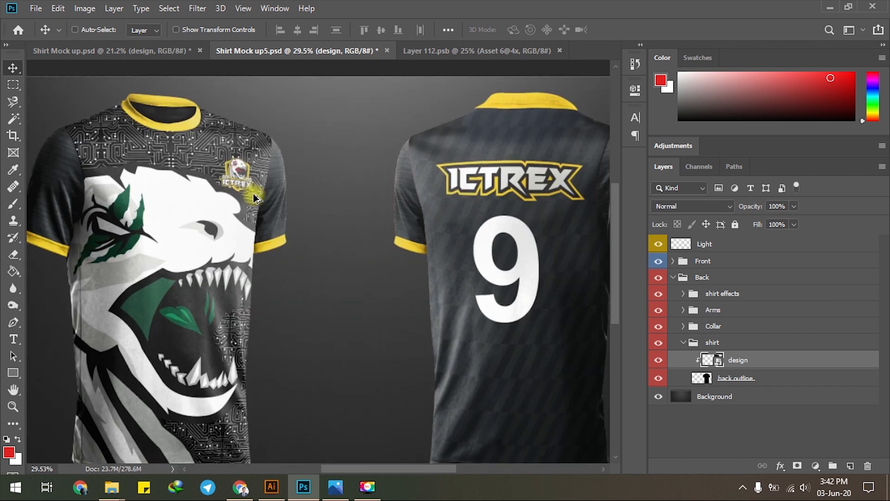
{"action": "scroll", "coordinate": [258, 200], "scroll_direction": "down", "scroll_amount": 3}
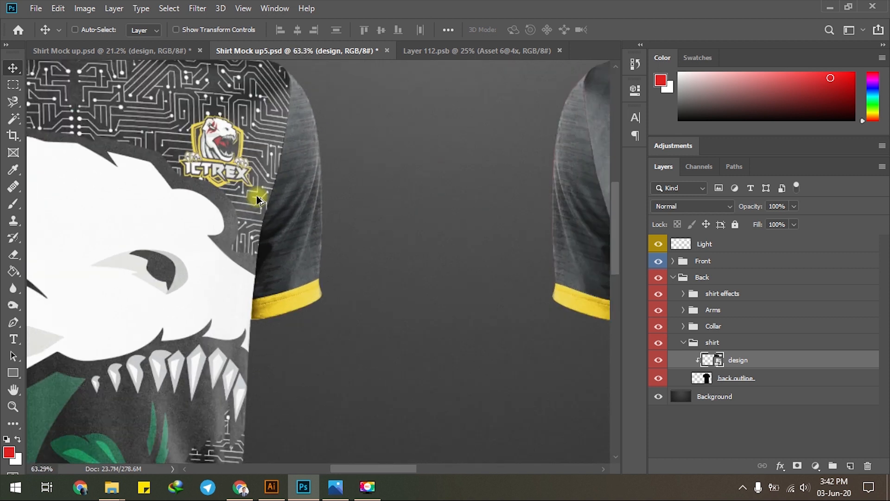
{"action": "scroll", "coordinate": [258, 199], "scroll_direction": "down", "scroll_amount": 1}
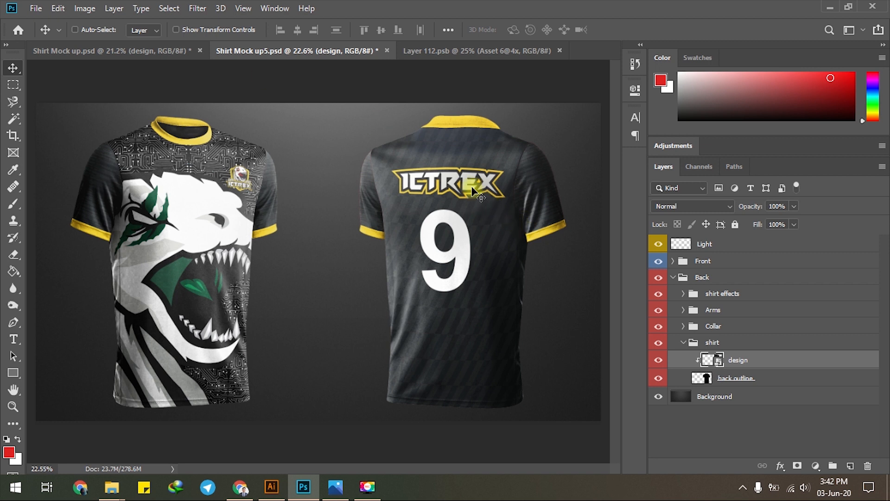
{"action": "left_click", "coordinate": [147, 46]}
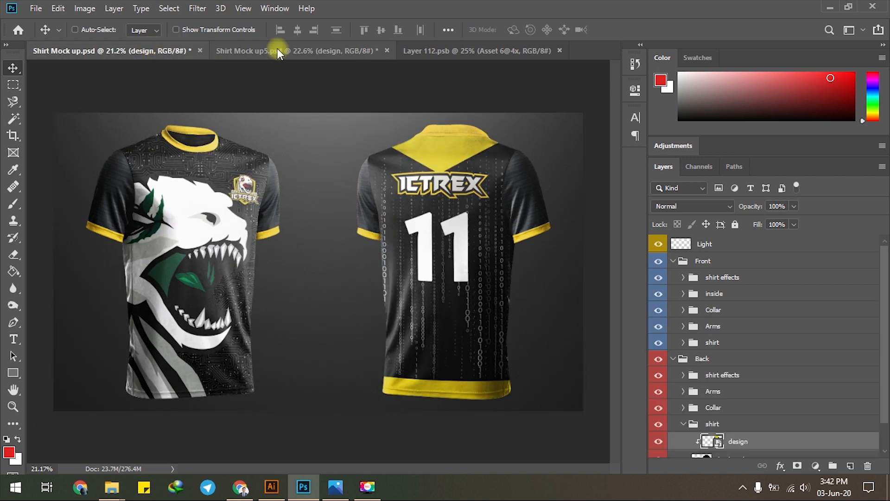
{"action": "left_click", "coordinate": [154, 48]}
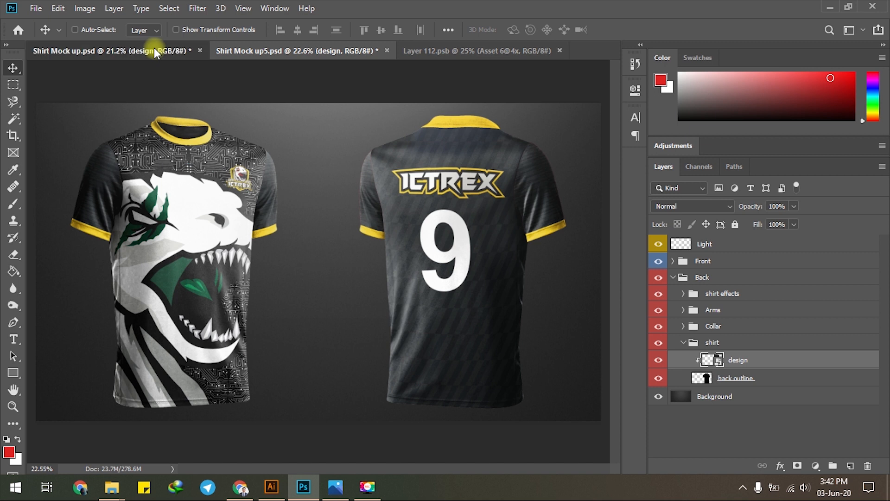
{"action": "left_click", "coordinate": [288, 49]}
{"action": "left_click", "coordinate": [291, 49]}
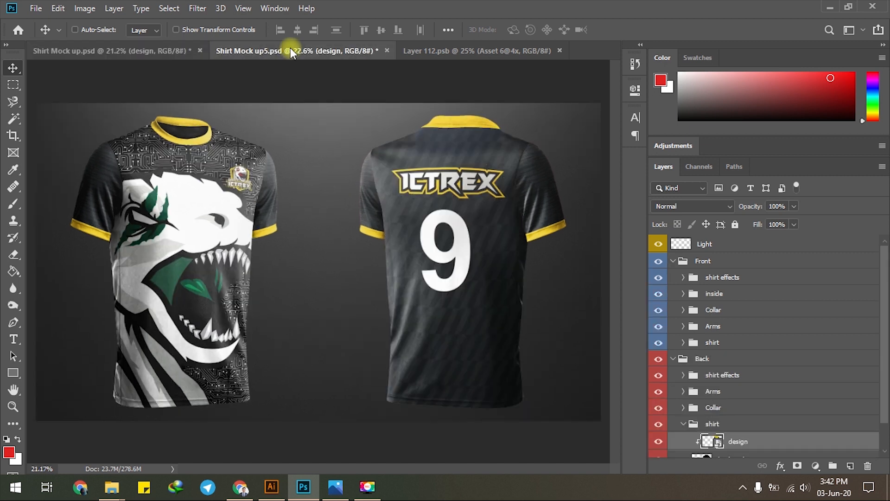